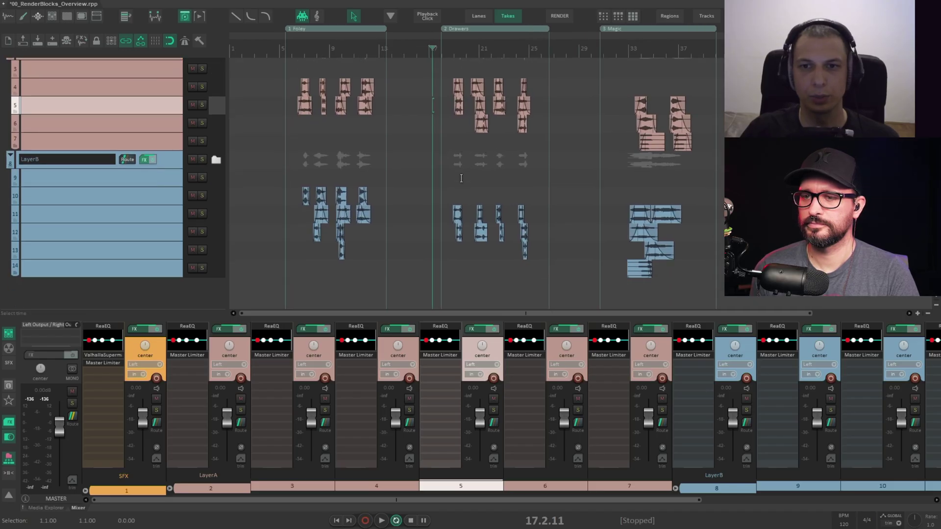
Play back the Foley region starting just before its first items, then stop playback.
{"action": "scroll", "coordinate": [453, 172], "scroll_direction": "up", "scroll_amount": 2}
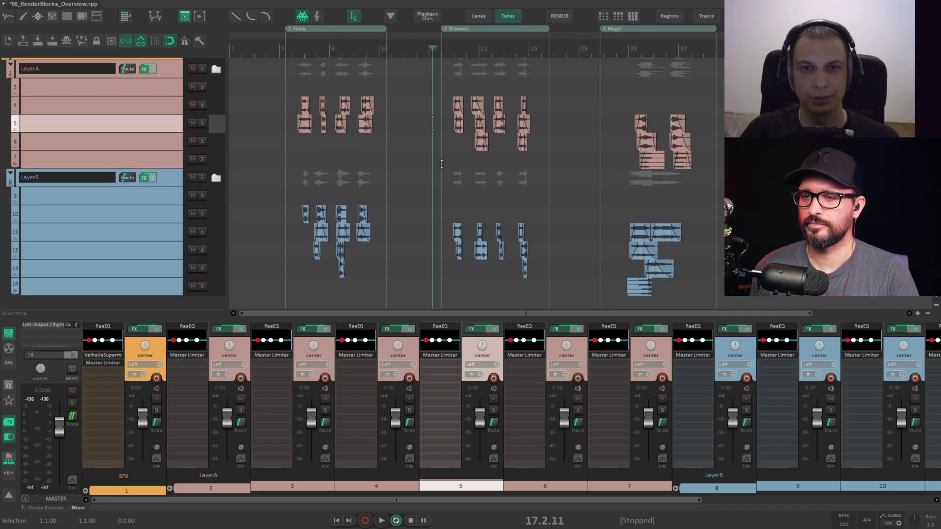
{"action": "left_click", "coordinate": [295, 121]}
{"action": "key", "text": "space"}
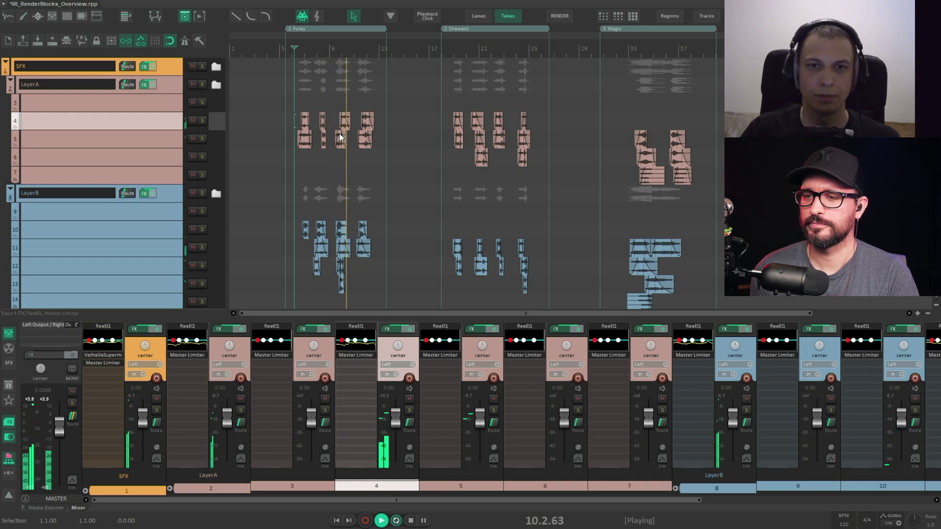
{"action": "key", "text": "space"}
{"action": "left_click", "coordinate": [299, 157]}
{"action": "left_click", "coordinate": [295, 156]}
{"action": "left_click_drag", "start_coordinate": [353, 152], "coordinate": [326, 142]}
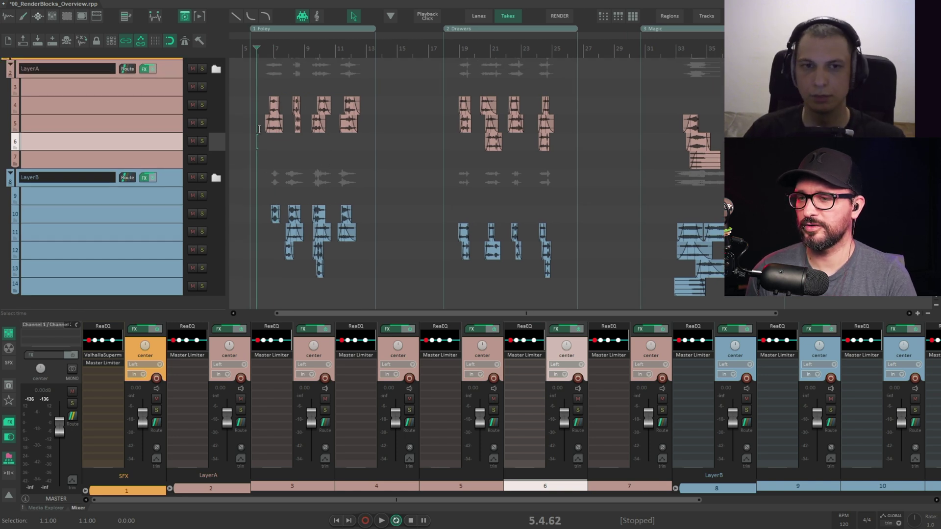
{"action": "left_click", "coordinate": [259, 129]}
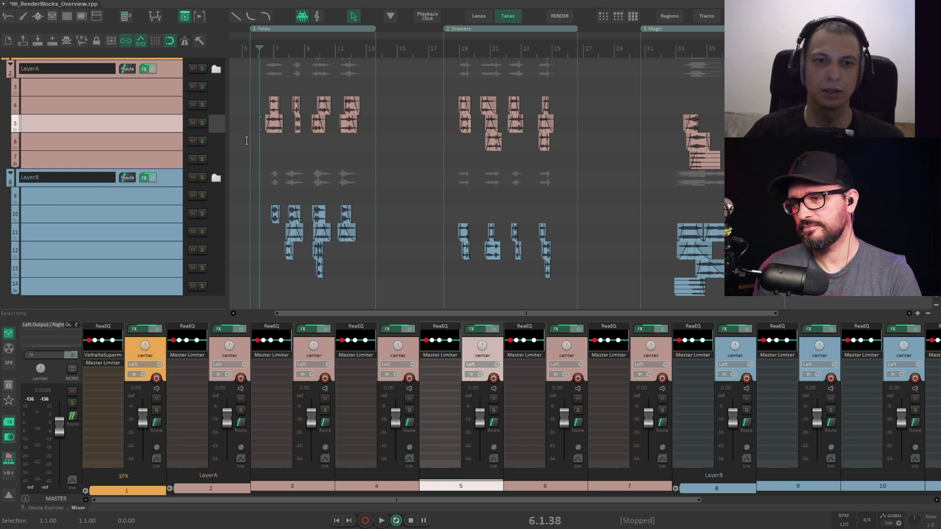
{"action": "left_click", "coordinate": [256, 131]}
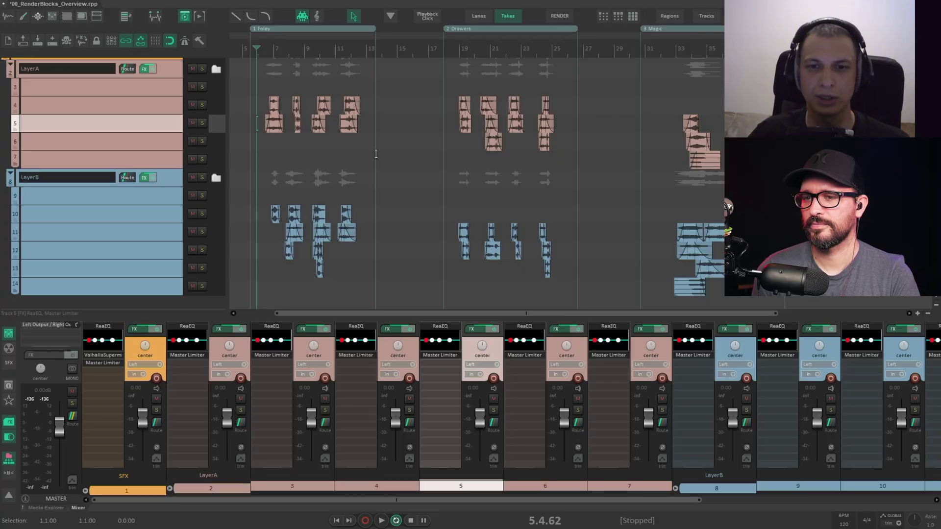
Select all items on the LayerA and LayerB tracks across the Foley, Drawers and Magic regions and pack them into render blocks.
{"action": "left_click_drag", "start_coordinate": [262, 89], "coordinate": [779, 302]}
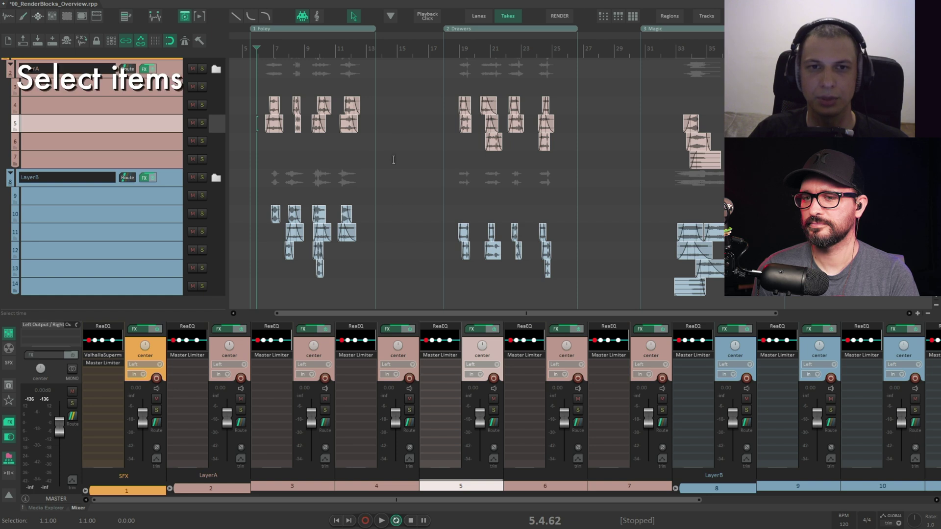
{"action": "key", "text": "g"}
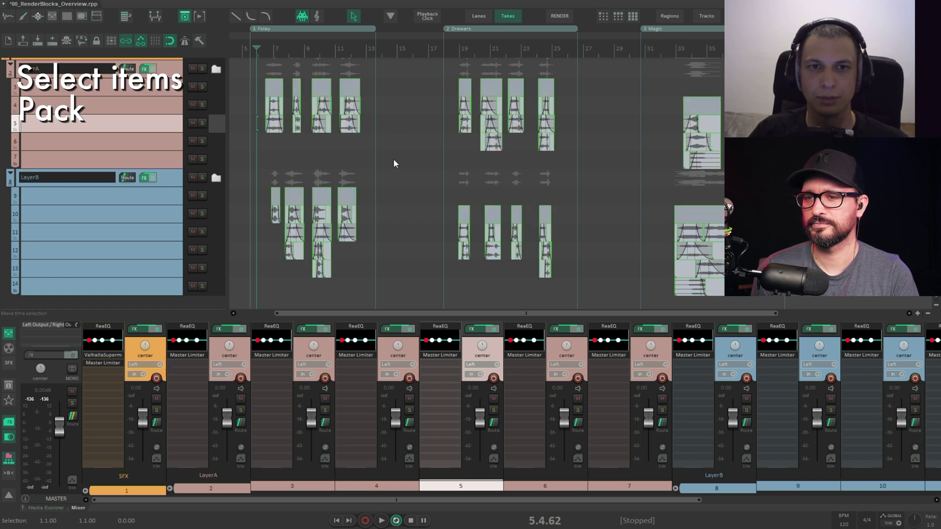
Auto-name the packed blocks and render them, opening the exported files in a new temporary project.
{"action": "key", "text": "n"}
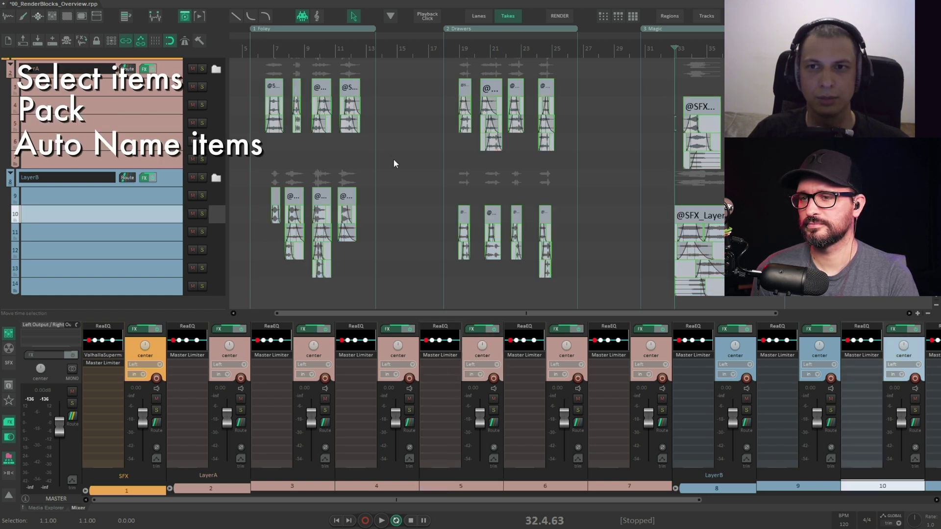
{"action": "key", "text": "ctrl+alt+r"}
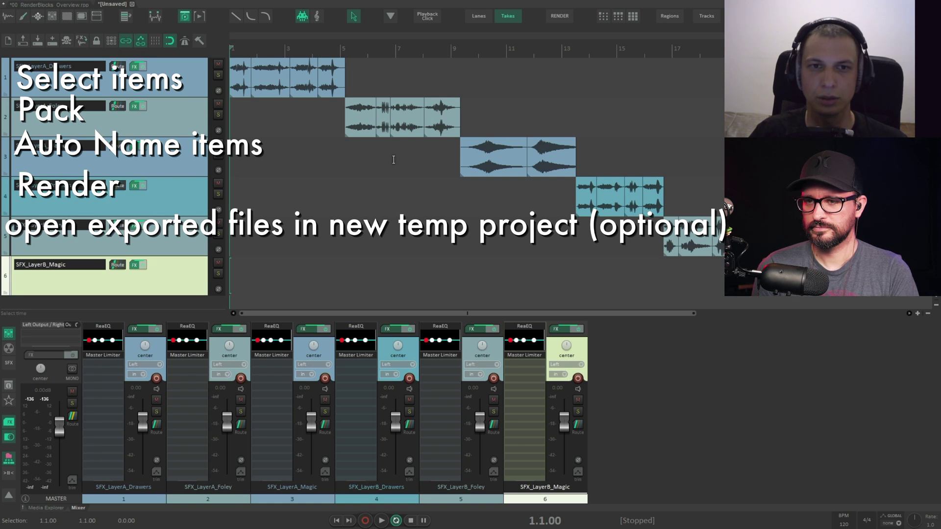
Audition the rendered files in the temporary project, then close that project.
{"action": "key", "text": "space"}
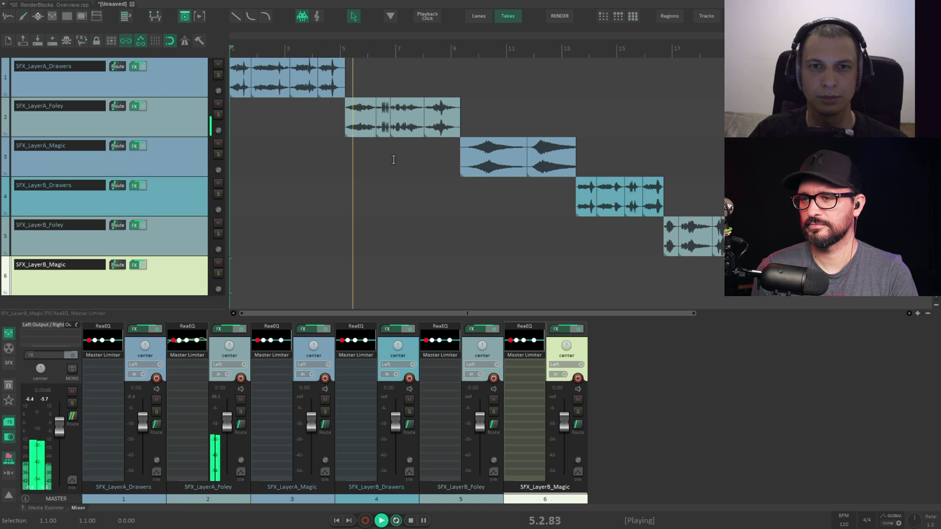
{"action": "key", "text": "space"}
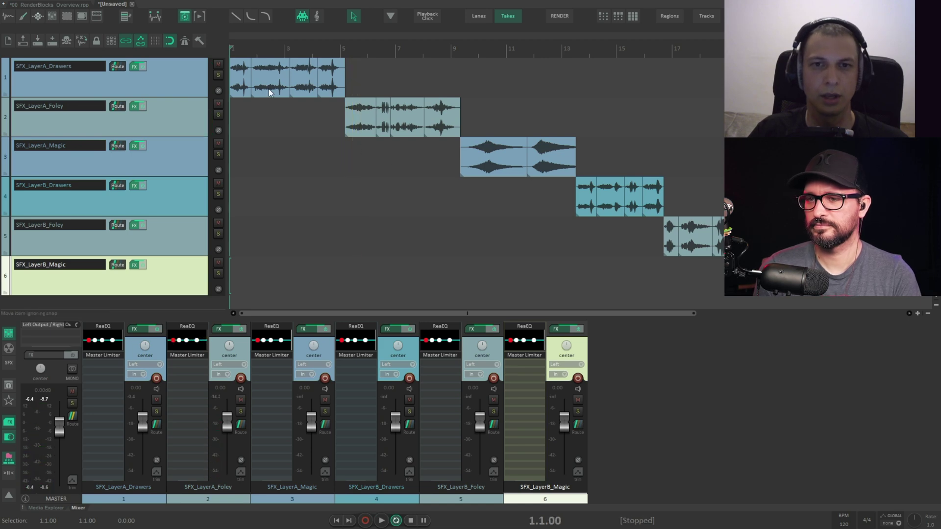
{"action": "left_click", "coordinate": [428, 296]}
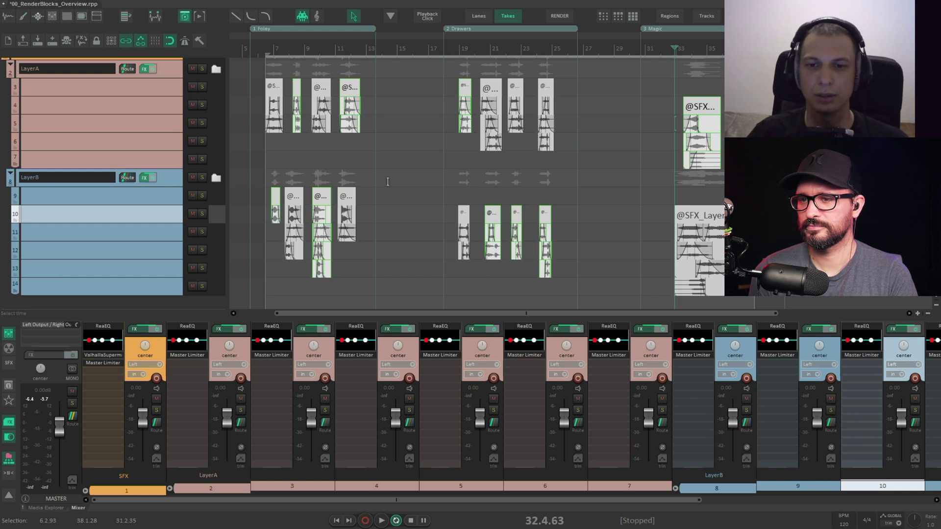
{"action": "left_click", "coordinate": [376, 165]}
{"action": "left_click_drag", "start_coordinate": [260, 65], "coordinate": [397, 147]}
{"action": "left_click_drag", "start_coordinate": [453, 86], "coordinate": [580, 153]}
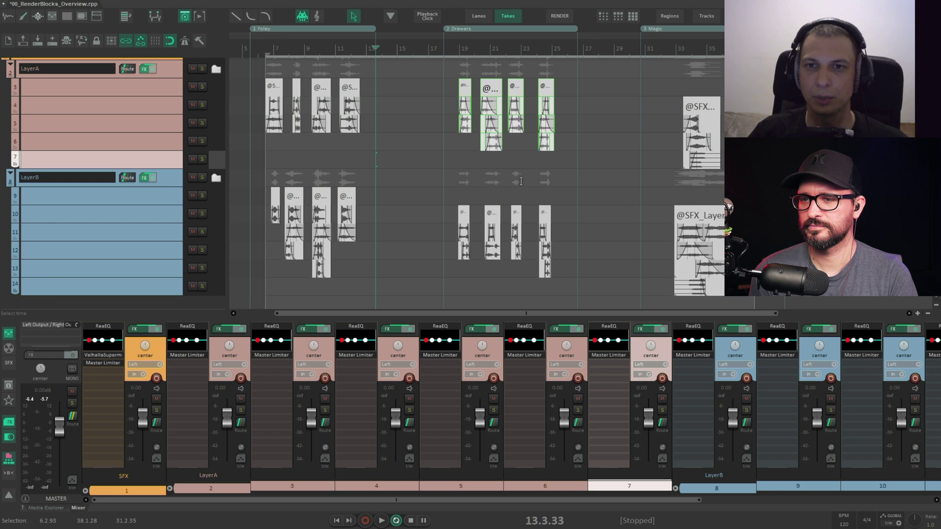
{"action": "left_click_drag", "start_coordinate": [423, 202], "coordinate": [589, 287]}
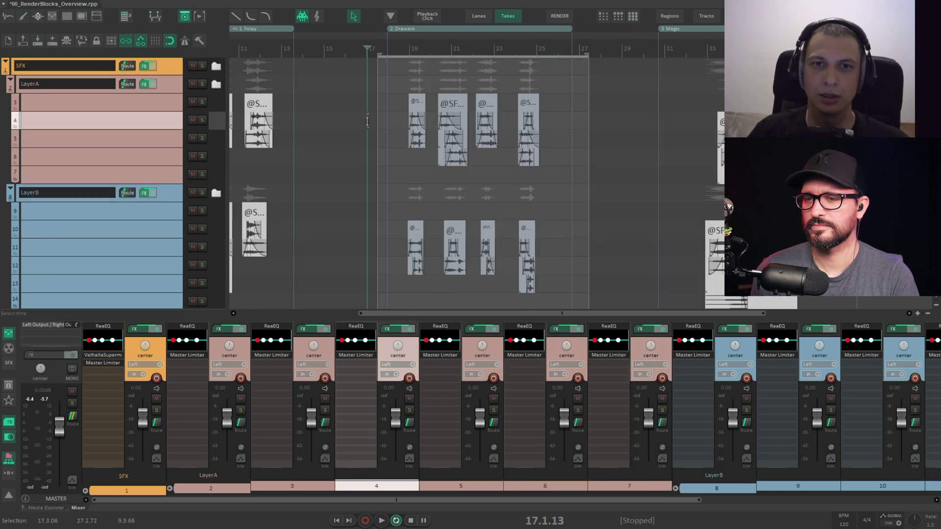
{"action": "left_click", "coordinate": [358, 121]}
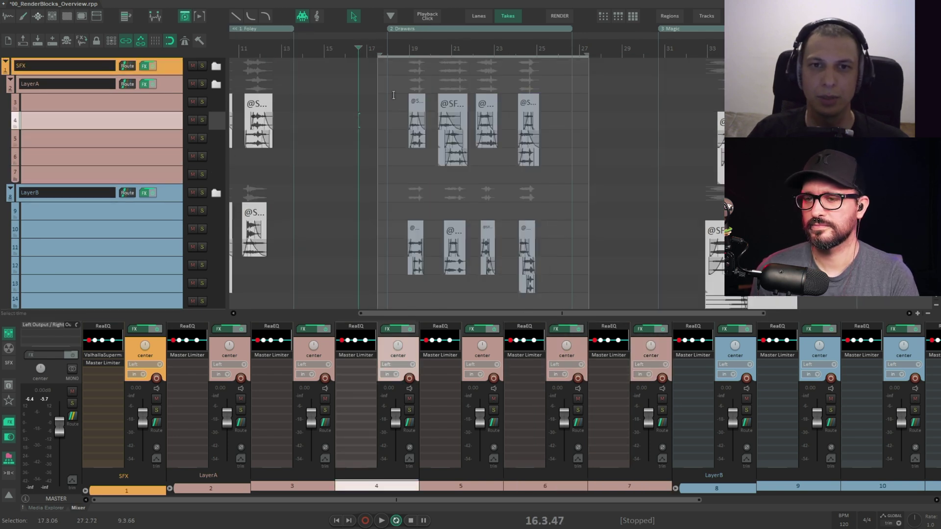
Select the four LayerA blocks in the Drawers region and add the mono metatag in their naming notes.
{"action": "left_click_drag", "start_coordinate": [390, 94], "coordinate": [578, 166]}
{"action": "key", "text": "ctrl+r"}
{"action": "key", "text": "Tab"}
{"action": "type", "text": "!"}
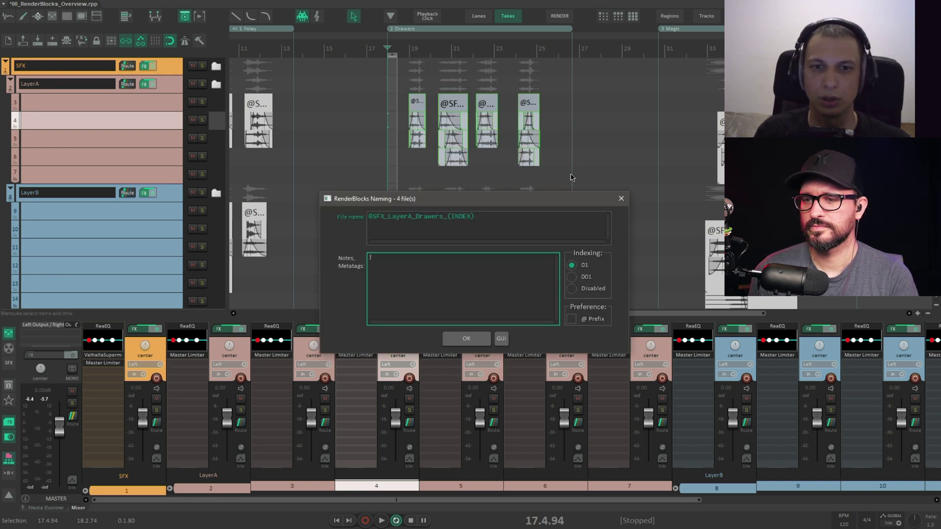
{"action": "type", "text": "mono"}
{"action": "key", "text": "Return"}
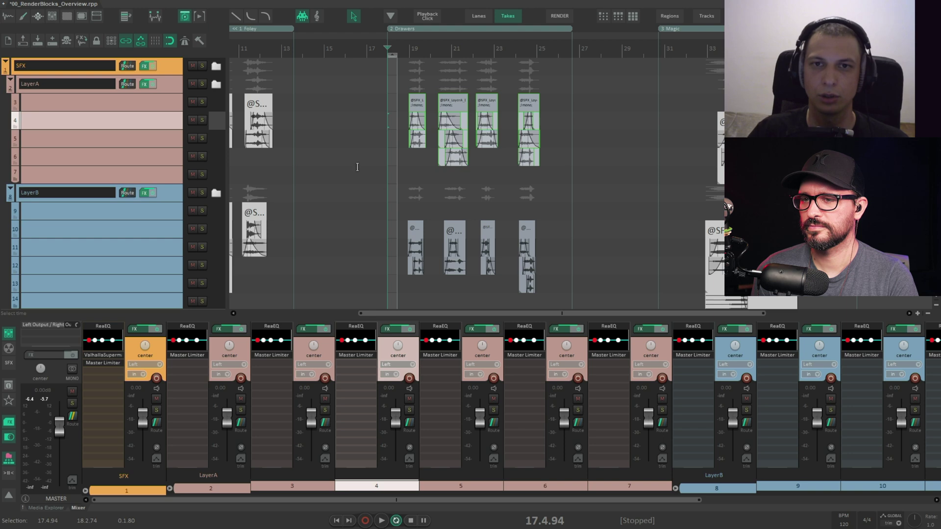
Select the three blocks in the Magic region and add the quad metatag in their naming notes.
{"action": "left_click_drag", "start_coordinate": [351, 161], "coordinate": [606, 175]}
{"action": "left_click_drag", "start_coordinate": [668, 173], "coordinate": [462, 153]}
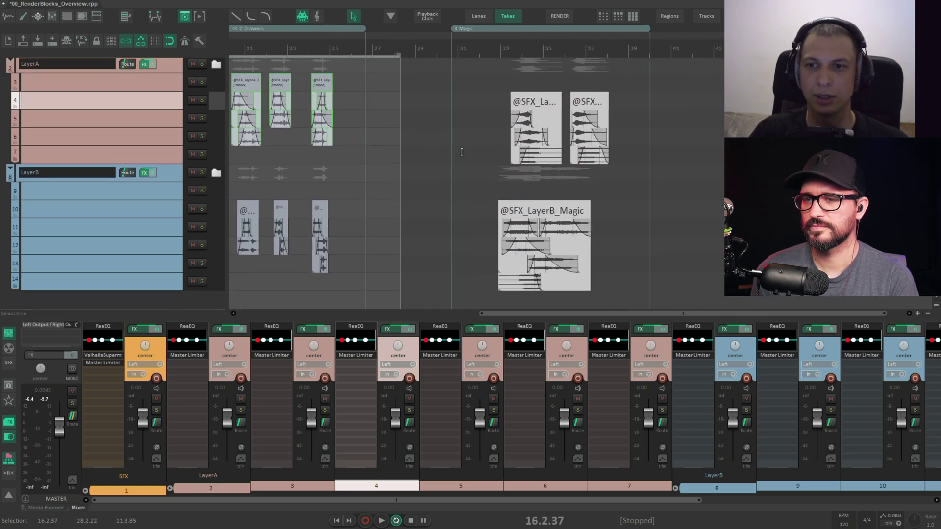
{"action": "left_click_drag", "start_coordinate": [473, 86], "coordinate": [631, 289]}
{"action": "left_click", "coordinate": [492, 154]}
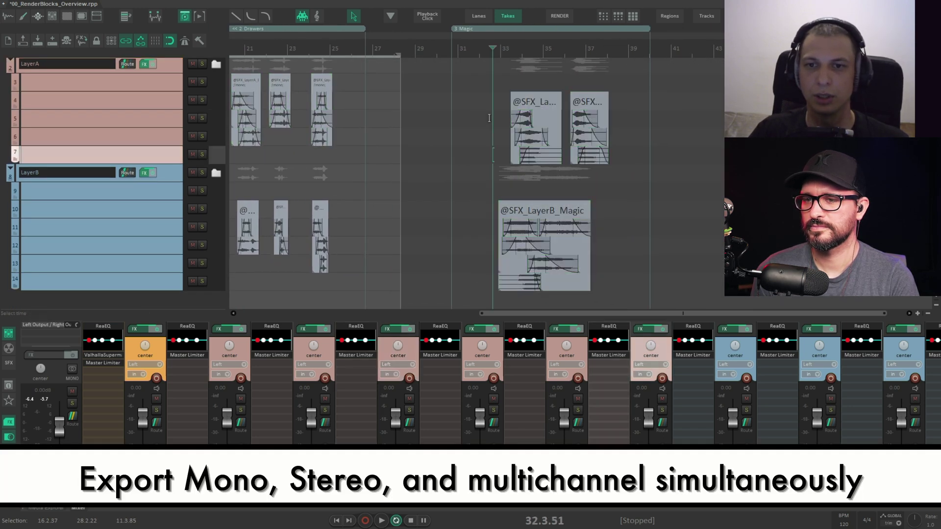
{"action": "left_click_drag", "start_coordinate": [491, 92], "coordinate": [623, 296]}
{"action": "key", "text": "shift+n"}
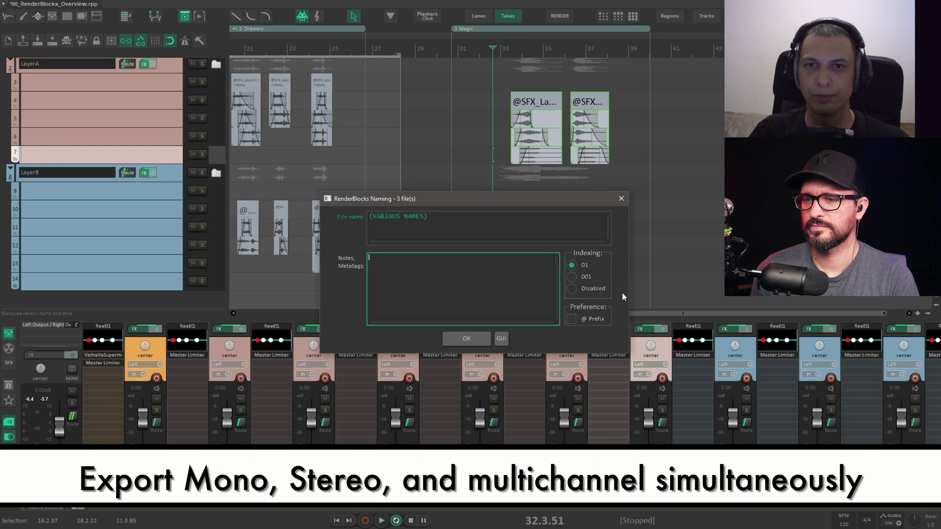
{"action": "type", "text": "quad"}
{"action": "key", "text": "Return"}
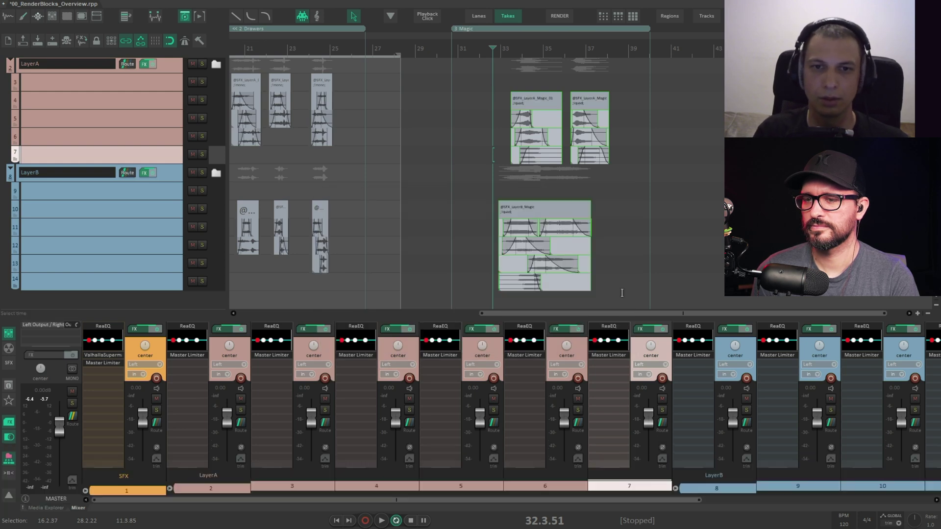
Make a time selection spanning the Drawers and Magic regions and render the blocks inside it.
{"action": "left_click", "coordinate": [474, 155]}
{"action": "scroll", "coordinate": [473, 167], "scroll_direction": "down", "scroll_amount": 1}
{"action": "left_click_drag", "start_coordinate": [251, 196], "coordinate": [493, 197]}
{"action": "left_click_drag", "start_coordinate": [639, 179], "coordinate": [511, 186]}
{"action": "left_click_drag", "start_coordinate": [377, 122], "coordinate": [709, 117]}
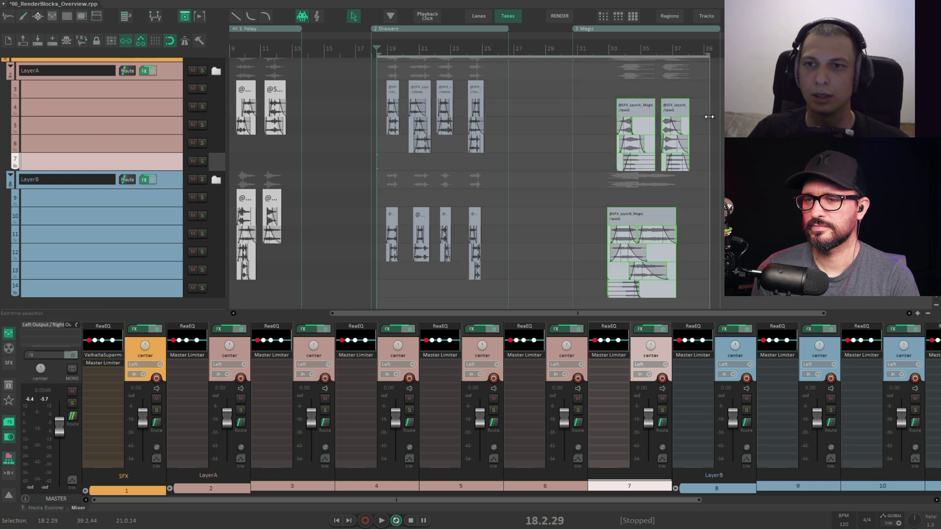
{"action": "left_click", "coordinate": [554, 16]}
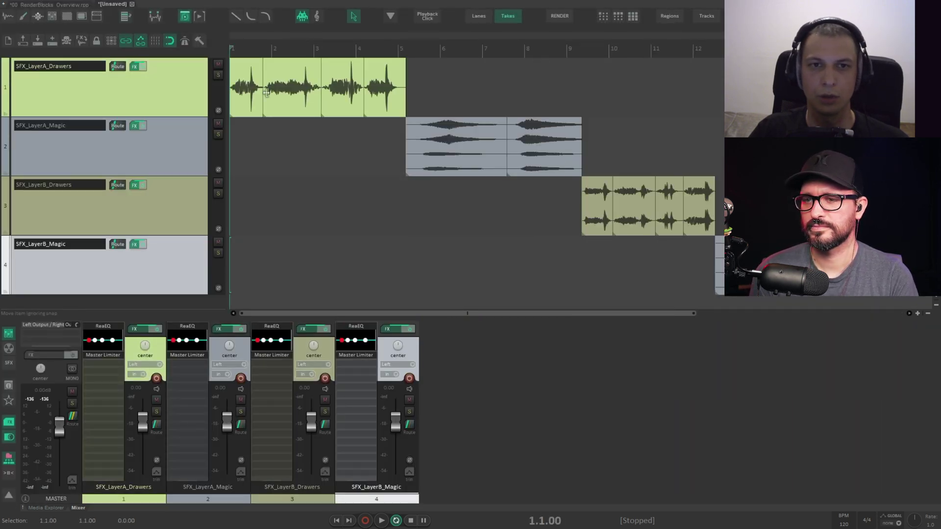
Examine the channel layout of the rendered Drawers and Magic files for LayerA and LayerB.
{"action": "left_click", "coordinate": [249, 89]}
{"action": "left_click", "coordinate": [454, 139]}
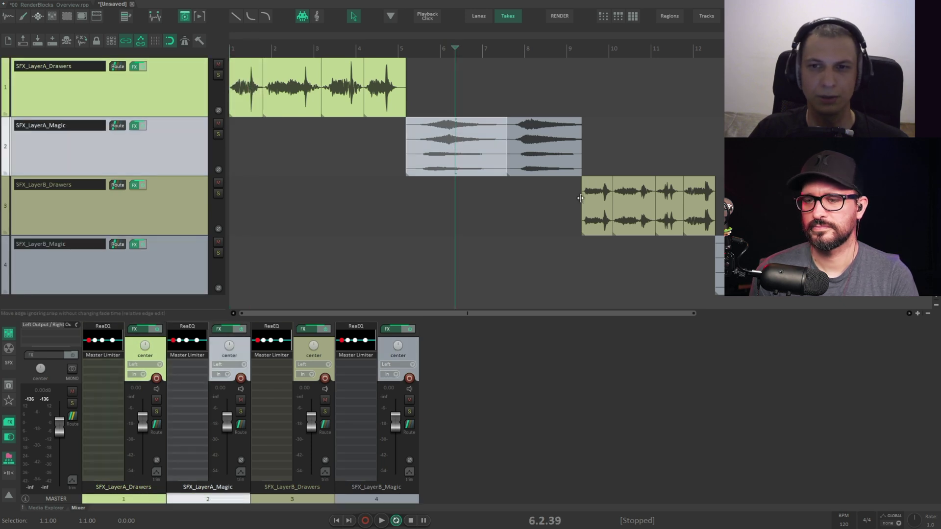
{"action": "left_click", "coordinate": [606, 206]}
{"action": "left_click", "coordinate": [741, 264]}
{"action": "left_click", "coordinate": [501, 151]}
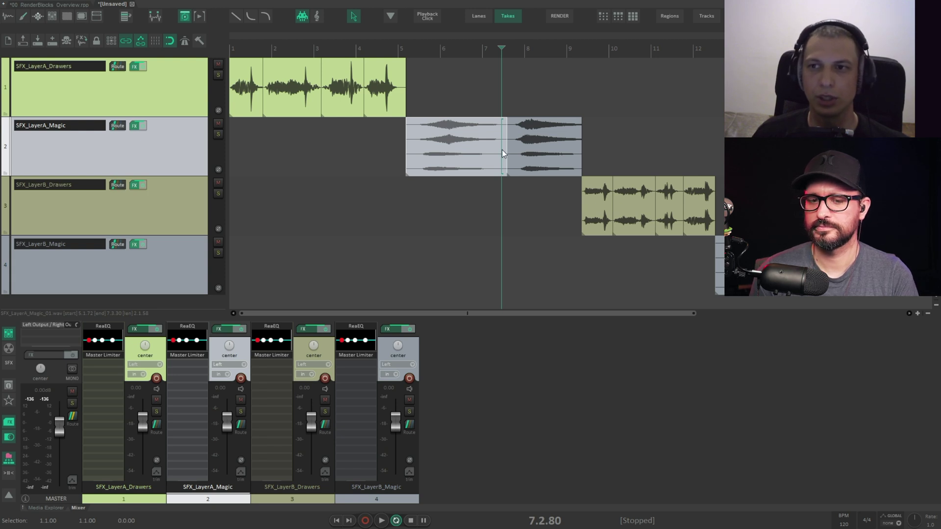
{"action": "left_click", "coordinate": [337, 147]}
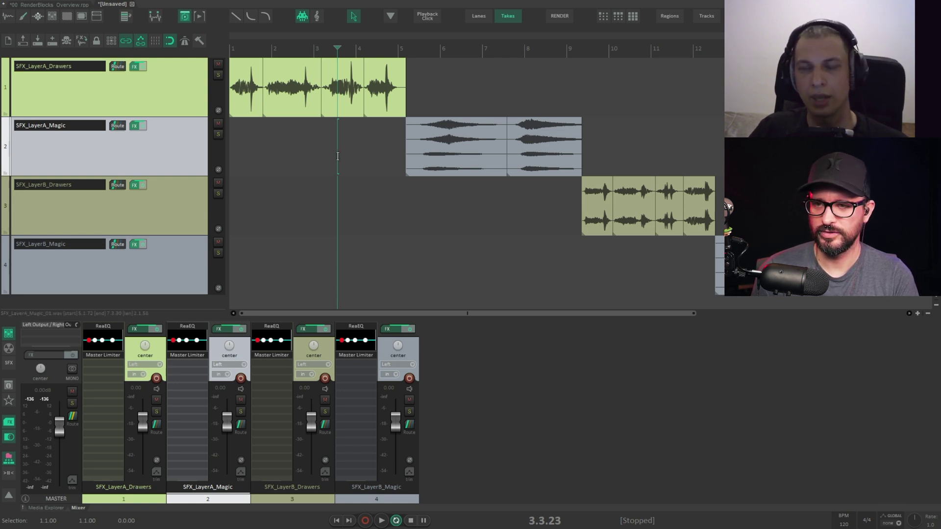
Close the temporary project without saving it, and clear the time selection in the RenderBlocks overview project.
{"action": "left_click", "coordinate": [131, 4]}
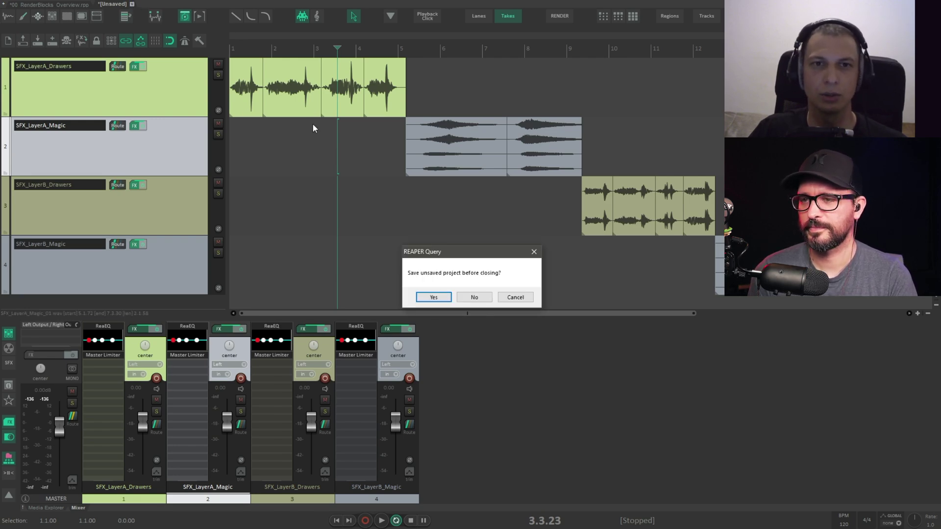
{"action": "left_click", "coordinate": [476, 295]}
{"action": "scroll", "coordinate": [513, 195], "scroll_direction": "up", "scroll_amount": 6}
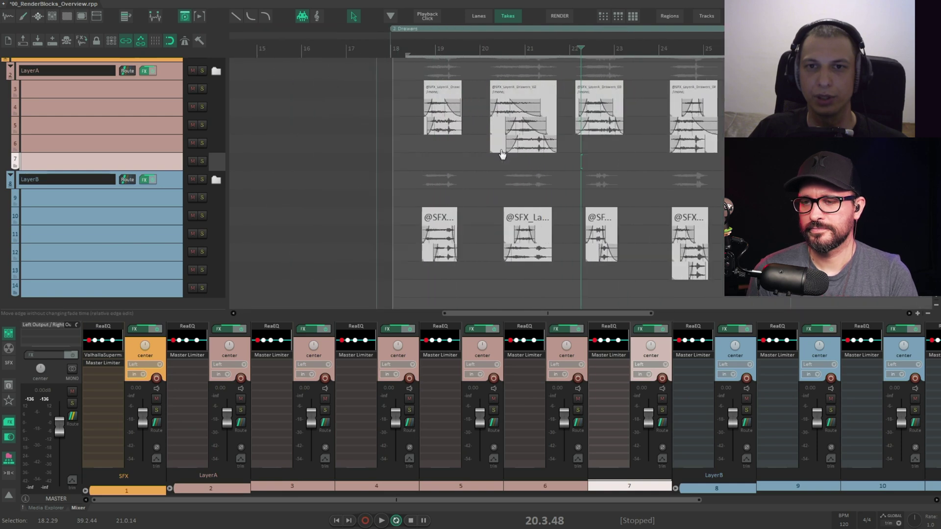
{"action": "scroll", "coordinate": [504, 159], "scroll_direction": "down", "scroll_amount": 7}
{"action": "left_click", "coordinate": [412, 124]}
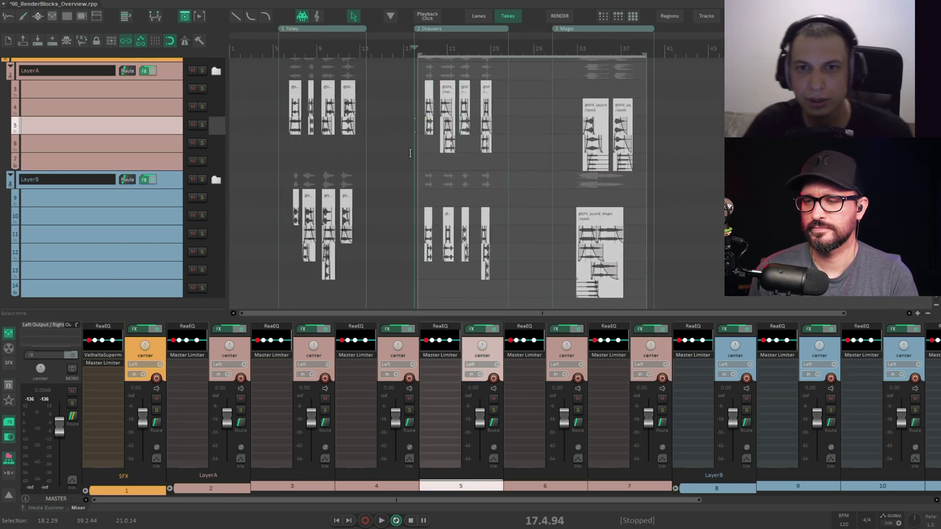
{"action": "left_click_drag", "start_coordinate": [410, 153], "coordinate": [418, 157]}
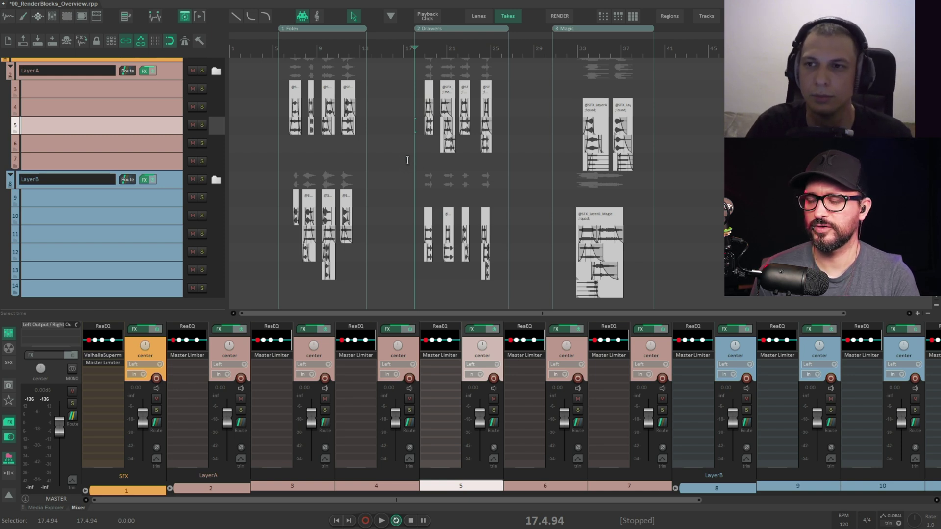
Select the LayerA, LayerB and SFX folder tracks in turn to examine the track hierarchy behind the block names.
{"action": "scroll", "coordinate": [407, 160], "scroll_direction": "down", "scroll_amount": 1}
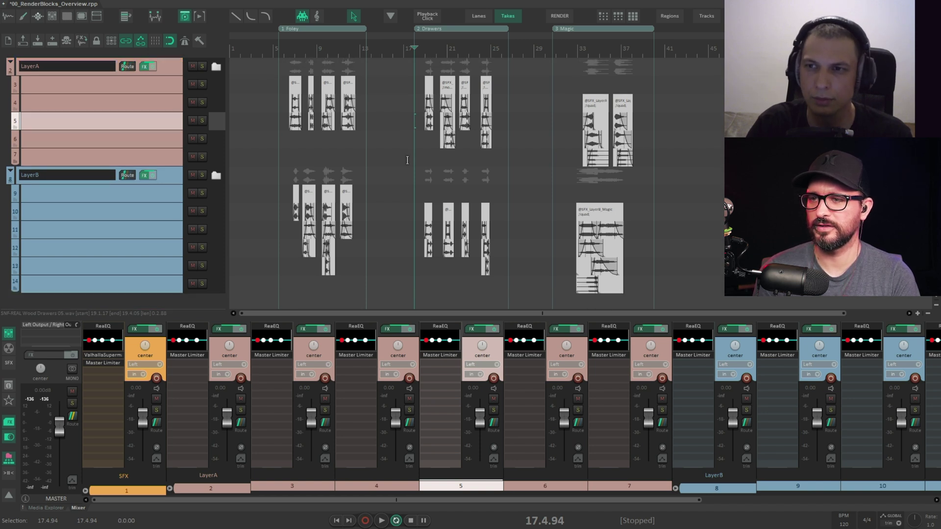
{"action": "scroll", "coordinate": [407, 160], "scroll_direction": "up", "scroll_amount": 4}
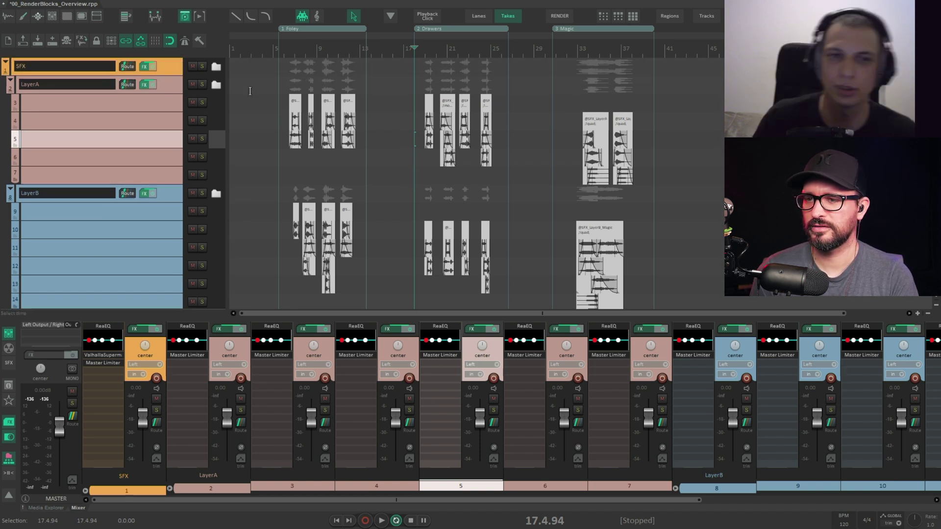
{"action": "left_click", "coordinate": [46, 84]}
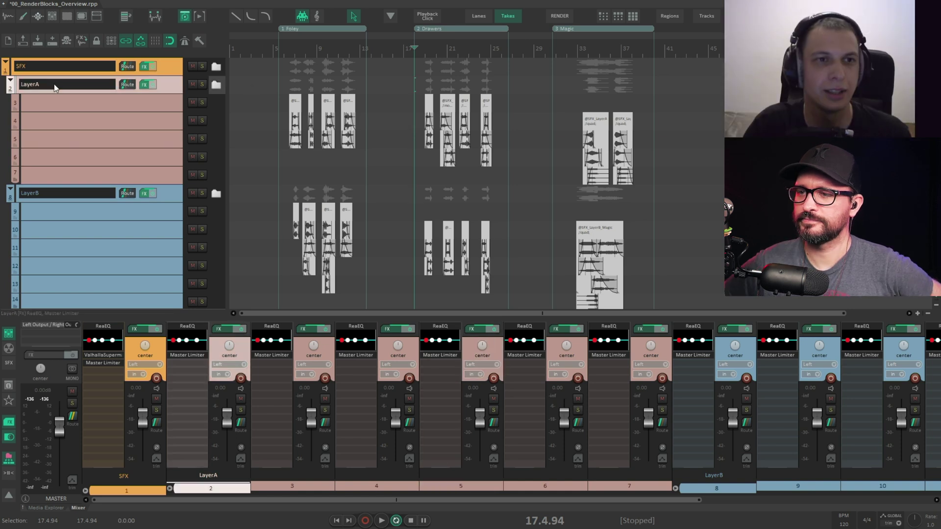
{"action": "left_click", "coordinate": [52, 193]}
{"action": "left_click", "coordinate": [45, 85]}
{"action": "left_click", "coordinate": [47, 67]}
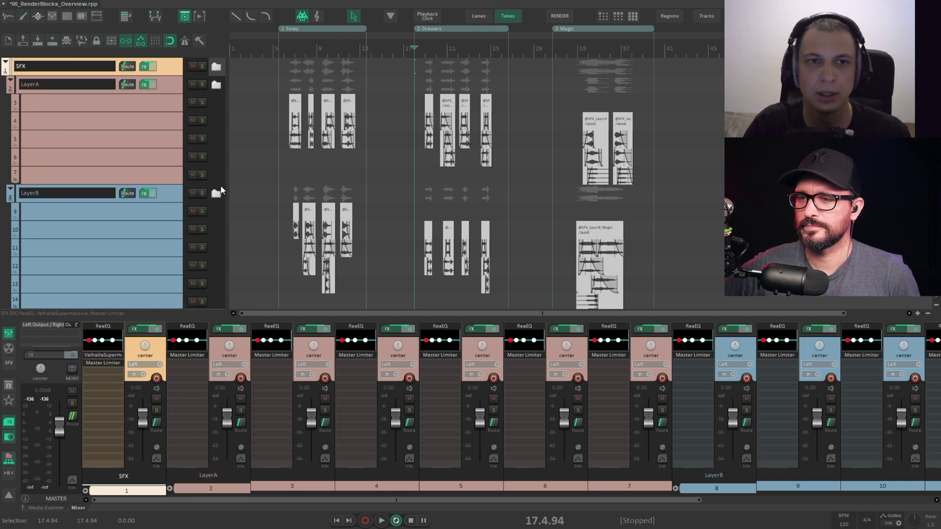
Examine the packed LayerA and LayerB blocks in the Foley region and how each groups its layered items.
{"action": "scroll", "coordinate": [294, 137], "scroll_direction": "up", "scroll_amount": 5}
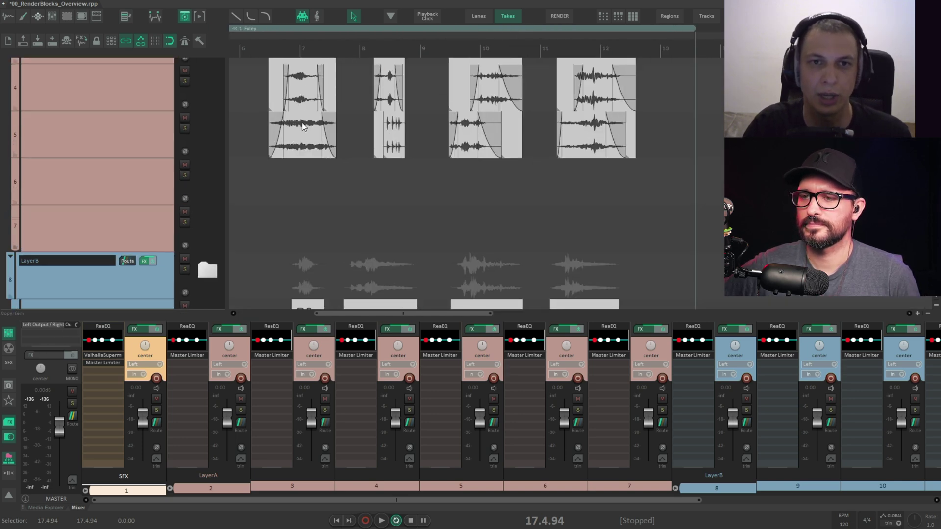
{"action": "scroll", "coordinate": [303, 129], "scroll_direction": "down", "scroll_amount": 2}
{"action": "scroll", "coordinate": [309, 127], "scroll_direction": "up", "scroll_amount": 2}
{"action": "scroll", "coordinate": [317, 124], "scroll_direction": "up", "scroll_amount": 2}
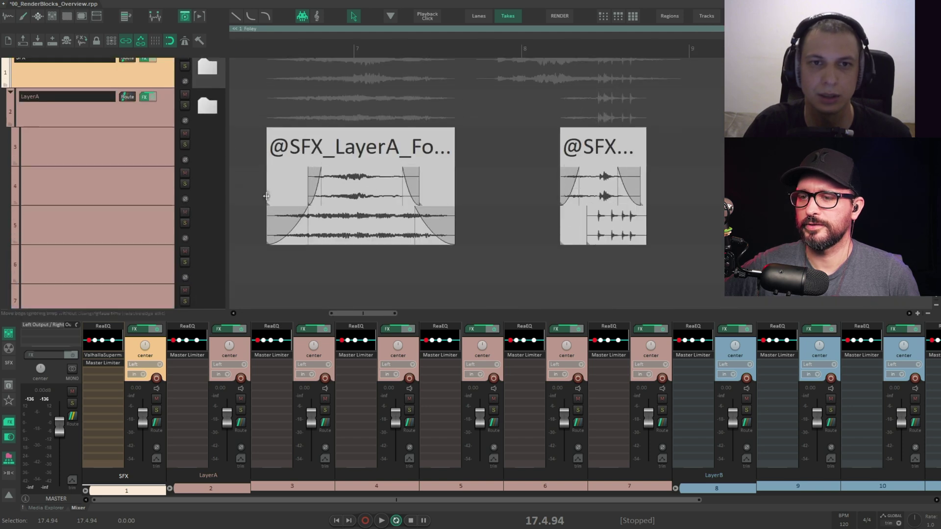
{"action": "scroll", "coordinate": [272, 186], "scroll_direction": "down", "scroll_amount": 6}
{"action": "scroll", "coordinate": [427, 181], "scroll_direction": "right", "scroll_amount": 3}
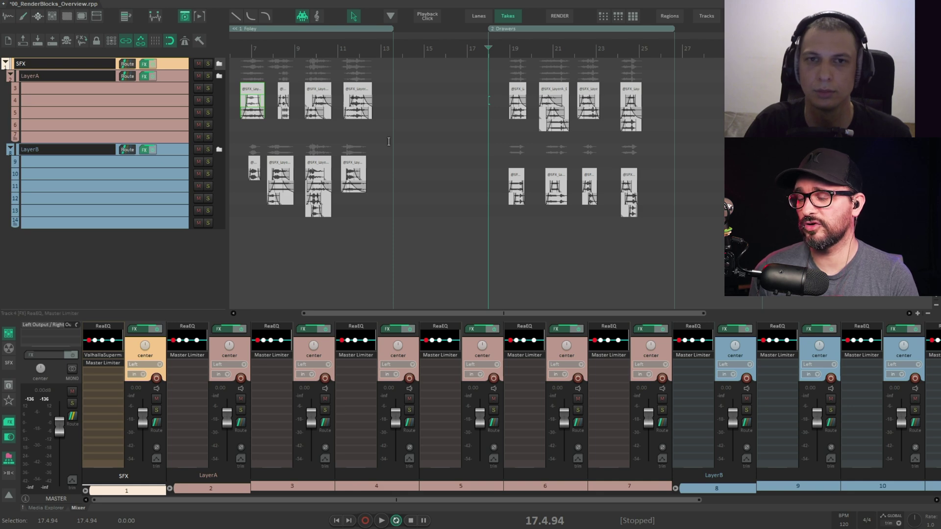
{"action": "scroll", "coordinate": [248, 116], "scroll_direction": "up", "scroll_amount": 4}
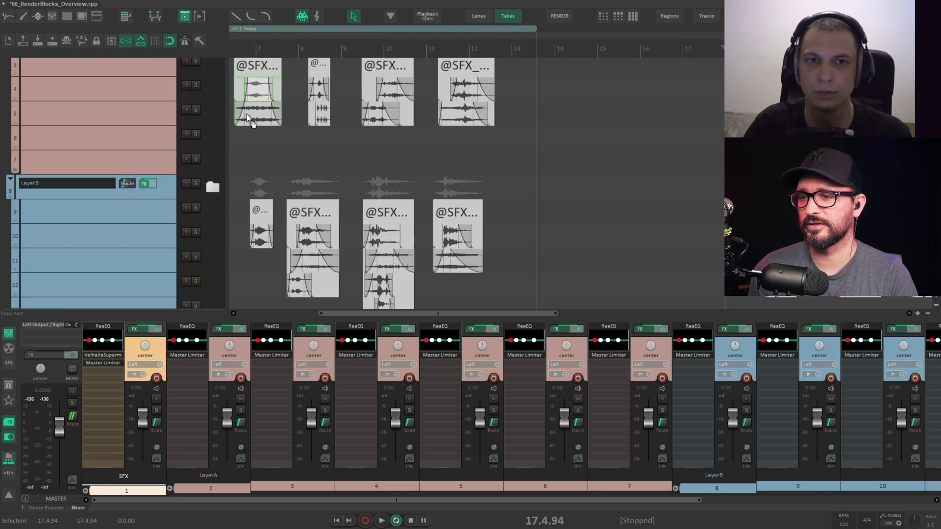
{"action": "scroll", "coordinate": [248, 115], "scroll_direction": "down", "scroll_amount": 1}
{"action": "left_click_drag", "start_coordinate": [265, 134], "coordinate": [334, 155]}
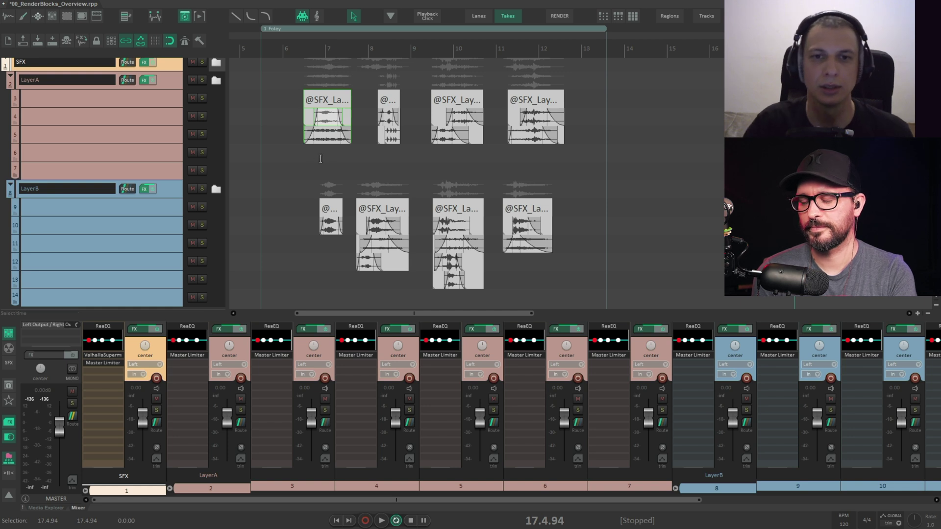
Select all items in the project and remove their render blocks.
{"action": "left_click", "coordinate": [316, 159]}
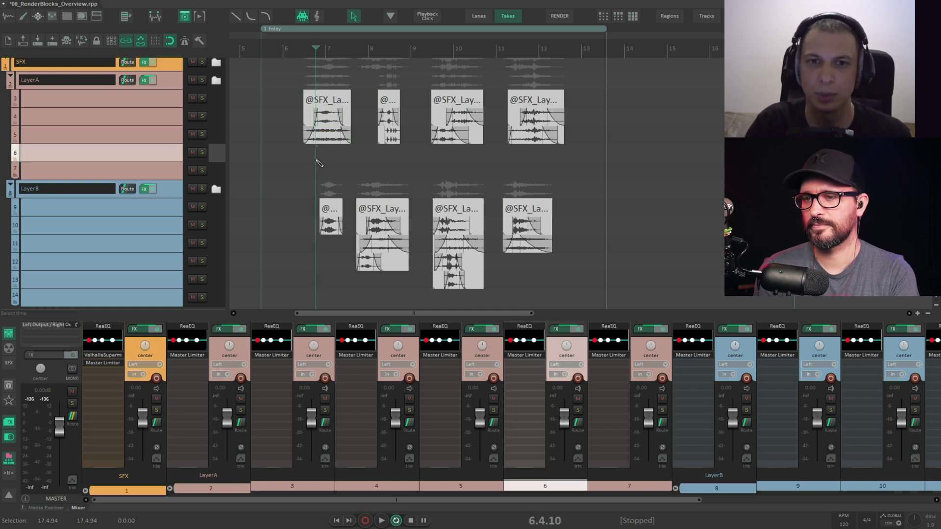
{"action": "key", "text": "ctrl+a"}
{"action": "key", "text": "shift+b"}
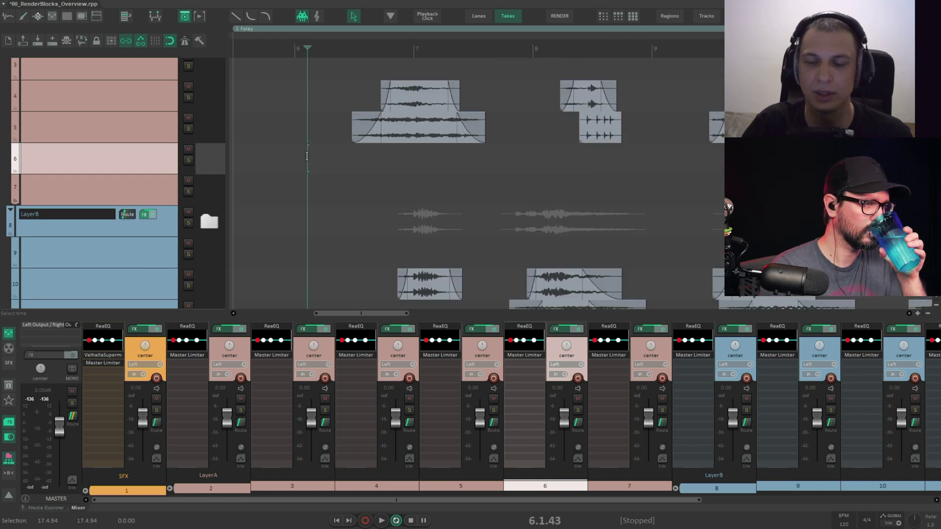
{"action": "scroll", "coordinate": [307, 156], "scroll_direction": "up", "scroll_amount": 2}
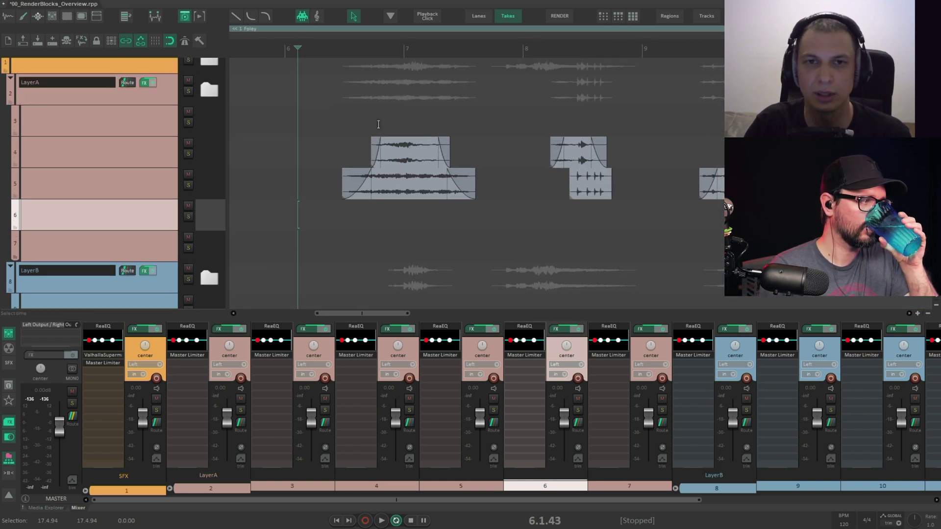
Select the layered items of the first LayerA Foley sound individually to check their grouping.
{"action": "left_click", "coordinate": [452, 187]}
{"action": "left_click", "coordinate": [409, 113]}
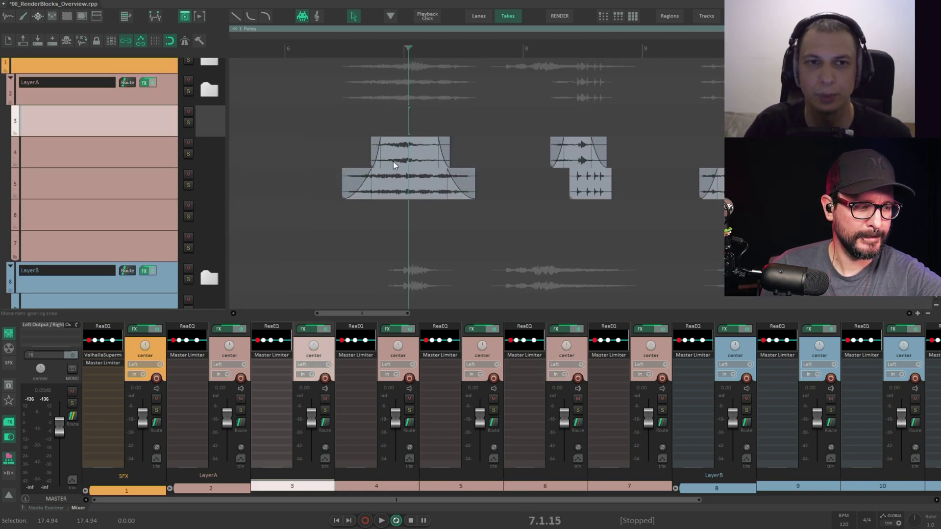
{"action": "left_click", "coordinate": [399, 159]}
{"action": "left_click", "coordinate": [411, 177]}
{"action": "left_click", "coordinate": [399, 148]}
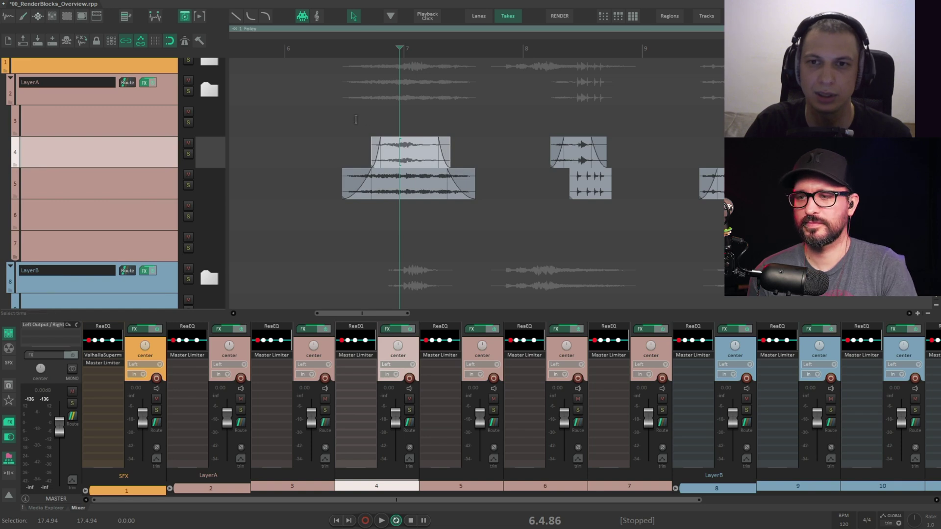
{"action": "left_click", "coordinate": [339, 111]}
{"action": "left_click_drag", "start_coordinate": [389, 127], "coordinate": [465, 196]}
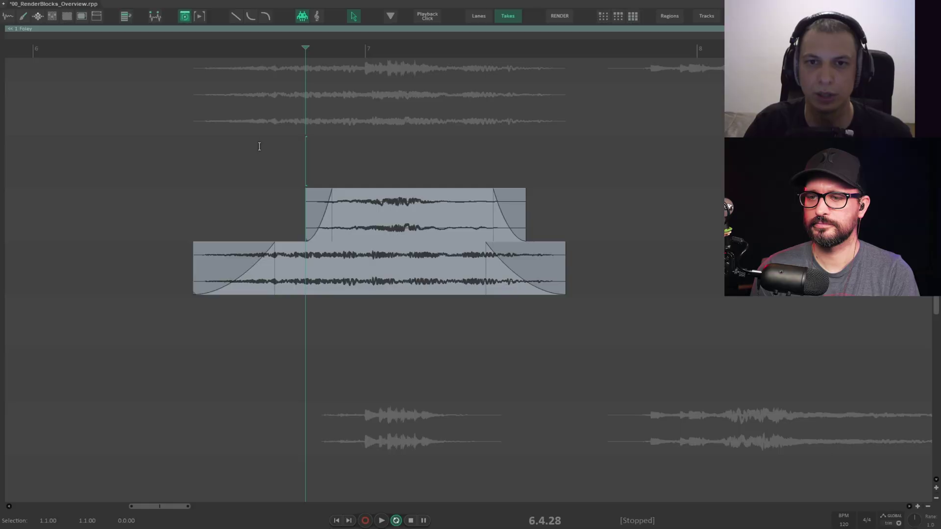
Pack the two layered items of LayerA's first Foley sound into a render block named sfx_sound with the @ prefix.
{"action": "left_click_drag", "start_coordinate": [257, 142], "coordinate": [540, 301]}
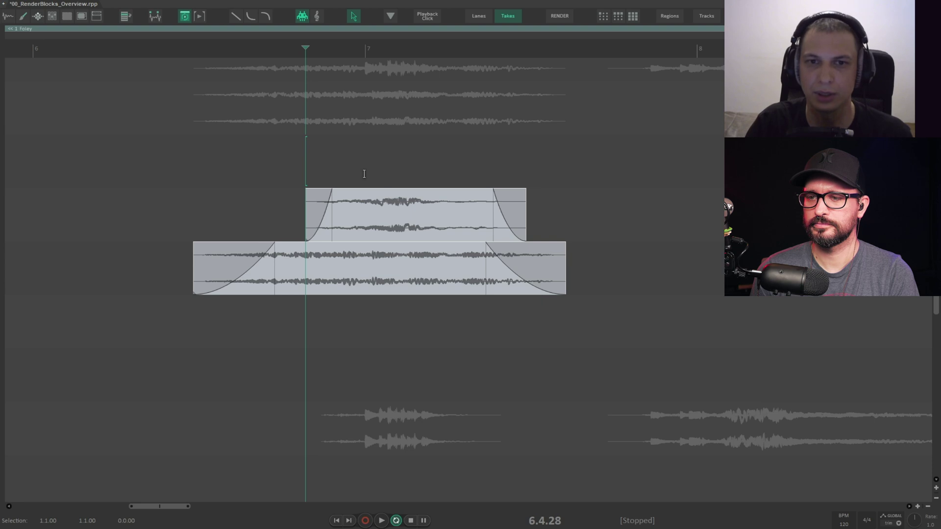
{"action": "left_click", "coordinate": [375, 154]}
{"action": "left_click_drag", "start_coordinate": [287, 175], "coordinate": [445, 286]}
{"action": "key", "text": "r"}
{"action": "double_click", "coordinate": [331, 161]}
{"action": "type", "text": "sfx_sound"}
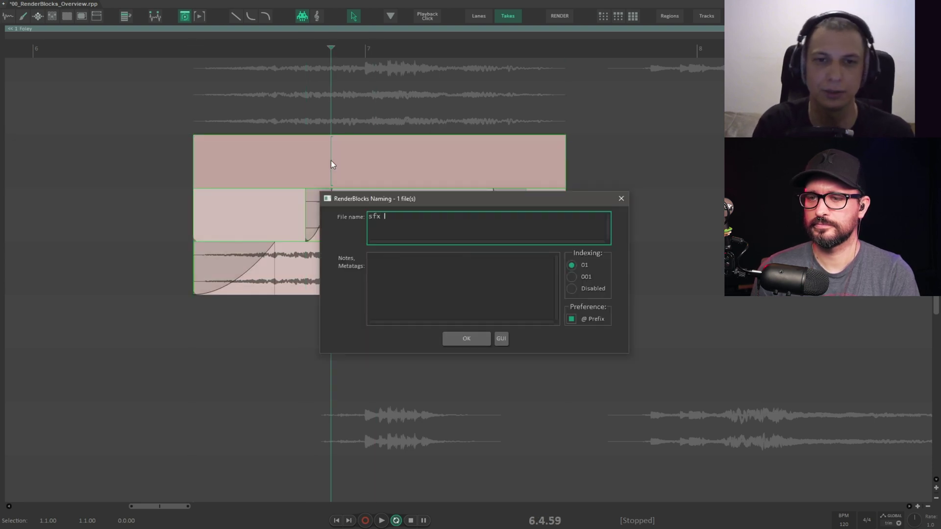
{"action": "key", "text": "Return"}
{"action": "left_click", "coordinate": [259, 177]}
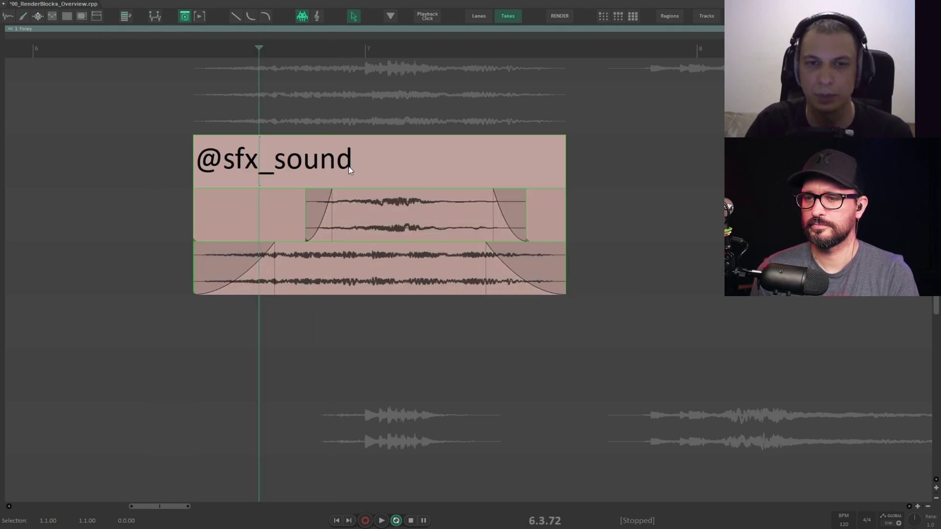
Add the !mono metatag to the sfx_sound block.
{"action": "double_click", "coordinate": [324, 169]}
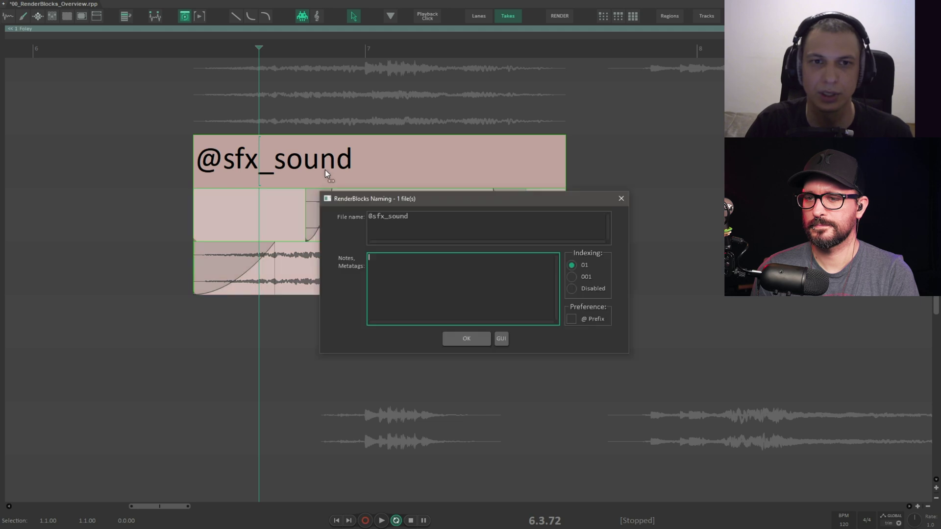
{"action": "type", "text": "!mono"}
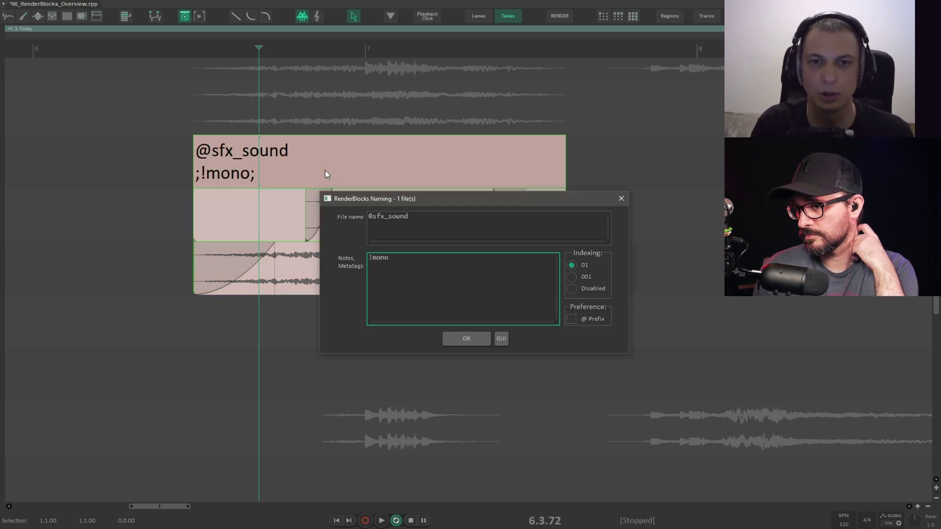
{"action": "key", "text": "Return"}
Replace the sfx_sound block's metatag with the note "this needs to be redone".
{"action": "double_click", "coordinate": [325, 170]}
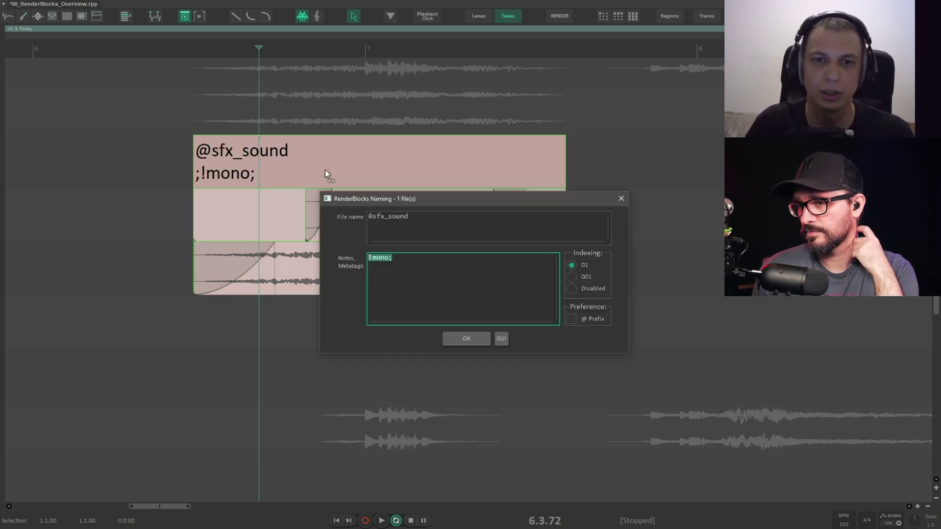
{"action": "type", "text": "tjl"}
{"action": "key", "text": "BackSpace"}
{"action": "key", "text": "BackSpace"}
{"action": "key", "text": "BackSpace"}
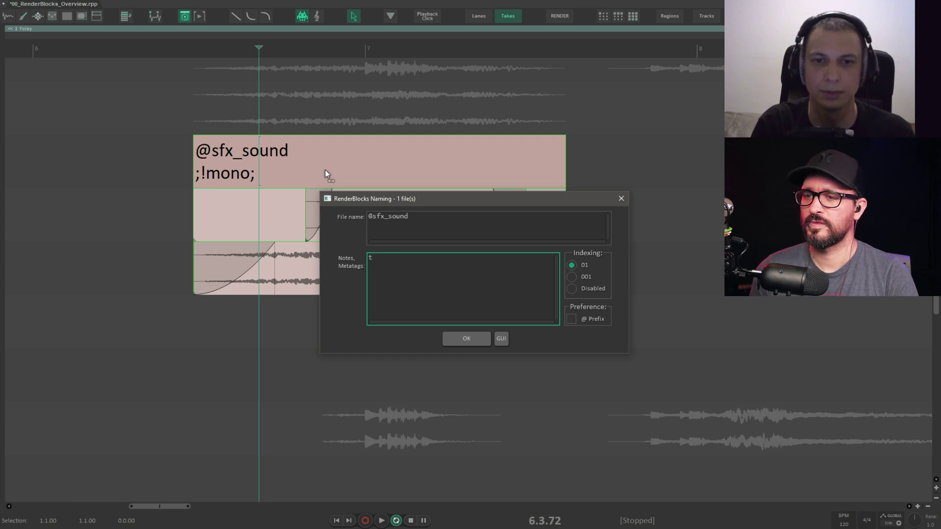
{"action": "type", "text": "this needs t"}
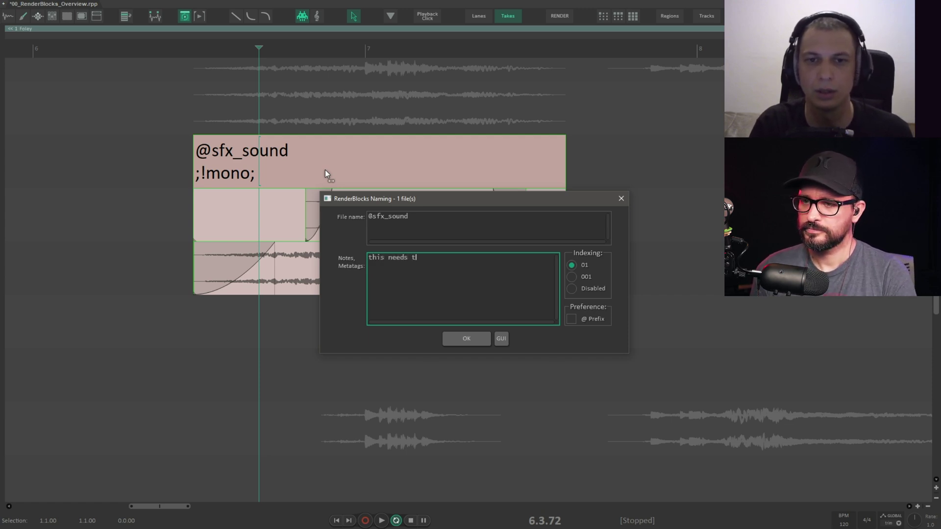
{"action": "type", "text": "o be redone"}
{"action": "key", "text": "Return"}
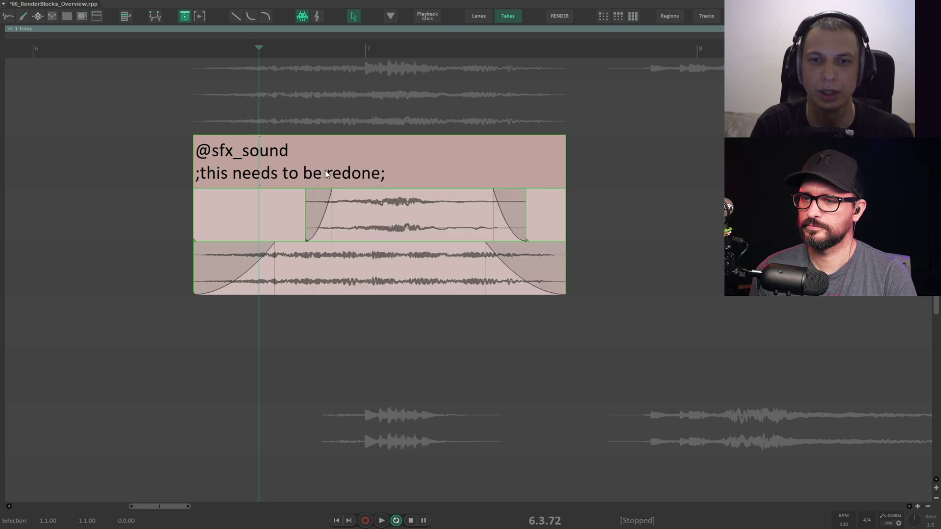
{"action": "left_click", "coordinate": [131, 179]}
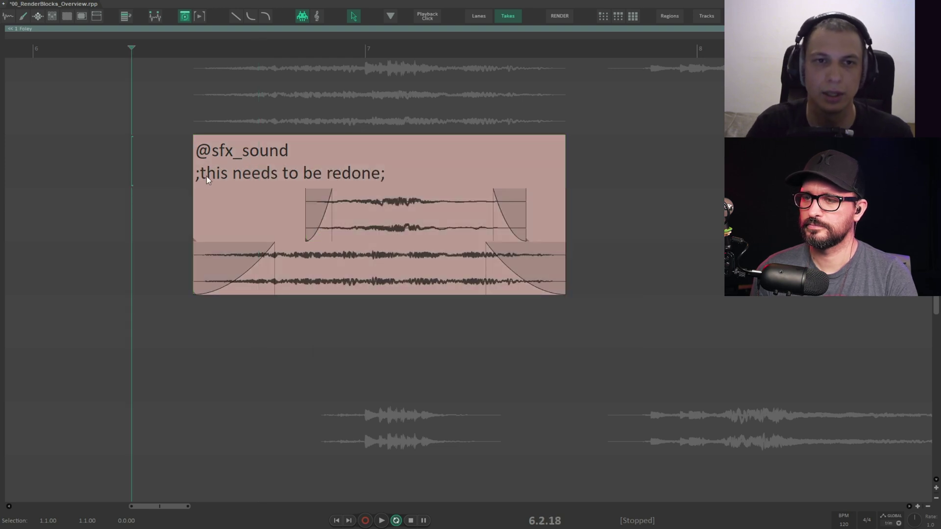
{"action": "left_click", "coordinate": [308, 180]}
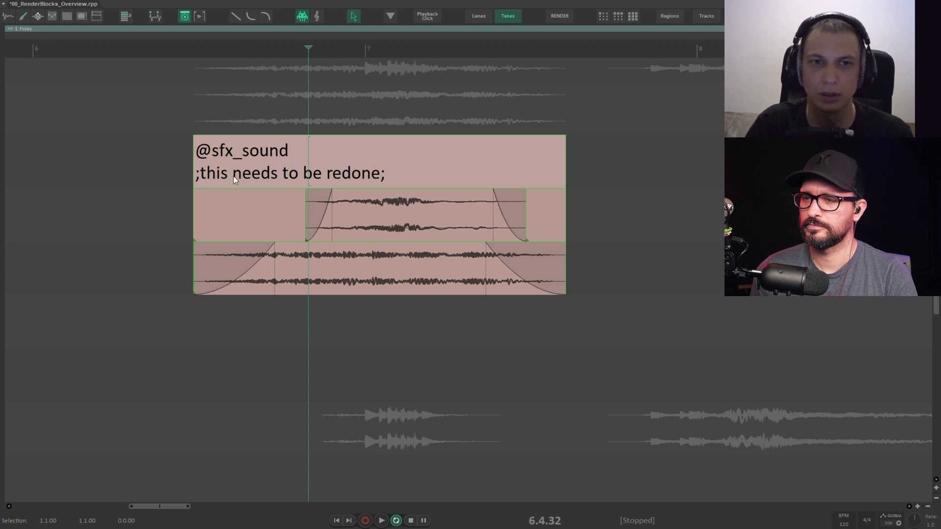
Select the sfx_sound block and render it.
{"action": "scroll", "coordinate": [307, 211], "scroll_direction": "down", "scroll_amount": 5}
{"action": "left_click_drag", "start_coordinate": [552, 225], "coordinate": [548, 252]}
{"action": "scroll", "coordinate": [238, 135], "scroll_direction": "up", "scroll_amount": 5}
{"action": "left_click", "coordinate": [284, 145]}
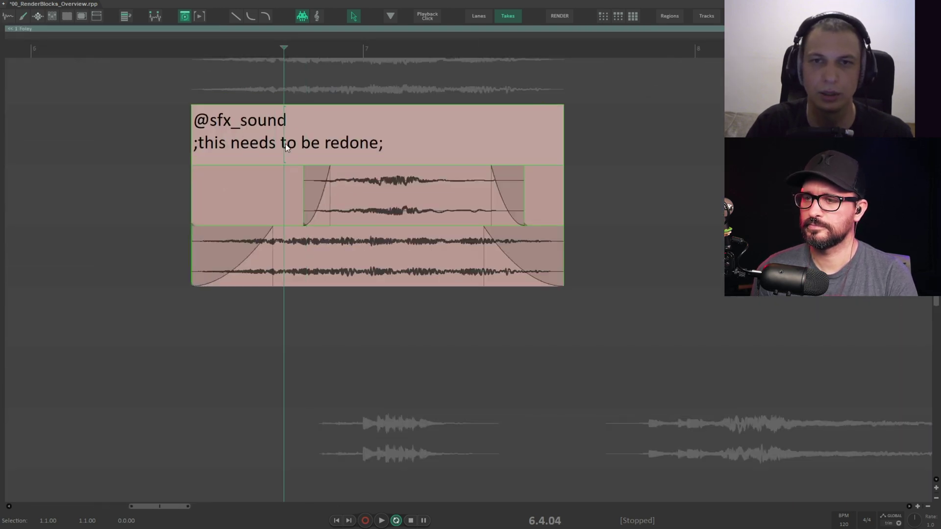
{"action": "left_click", "coordinate": [558, 16]}
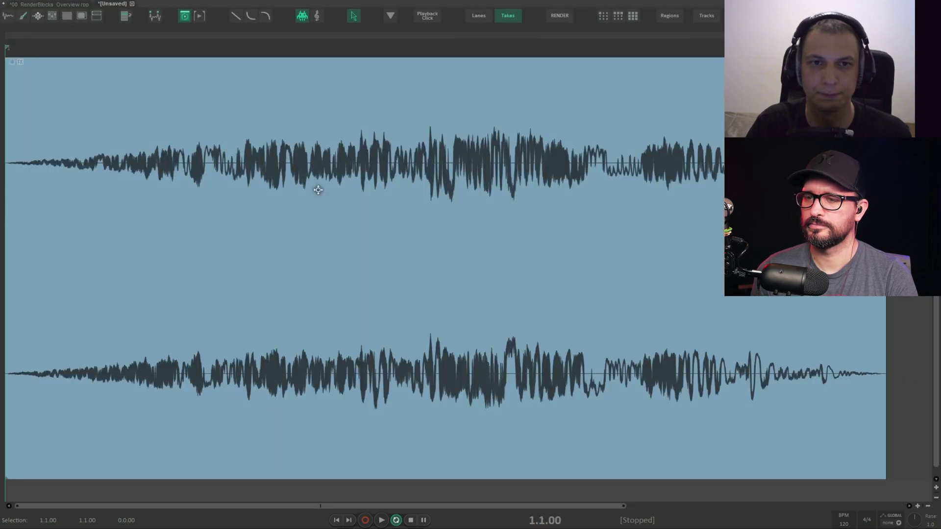
Check the rendered file's name in the temporary project, and close that project without saving it.
{"action": "left_click", "coordinate": [317, 189]}
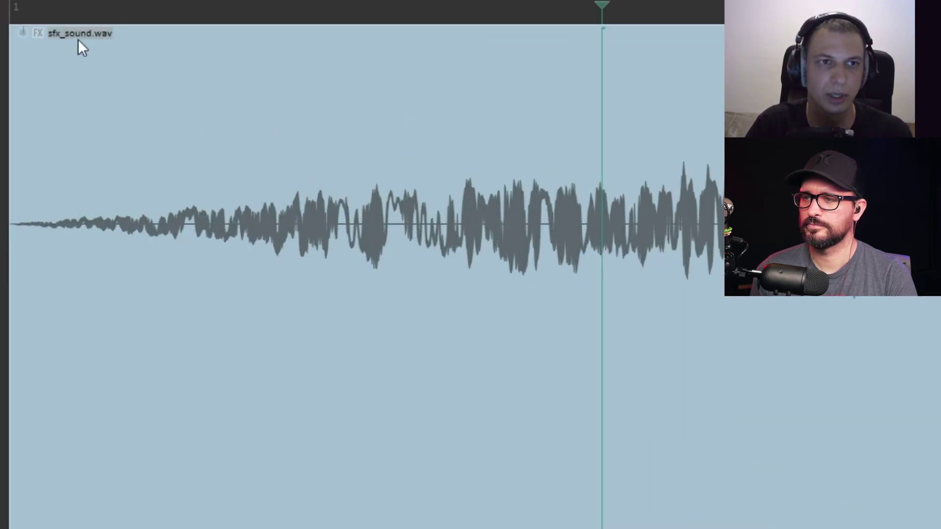
{"action": "key", "text": "ctrl+F4"}
{"action": "left_click", "coordinate": [882, 475]}
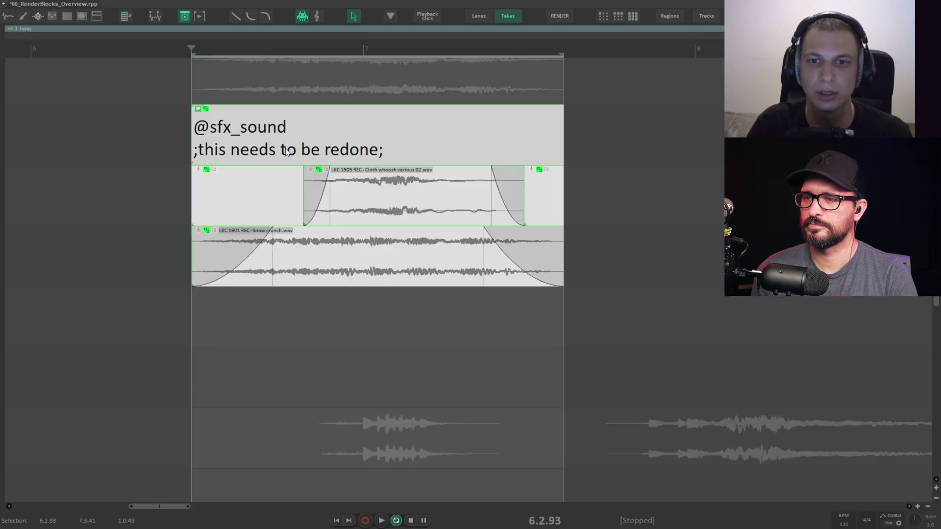
Review the sfx_sound block's file name and note in the RenderBlocks naming dialog, and close it without changes.
{"action": "left_click", "coordinate": [149, 168]}
{"action": "left_click", "coordinate": [261, 193]}
{"action": "double_click", "coordinate": [295, 153]}
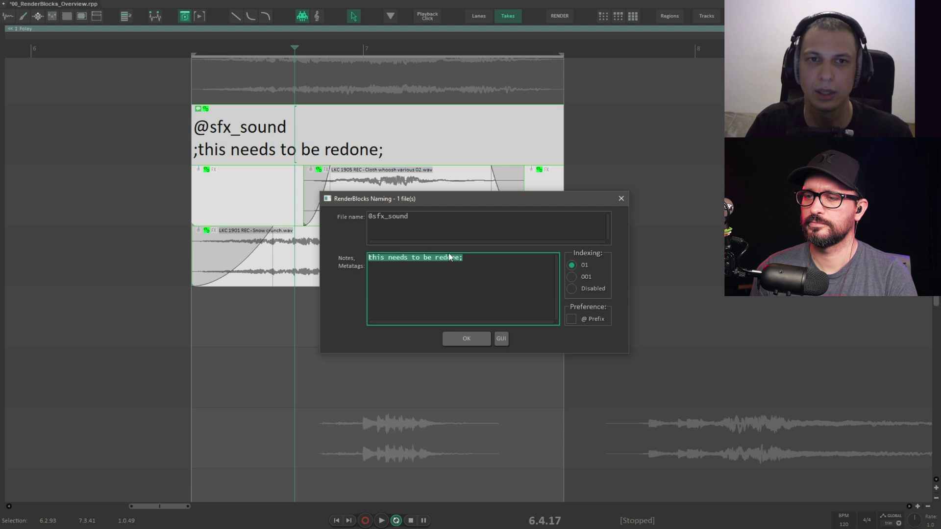
{"action": "left_click", "coordinate": [620, 201]}
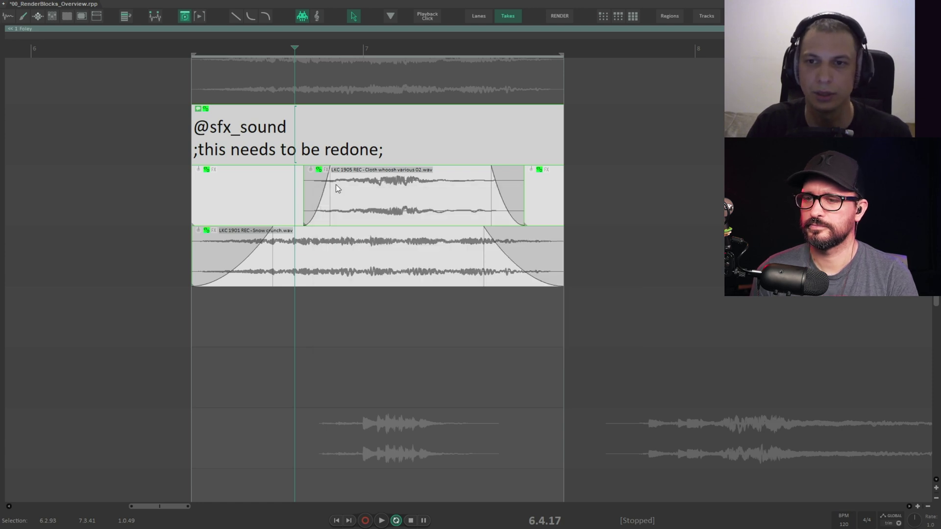
{"action": "left_click", "coordinate": [334, 184]}
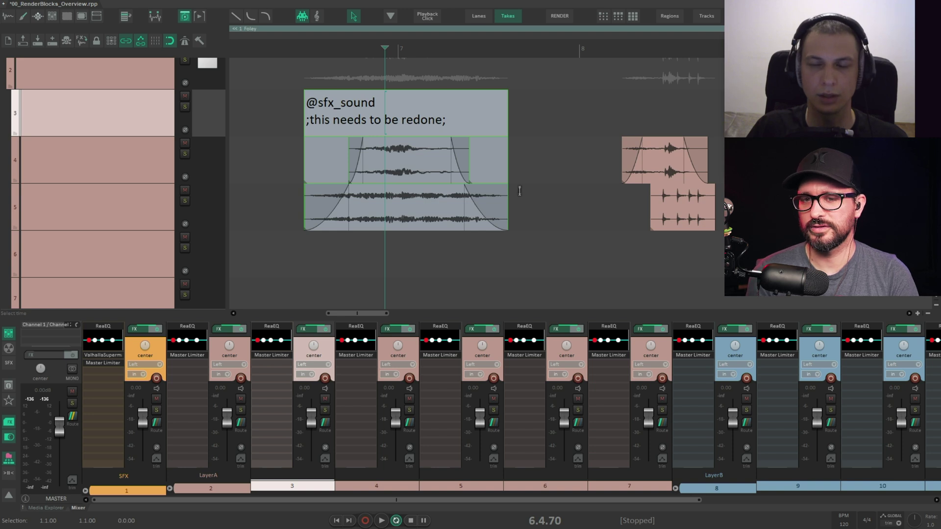
Unpack the sfx_sound block into separate items while keeping its name and note item.
{"action": "left_click", "coordinate": [524, 220]}
{"action": "scroll", "coordinate": [541, 202], "scroll_direction": "down", "scroll_amount": 3}
{"action": "left_click_drag", "start_coordinate": [581, 173], "coordinate": [531, 185]}
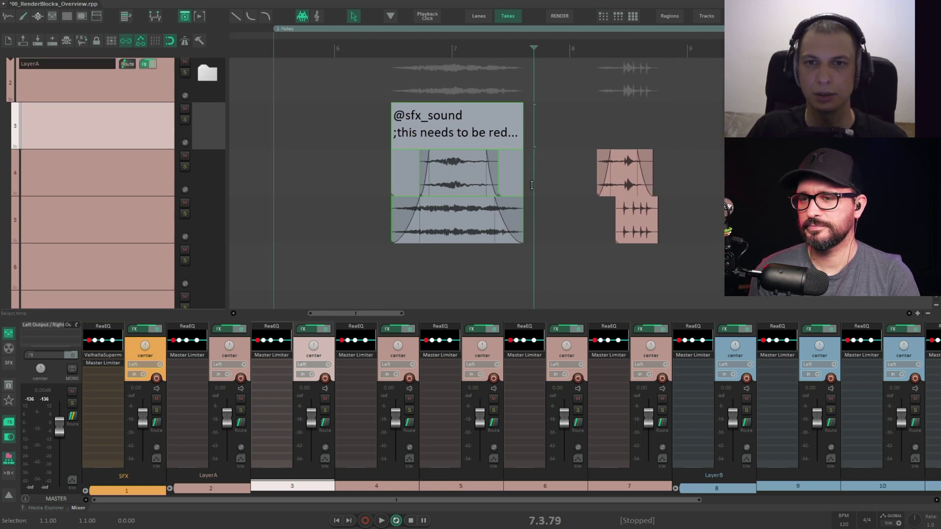
{"action": "left_click", "coordinate": [509, 127]}
{"action": "scroll", "coordinate": [501, 167], "scroll_direction": "up", "scroll_amount": 3}
{"action": "left_click", "coordinate": [382, 120]}
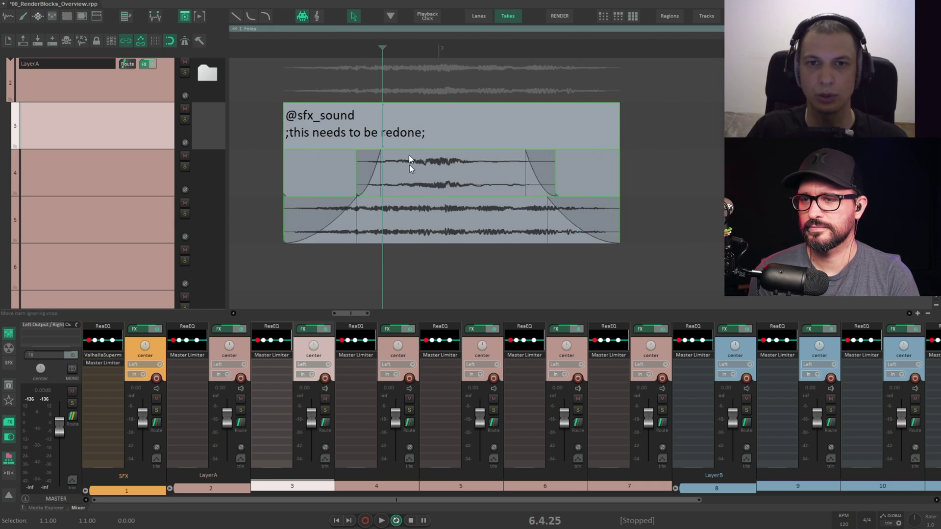
{"action": "left_click", "coordinate": [403, 130]}
{"action": "left_click", "coordinate": [406, 130]}
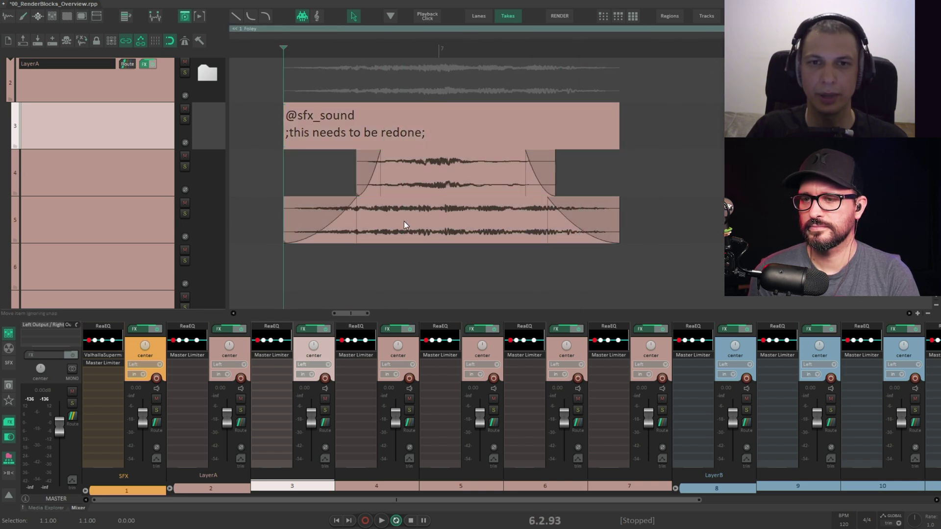
Shorten the track 5 item at both ends, and copy the track 4 item onto track 6 at a later time.
{"action": "left_click_drag", "start_coordinate": [404, 221], "coordinate": [513, 219]}
{"action": "left_click_drag", "start_coordinate": [412, 187], "coordinate": [606, 279]}
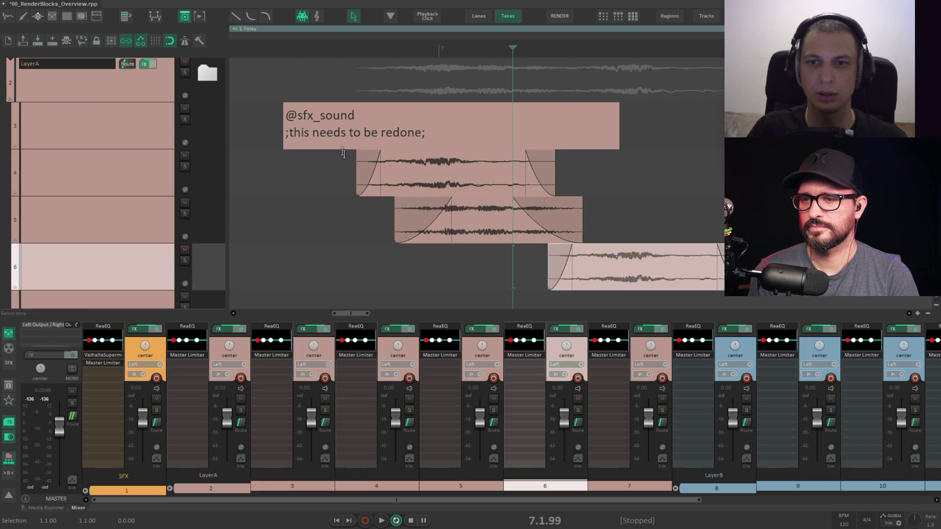
Repack the sfx_sound name item with the layers on tracks 4, 5 and 6 into one render block.
{"action": "left_click", "coordinate": [302, 120]}
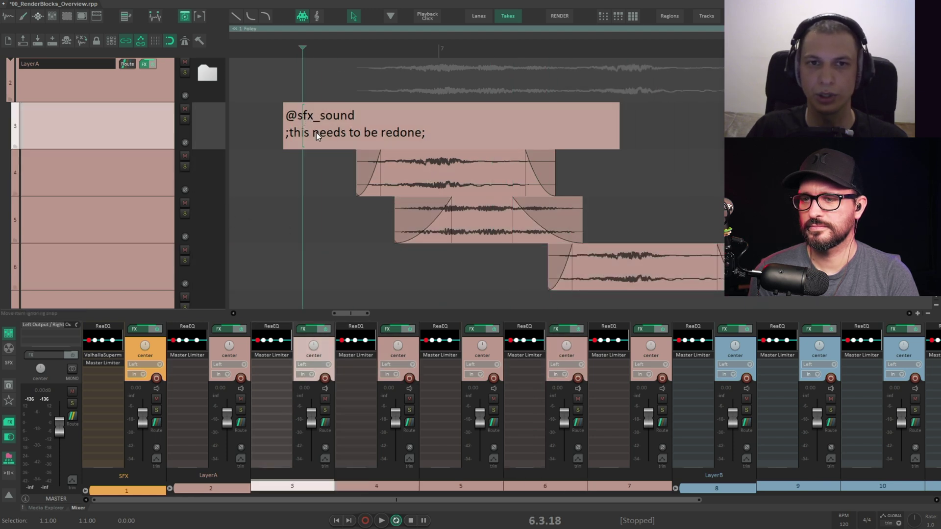
{"action": "left_click_drag", "start_coordinate": [316, 132], "coordinate": [656, 278]}
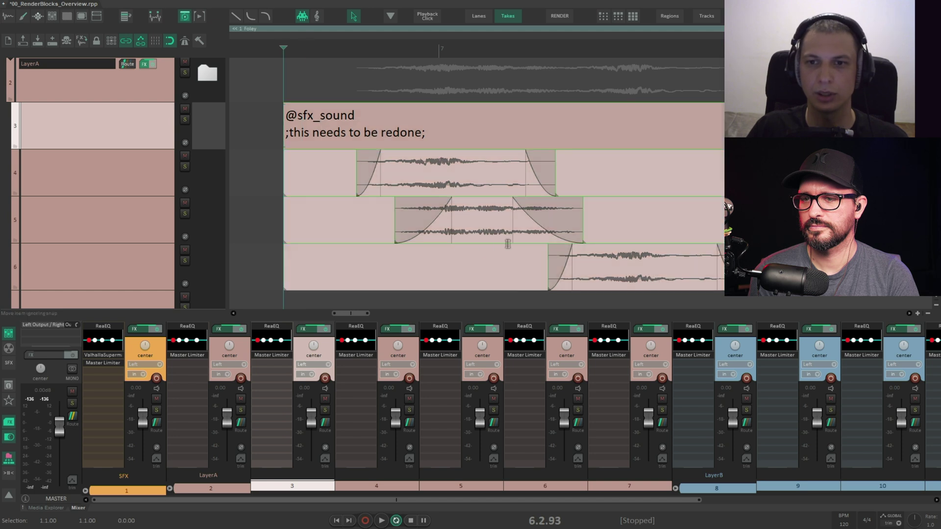
Render the repacked sfx_sound block and close the resulting project without saving it.
{"action": "left_click_drag", "start_coordinate": [545, 243], "coordinate": [573, 221]}
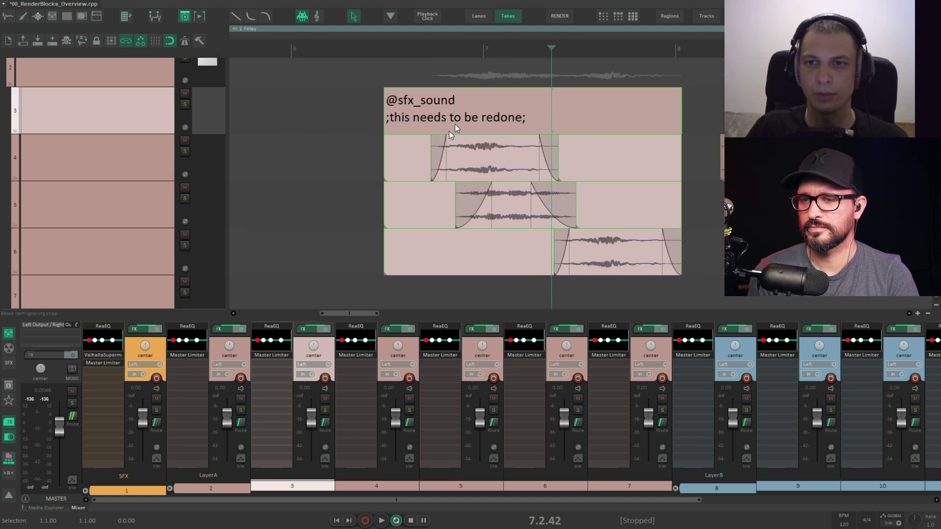
{"action": "left_click", "coordinate": [559, 17]}
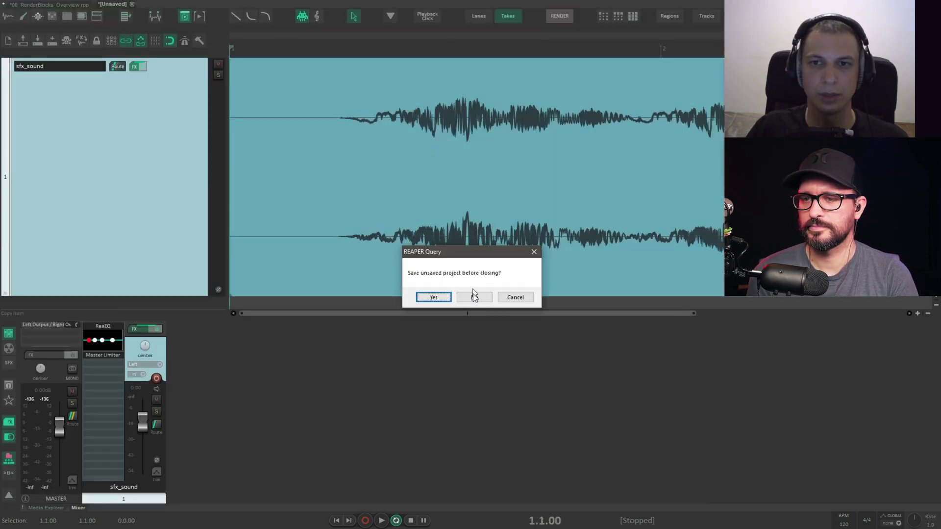
{"action": "left_click", "coordinate": [472, 296]}
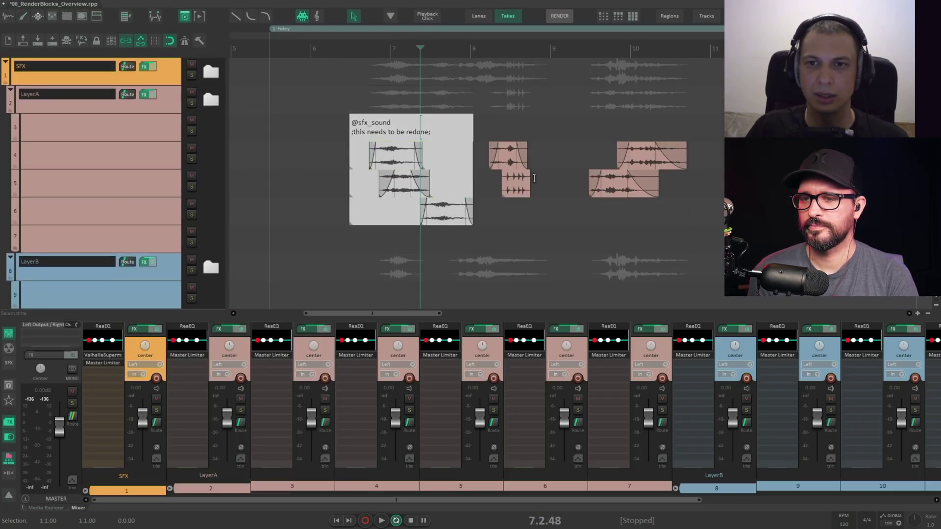
Pack each of the three remaining LayerA item clusters on tracks 4 and 5 into its own render block.
{"action": "left_click_drag", "start_coordinate": [534, 176], "coordinate": [513, 206]}
{"action": "left_click", "coordinate": [333, 124]}
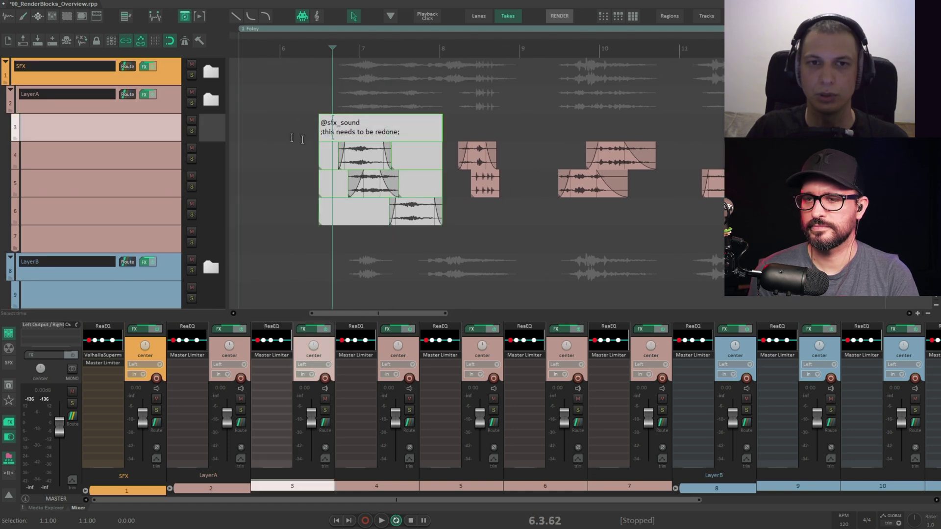
{"action": "left_click_drag", "start_coordinate": [469, 135], "coordinate": [493, 178]}
{"action": "key", "text": "r"}
{"action": "left_click_drag", "start_coordinate": [588, 138], "coordinate": [615, 178]}
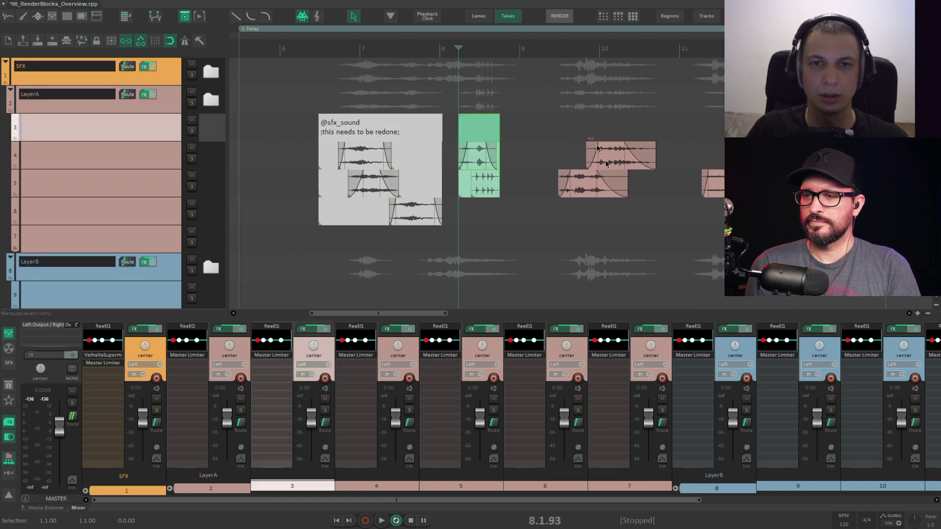
{"action": "key", "text": "r"}
{"action": "left_click_drag", "start_coordinate": [655, 208], "coordinate": [452, 215]}
{"action": "left_click_drag", "start_coordinate": [524, 138], "coordinate": [595, 199]}
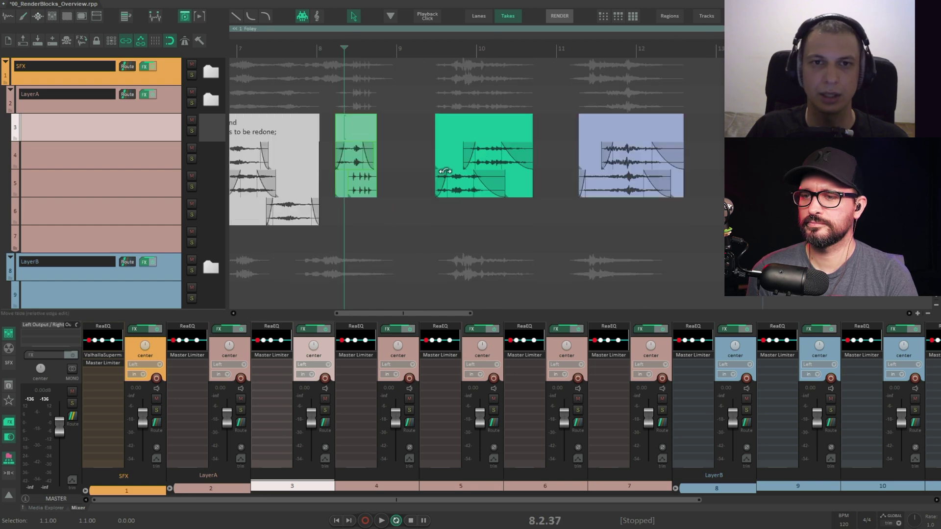
{"action": "left_click_drag", "start_coordinate": [403, 179], "coordinate": [511, 184]}
Try packing the LayerB item clusters into render blocks, first in separate selections and again in one selection, and undo the packing.
{"action": "scroll", "coordinate": [472, 206], "scroll_direction": "down", "scroll_amount": 4}
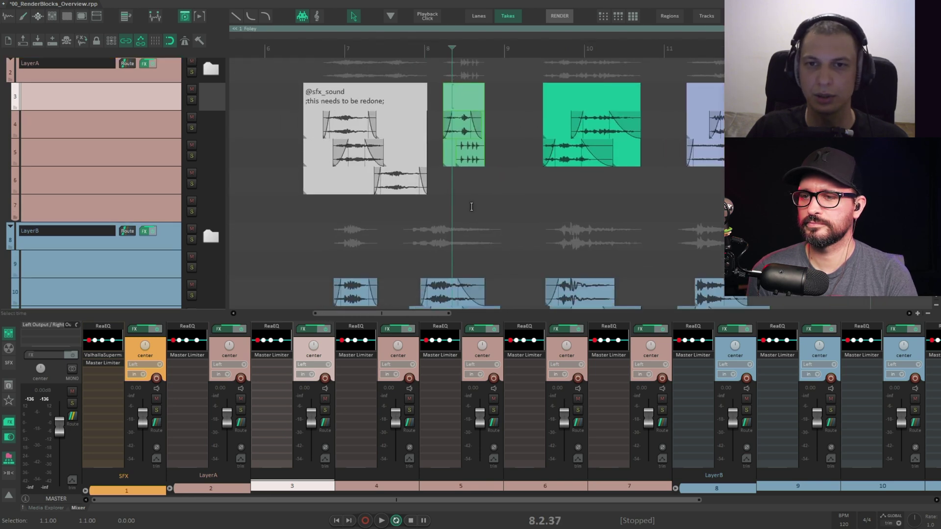
{"action": "scroll", "coordinate": [471, 207], "scroll_direction": "down", "scroll_amount": 2}
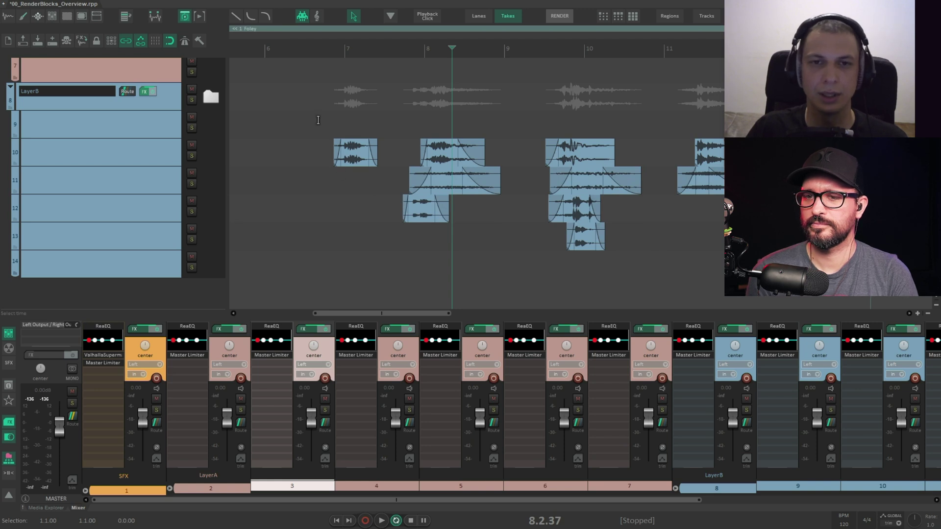
{"action": "scroll", "coordinate": [413, 132], "scroll_direction": "right", "scroll_amount": 2}
{"action": "left_click_drag", "start_coordinate": [290, 131], "coordinate": [430, 228]}
{"action": "left_click_drag", "start_coordinate": [549, 134], "coordinate": [556, 245]}
{"action": "key", "text": "g"}
{"action": "left_click_drag", "start_coordinate": [658, 129], "coordinate": [607, 243]}
{"action": "key", "text": "g"}
{"action": "left_click", "coordinate": [701, 284]}
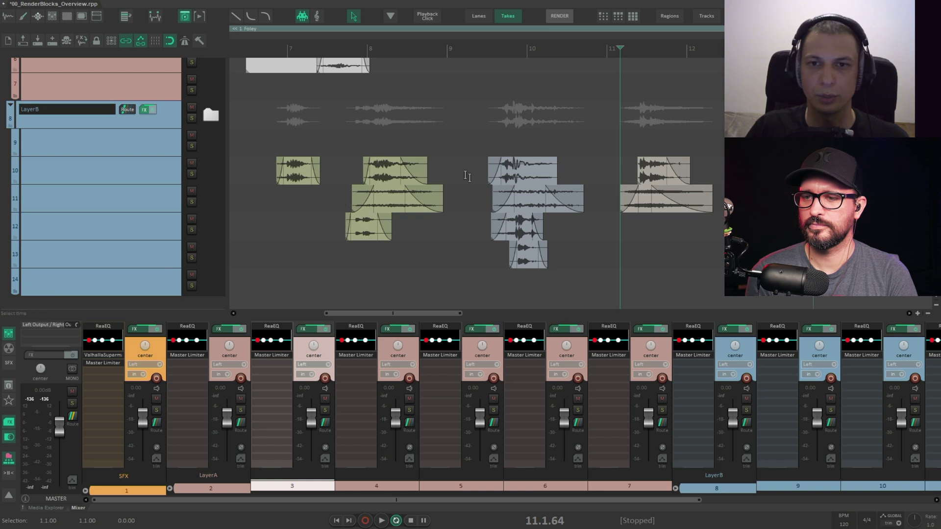
{"action": "left_click_drag", "start_coordinate": [251, 116], "coordinate": [700, 286]}
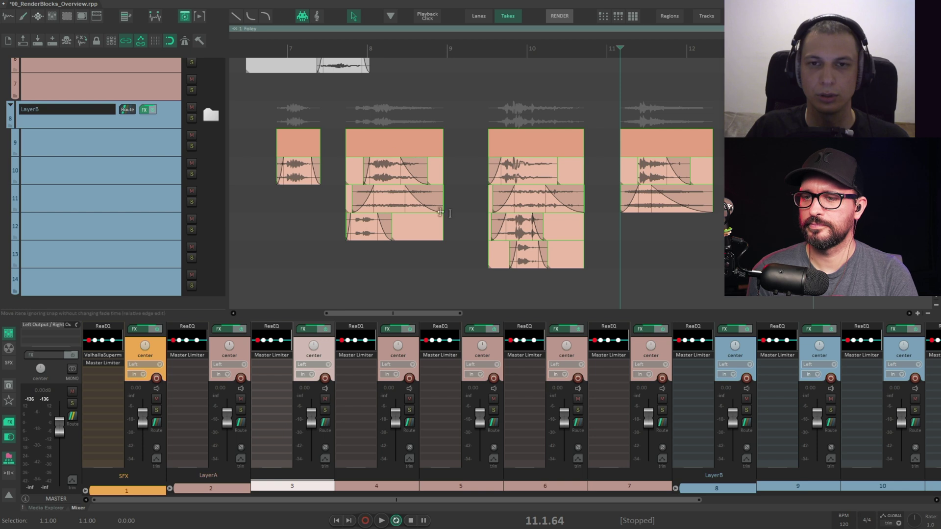
{"action": "key", "text": "ctrl+z"}
Lower the second LayerB cluster's item to track 13 and the third cluster's bottom item to track 14, and try packing all clusters at once.
{"action": "left_click_drag", "start_coordinate": [370, 222], "coordinate": [370, 250]}
{"action": "left_click_drag", "start_coordinate": [541, 251], "coordinate": [541, 280]}
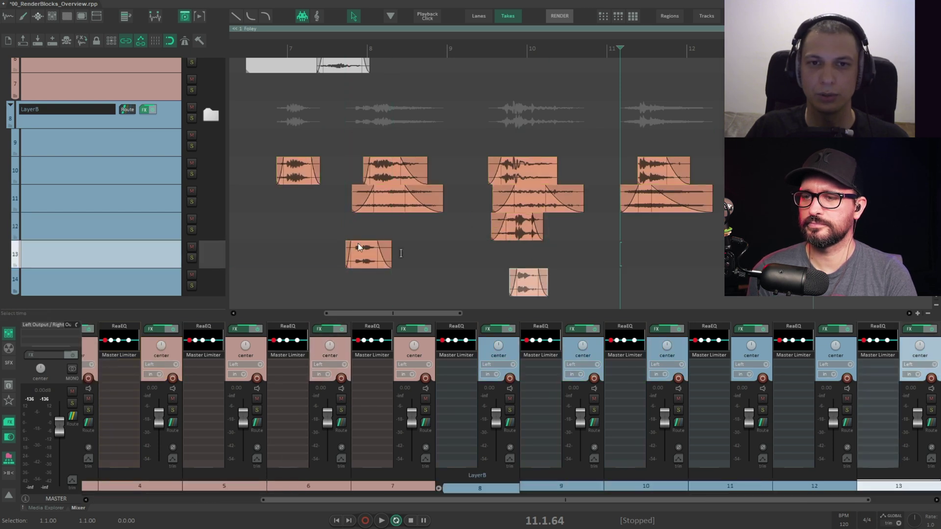
{"action": "left_click_drag", "start_coordinate": [266, 135], "coordinate": [692, 296]}
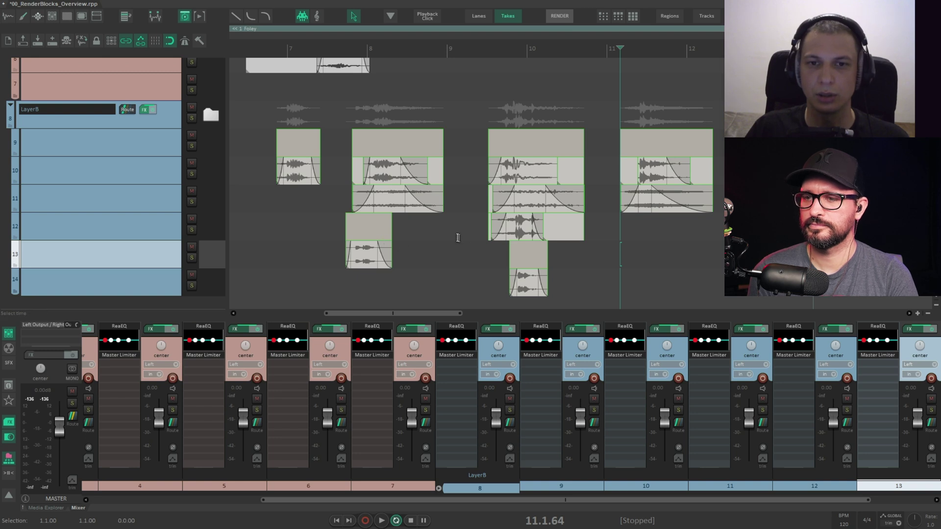
{"action": "key", "text": "ctrl+z"}
Pack the first two LayerB clusters, including the item on track 13, into one render block.
{"action": "left_click_drag", "start_coordinate": [369, 248], "coordinate": [365, 227]}
{"action": "left_click_drag", "start_coordinate": [366, 229], "coordinate": [365, 257]}
{"action": "scroll", "coordinate": [309, 207], "scroll_direction": "left", "scroll_amount": 3}
{"action": "left_click", "coordinate": [465, 250]}
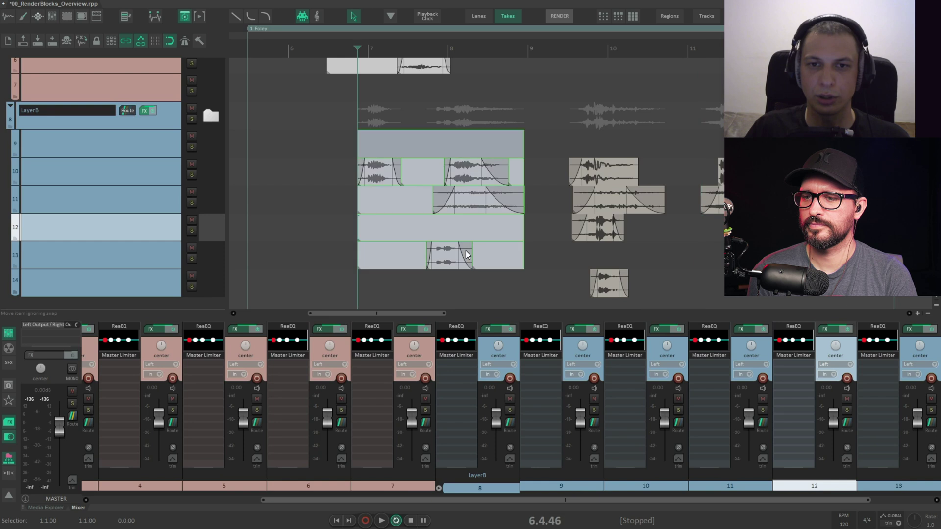
Pack the third and fourth LayerB clusters together into one render block.
{"action": "left_click", "coordinate": [657, 269]}
{"action": "left_click_drag", "start_coordinate": [658, 268], "coordinate": [466, 279]}
{"action": "left_click", "coordinate": [436, 151], "text": "alt"}
{"action": "scroll", "coordinate": [403, 163], "scroll_direction": "down", "scroll_amount": 1}
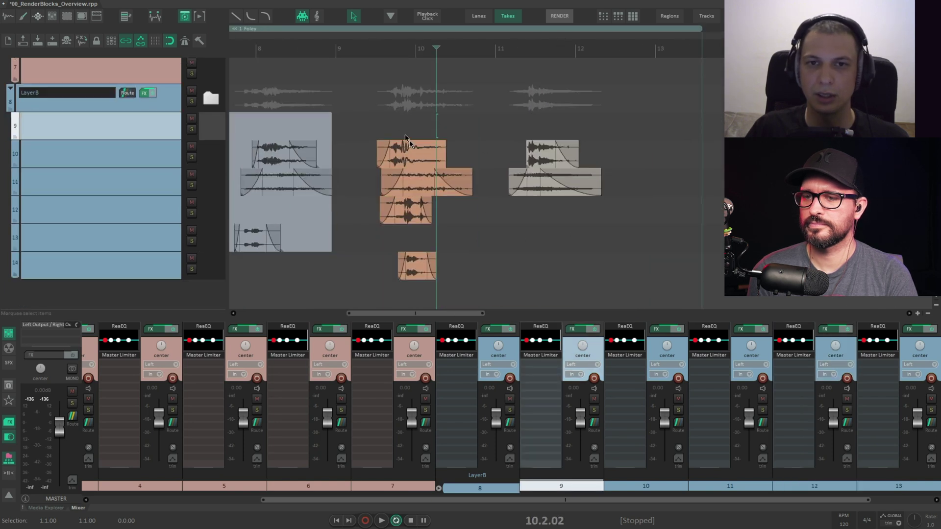
{"action": "left_click_drag", "start_coordinate": [405, 139], "coordinate": [599, 271]}
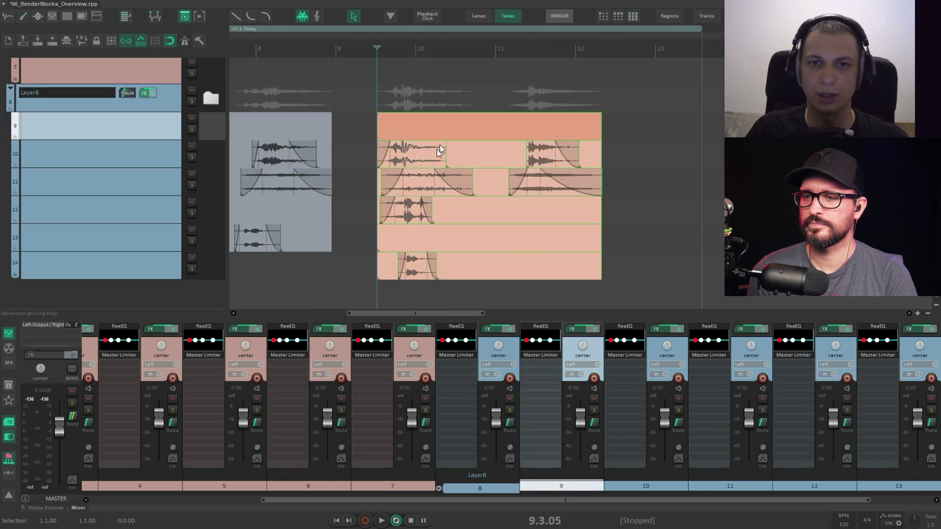
Unpack the combined LayerB block while keeping its name item, and move the fourth cluster's two items to about bar 13.
{"action": "left_click", "coordinate": [567, 135], "text": "alt"}
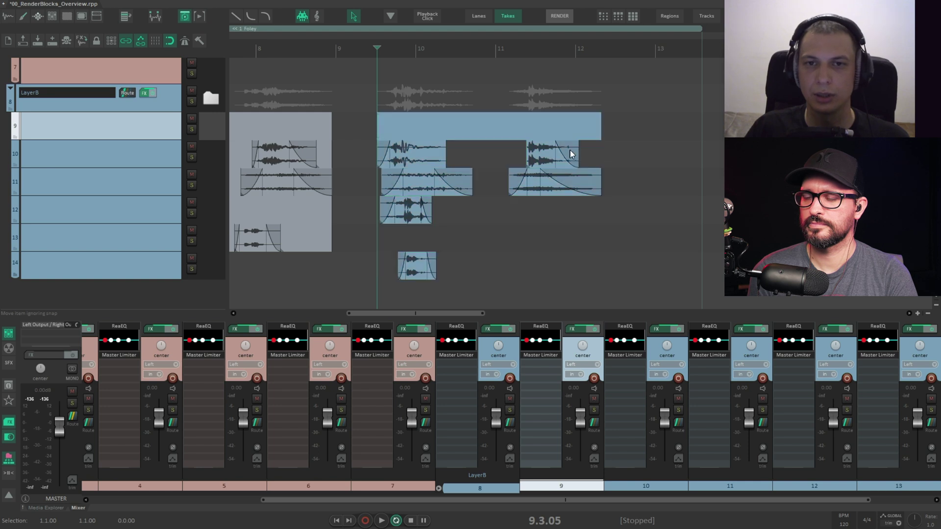
{"action": "left_click_drag", "start_coordinate": [568, 151], "coordinate": [718, 163]}
{"action": "left_click_drag", "start_coordinate": [559, 181], "coordinate": [712, 181]}
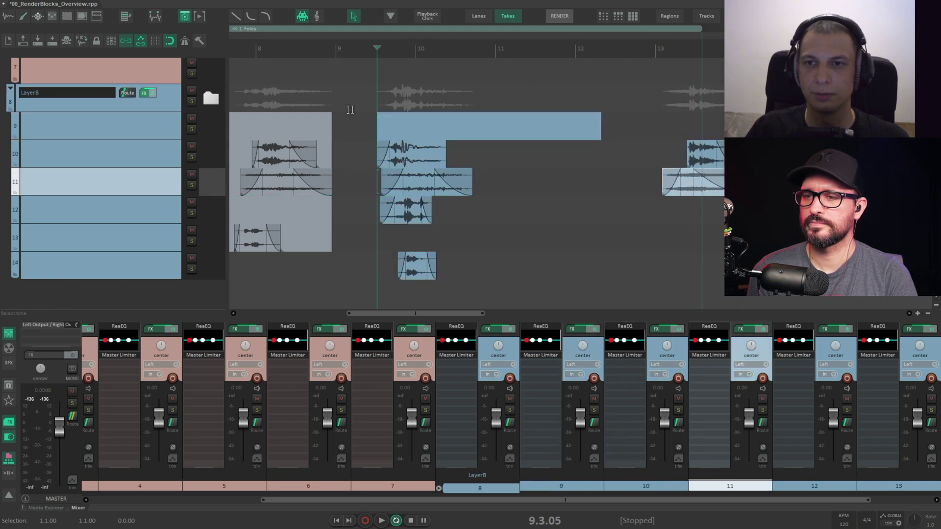
Repack the track 9 name item with the moved layers into one render block, and shift the block slightly later.
{"action": "left_click_drag", "start_coordinate": [349, 109], "coordinate": [702, 283]}
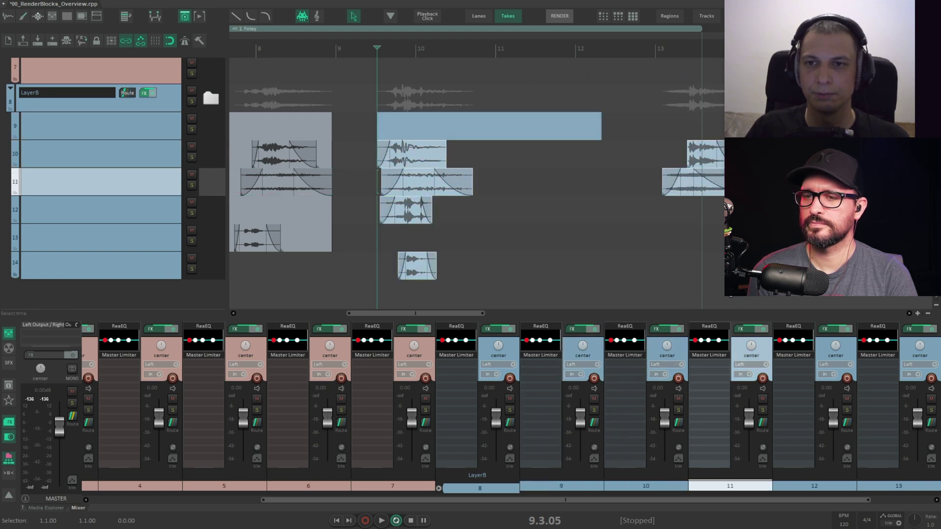
{"action": "key", "text": "g"}
{"action": "left_click", "coordinate": [558, 213]}
{"action": "scroll", "coordinate": [561, 213], "scroll_direction": "down", "scroll_amount": 2}
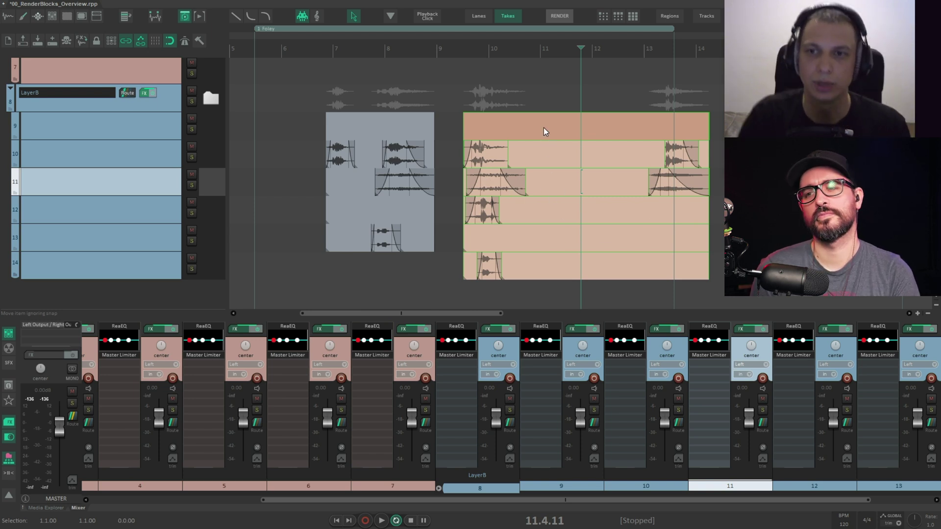
{"action": "mouse_move", "coordinate": [548, 129]}
{"action": "left_mouse_down"}
{"action": "mouse_move", "coordinate": [577, 130]}
{"action": "mouse_move", "coordinate": [579, 139]}
{"action": "mouse_move", "coordinate": [550, 130]}
{"action": "left_mouse_up"}
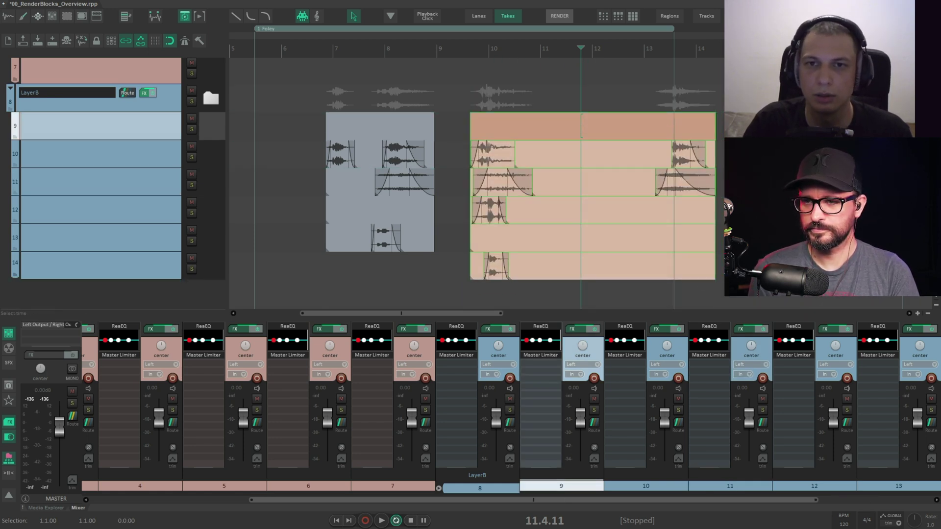
{"action": "left_click", "coordinate": [539, 125]}
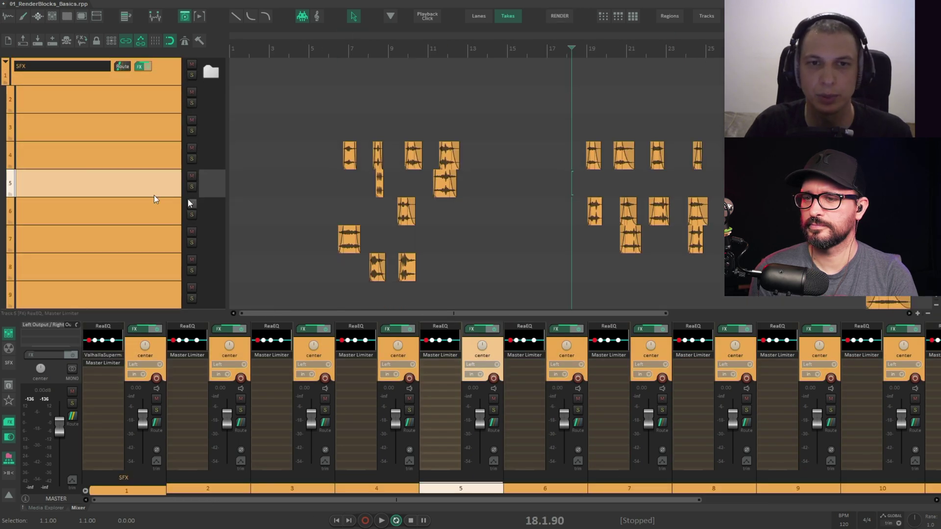
Examine the SFX folder's child tracks and their layered items in the 01_RenderBlocks_Basics project.
{"action": "scroll", "coordinate": [92, 146], "scroll_direction": "down", "scroll_amount": 3}
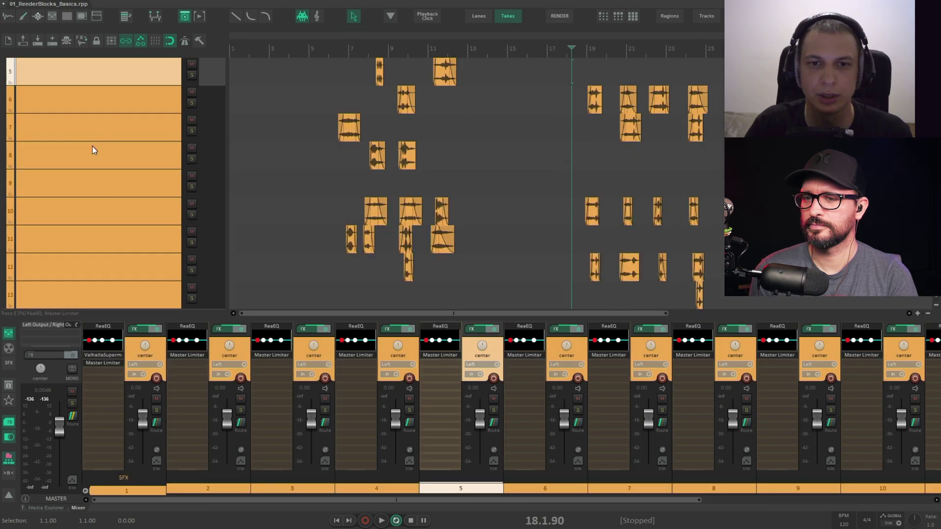
{"action": "scroll", "coordinate": [92, 146], "scroll_direction": "up", "scroll_amount": 4}
{"action": "scroll", "coordinate": [99, 216], "scroll_direction": "down", "scroll_amount": 3}
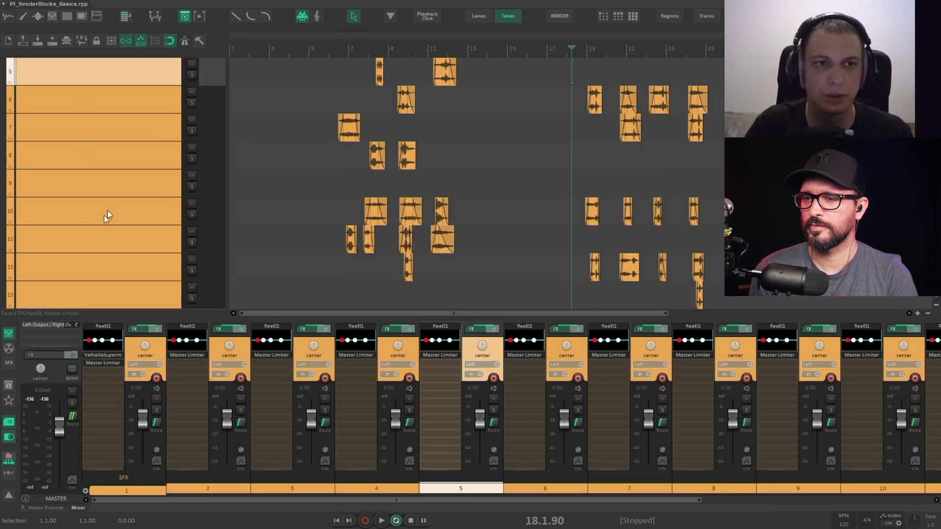
{"action": "scroll", "coordinate": [108, 191], "scroll_direction": "up", "scroll_amount": 3}
{"action": "left_click", "coordinate": [38, 81]}
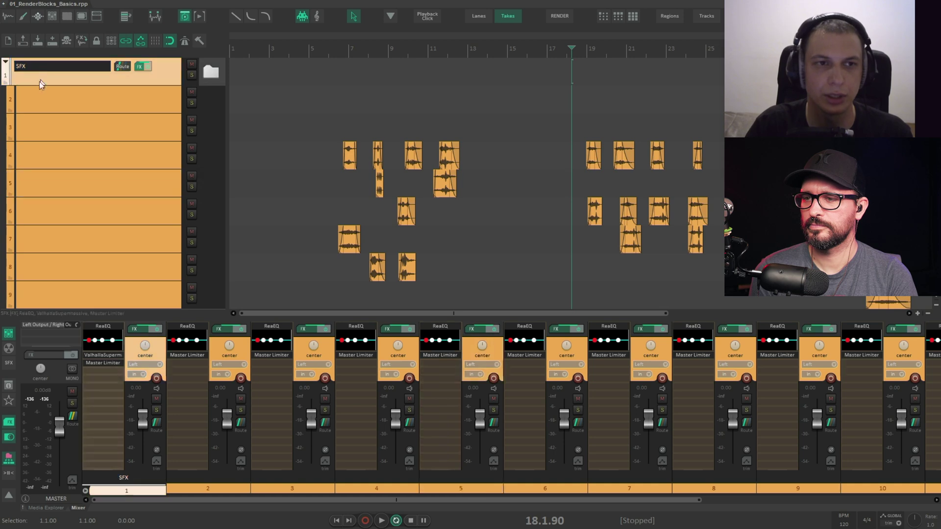
{"action": "scroll", "coordinate": [98, 147], "scroll_direction": "down", "scroll_amount": 6}
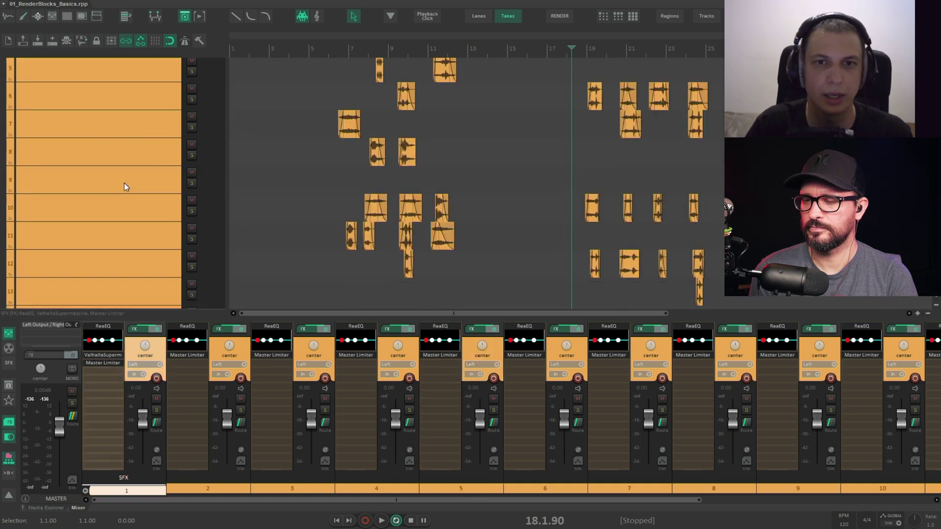
{"action": "scroll", "coordinate": [126, 184], "scroll_direction": "up", "scroll_amount": 6}
{"action": "scroll", "coordinate": [126, 183], "scroll_direction": "down", "scroll_amount": 2}
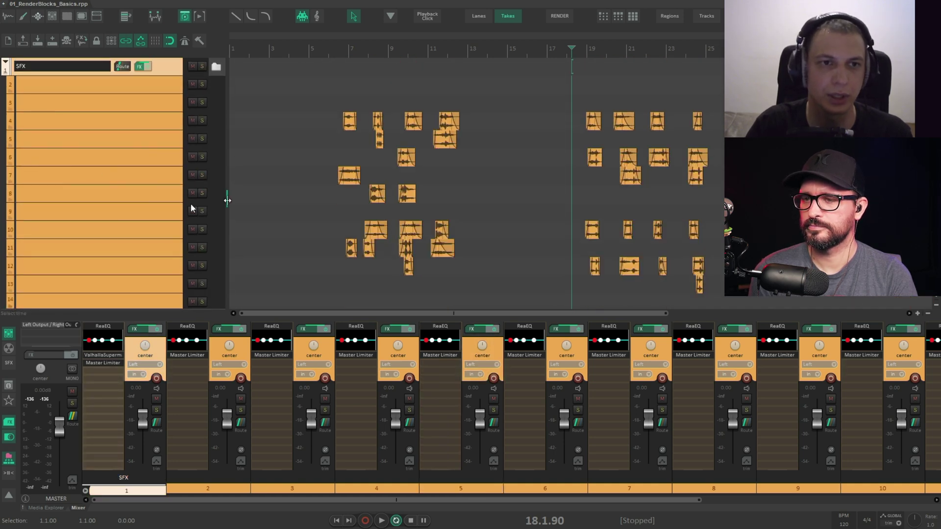
Pack the first two item clusters on tracks 4–5, 7–8 and 10–11 into three separate render blocks.
{"action": "left_click", "coordinate": [342, 152]}
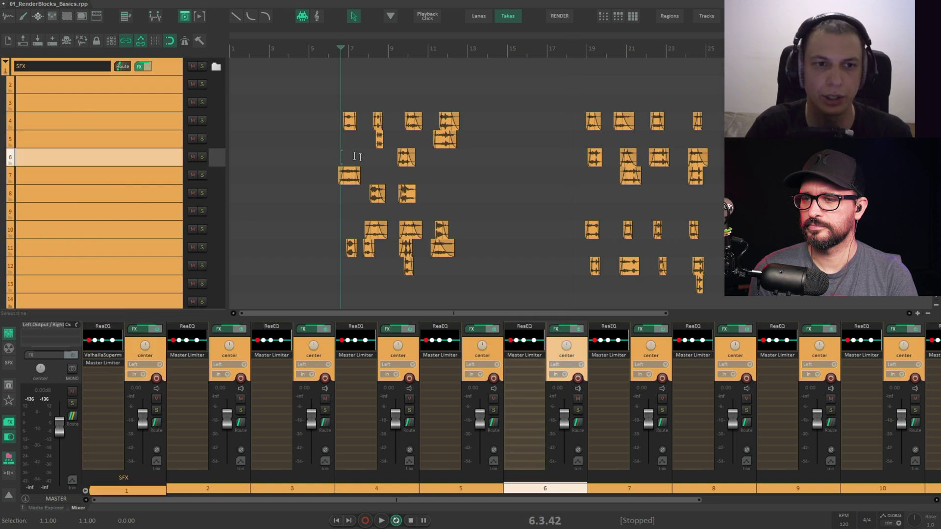
{"action": "scroll", "coordinate": [378, 161], "scroll_direction": "up", "scroll_amount": 3}
{"action": "left_click_drag", "start_coordinate": [287, 88], "coordinate": [387, 144]}
{"action": "key", "text": "b"}
{"action": "left_click_drag", "start_coordinate": [295, 165], "coordinate": [377, 219]}
{"action": "key", "text": "b"}
{"action": "scroll", "coordinate": [365, 220], "scroll_direction": "down", "scroll_amount": 1}
{"action": "left_click_drag", "start_coordinate": [306, 197], "coordinate": [389, 259]}
{"action": "key", "text": "b"}
{"action": "scroll", "coordinate": [346, 216], "scroll_direction": "down", "scroll_amount": 2}
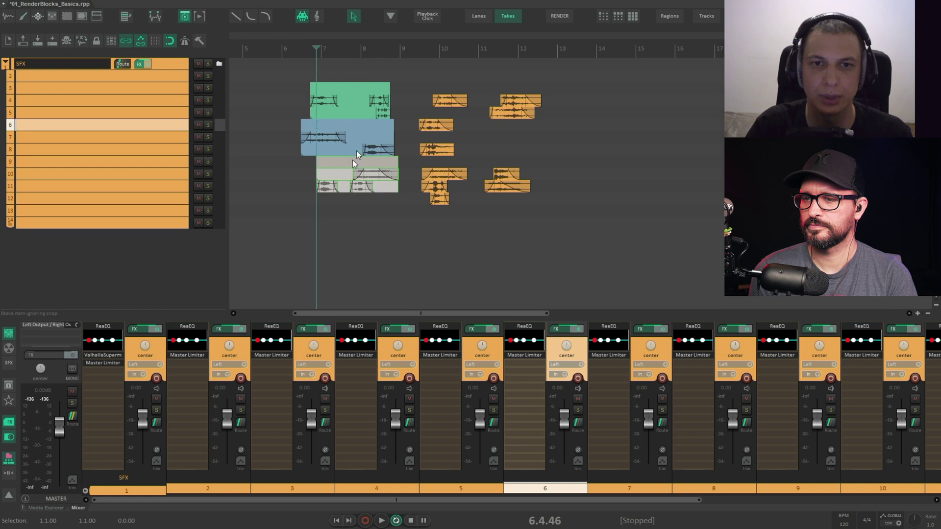
Inspect how the three stacked render blocks overlap in time on tracks 3 to 11.
{"action": "left_click_drag", "start_coordinate": [442, 128], "coordinate": [355, 128]}
{"action": "scroll", "coordinate": [284, 131], "scroll_direction": "up", "scroll_amount": 3}
{"action": "left_click_drag", "start_coordinate": [262, 147], "coordinate": [448, 170]}
{"action": "left_click_drag", "start_coordinate": [368, 190], "coordinate": [349, 179]}
{"action": "left_click", "coordinate": [390, 71]}
{"action": "left_click", "coordinate": [386, 164]}
{"action": "left_click", "coordinate": [406, 230]}
{"action": "scroll", "coordinate": [363, 176], "scroll_direction": "up", "scroll_amount": 2}
{"action": "scroll", "coordinate": [363, 176], "scroll_direction": "down", "scroll_amount": 1}
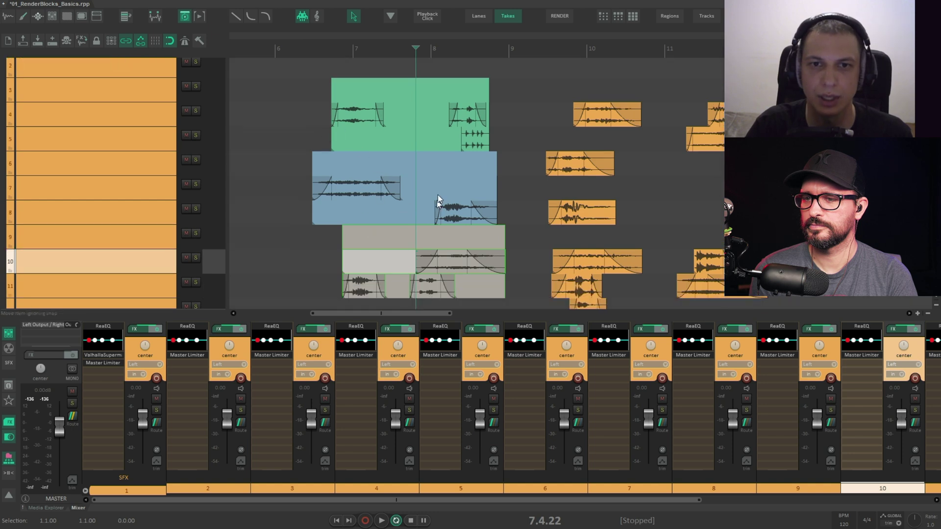
{"action": "scroll", "coordinate": [374, 194], "scroll_direction": "down", "scroll_amount": 2}
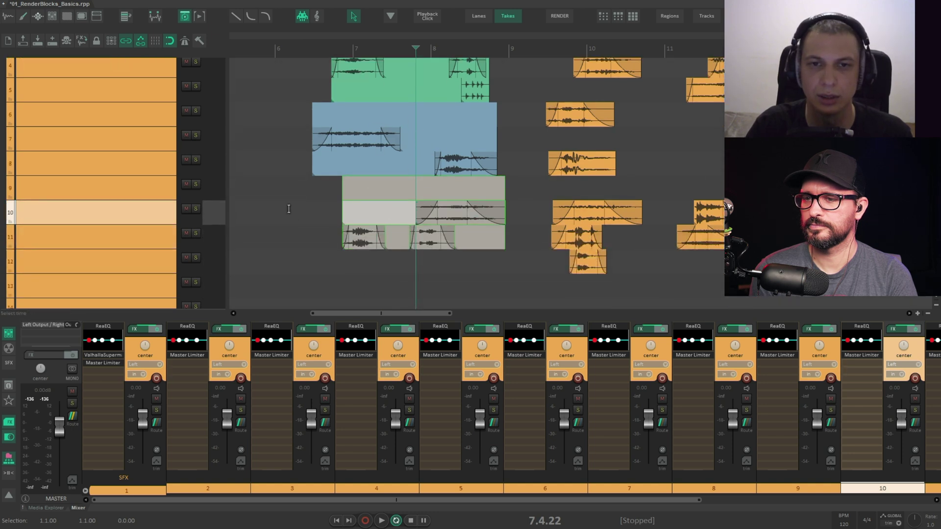
{"action": "scroll", "coordinate": [289, 209], "scroll_direction": "up", "scroll_amount": 2}
Select the three stacked render blocks, name them foley and render them.
{"action": "left_click", "coordinate": [307, 81]}
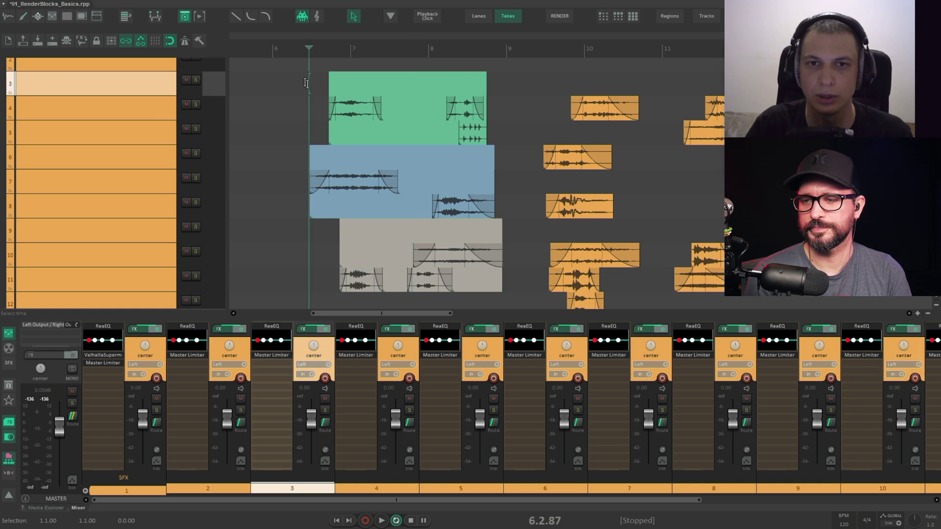
{"action": "left_click_drag", "start_coordinate": [294, 72], "coordinate": [510, 310]}
{"action": "type", "text": "foley"}
{"action": "key", "text": "Return"}
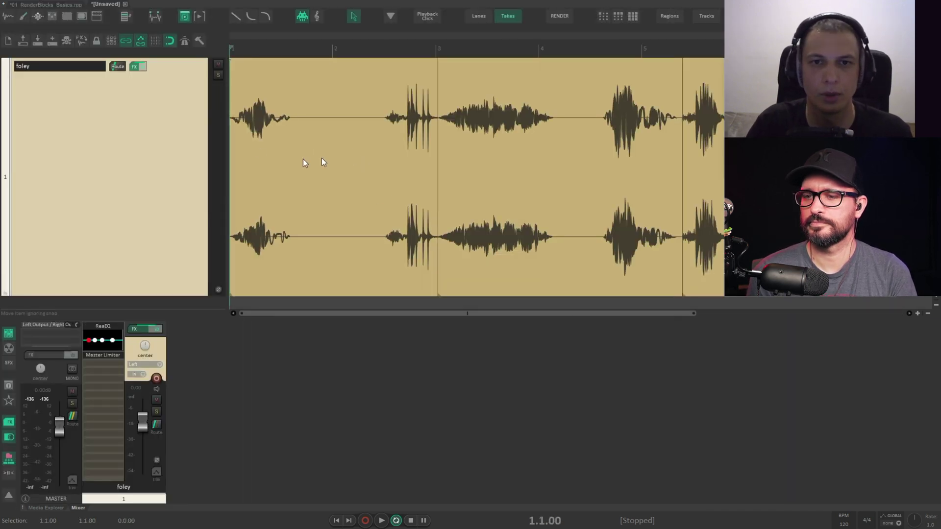
Play back the rendered foley files from the first and second items.
{"action": "key", "text": "space"}
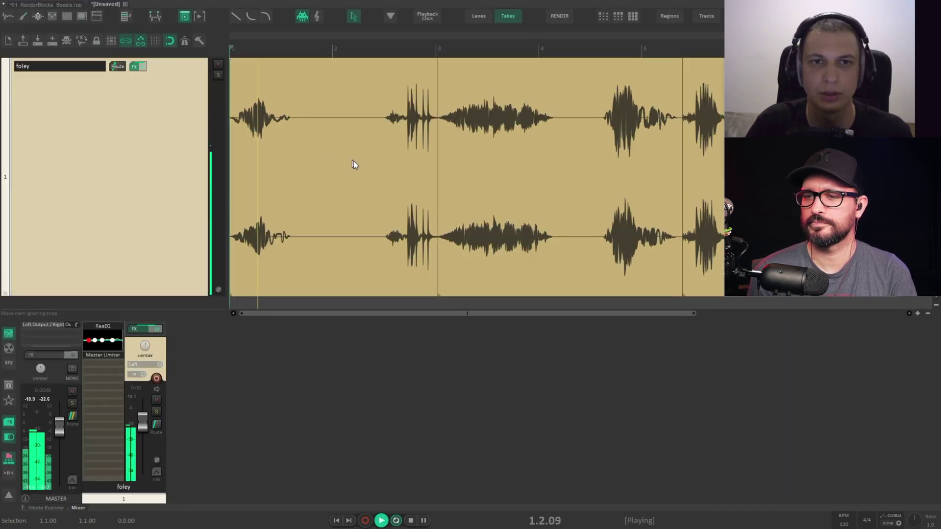
{"action": "left_click", "coordinate": [395, 122]}
{"action": "key", "text": "space"}
{"action": "left_click", "coordinate": [456, 126]}
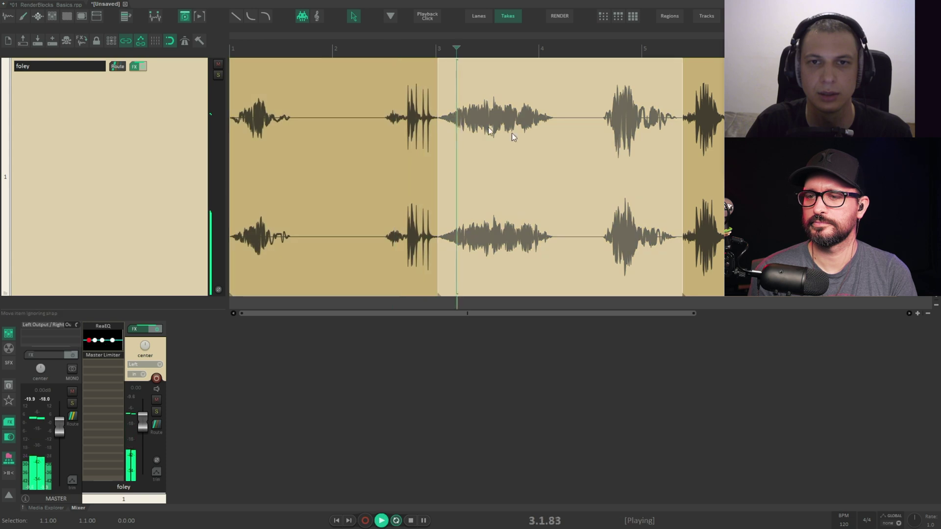
{"action": "left_click_drag", "start_coordinate": [585, 138], "coordinate": [492, 128]}
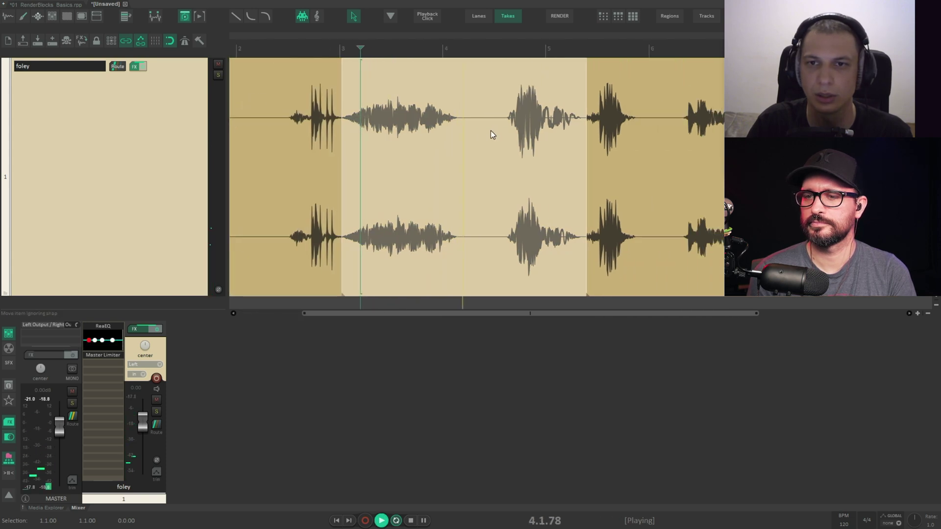
Continue auditioning the rendered foley files through the third item.
{"action": "key", "text": "space"}
{"action": "left_click", "coordinate": [501, 128]}
{"action": "key", "text": "space"}
{"action": "left_click", "coordinate": [595, 120]}
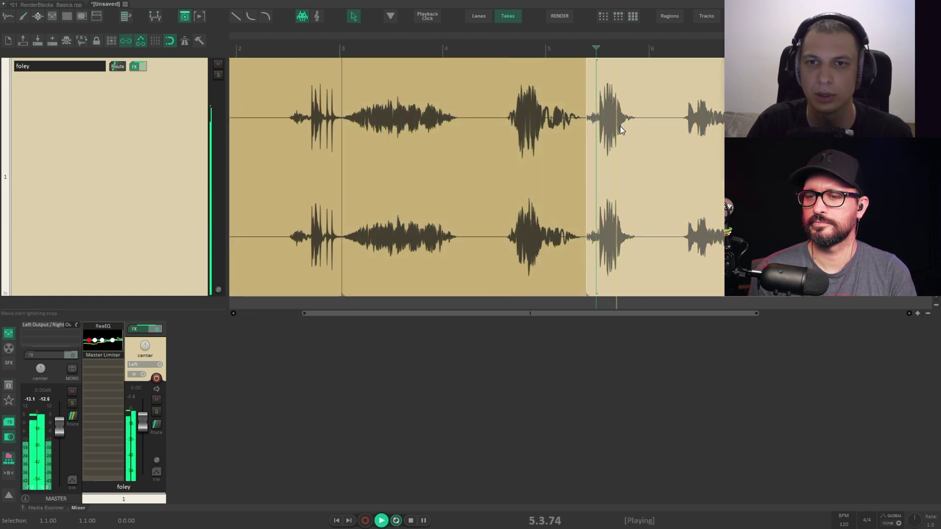
{"action": "scroll", "coordinate": [440, 125], "scroll_direction": "right", "scroll_amount": 4}
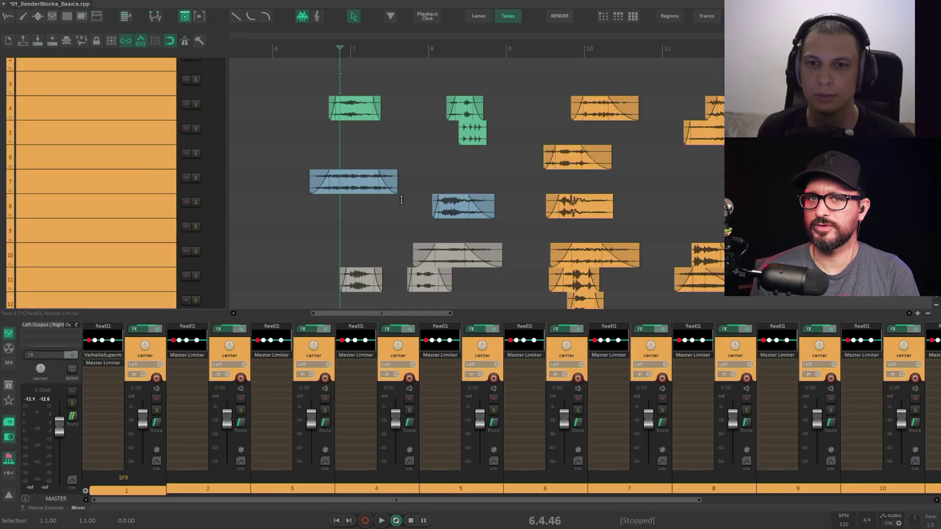
Filter the action list for render blocks and look through the available RenderBlocks scripts.
{"action": "key", "text": "q"}
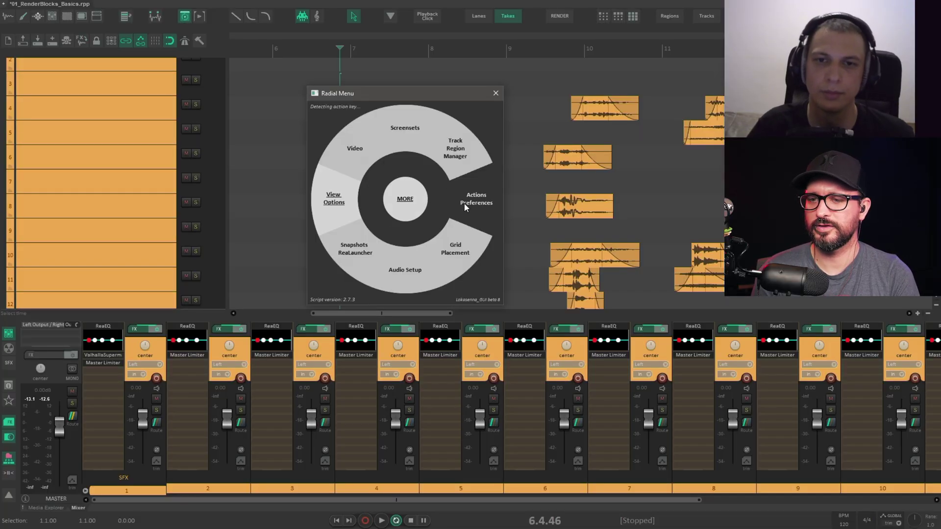
{"action": "left_click", "coordinate": [463, 204]}
{"action": "type", "text": "render blocks"}
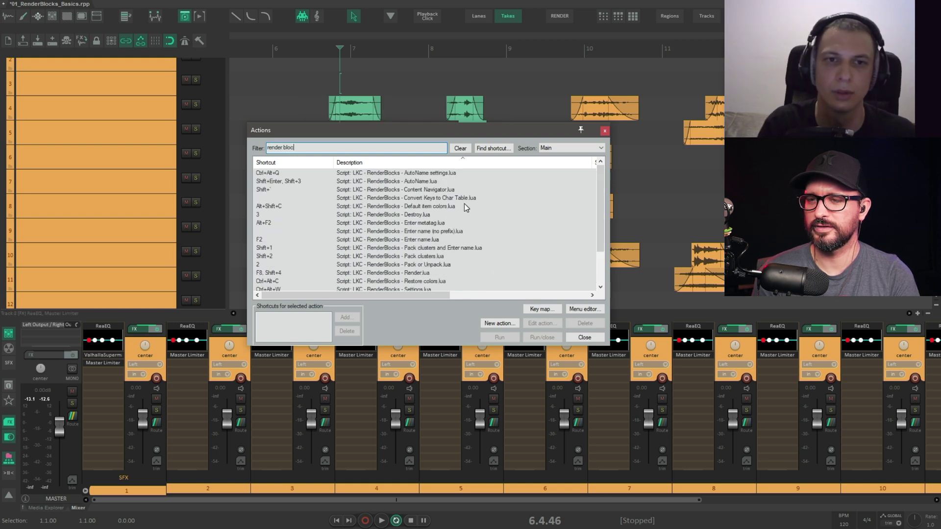
{"action": "scroll", "coordinate": [471, 211], "scroll_direction": "down", "scroll_amount": 2}
{"action": "scroll", "coordinate": [461, 216], "scroll_direction": "up", "scroll_amount": 2}
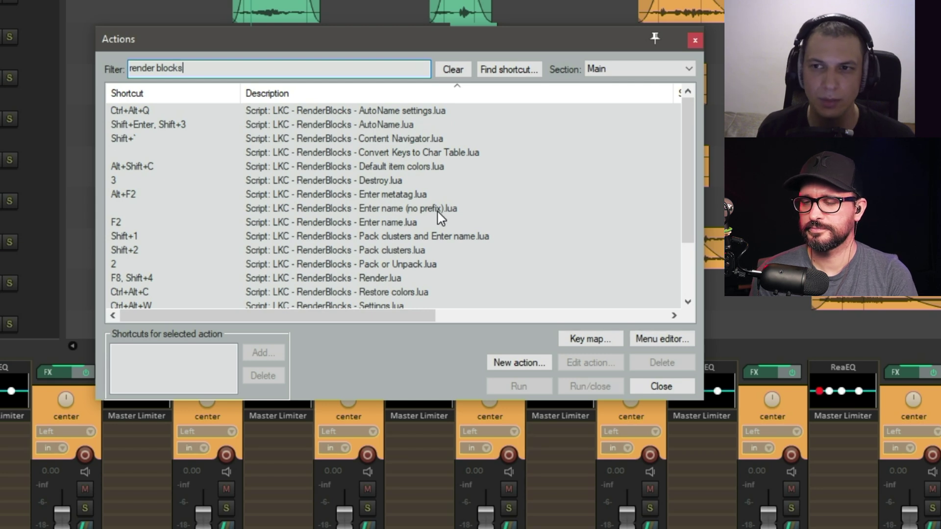
Check the shortcuts of the RenderBlocks AutoName and Content Navigator scripts, and close the action list.
{"action": "left_click", "coordinate": [378, 122]}
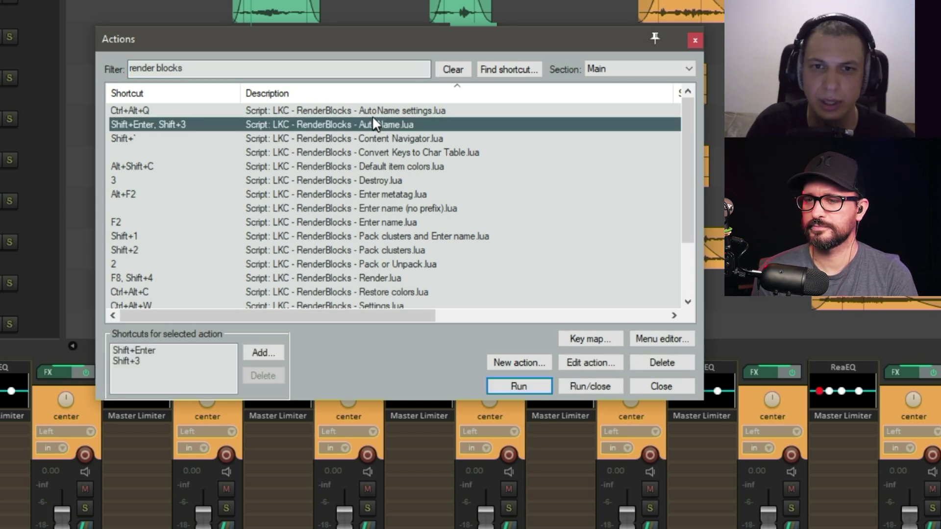
{"action": "left_click", "coordinate": [372, 115]}
{"action": "left_click", "coordinate": [371, 124]}
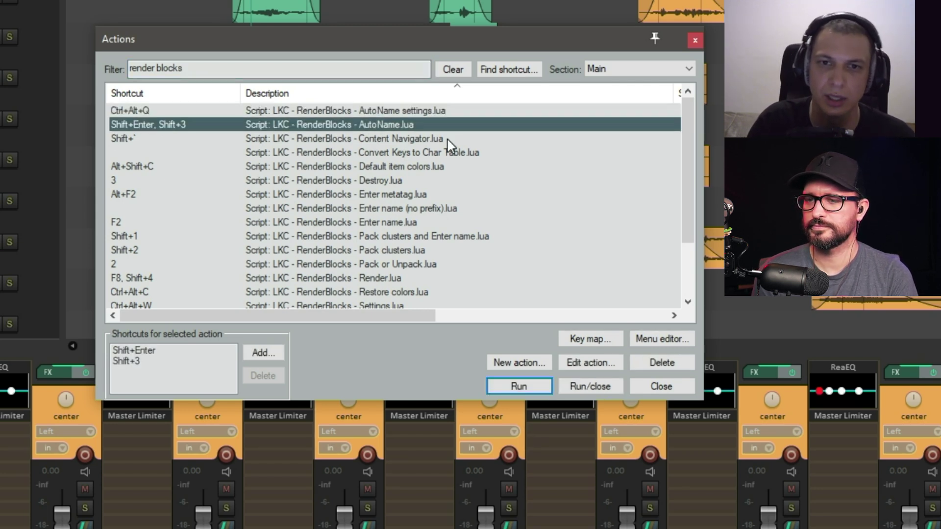
{"action": "left_click", "coordinate": [365, 138]}
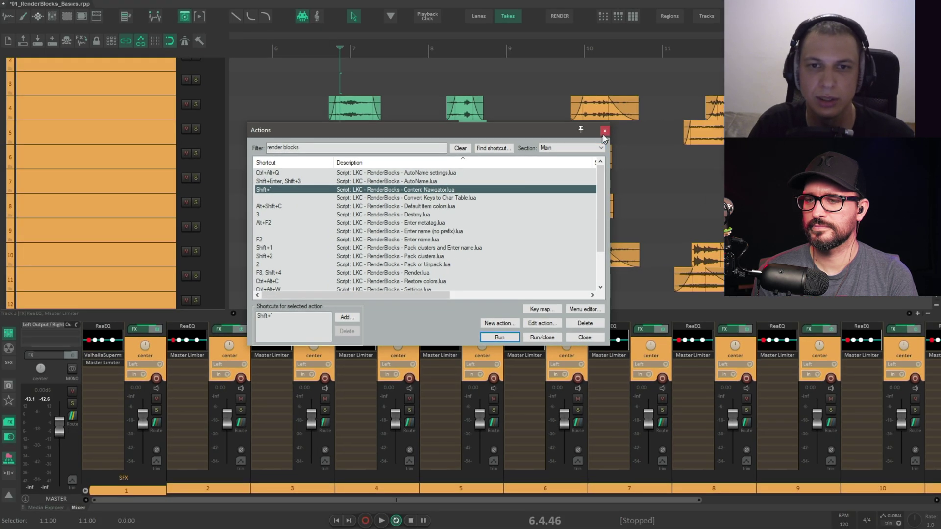
{"action": "left_click", "coordinate": [605, 133]}
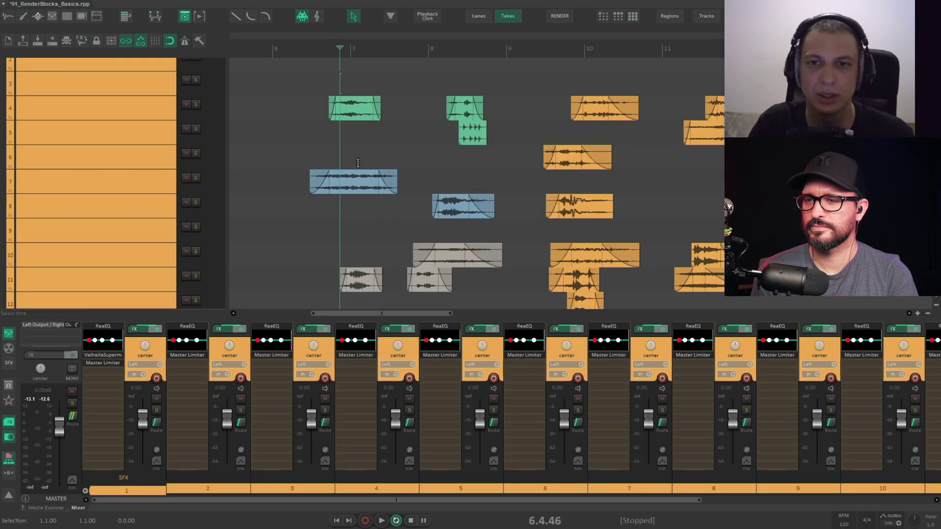
Pack the items on tracks 7–8 and those on tracks 6 and 8 into two separate blocks, and unpack both.
{"action": "left_click_drag", "start_coordinate": [346, 155], "coordinate": [491, 212]}
{"action": "key", "text": "grave"}
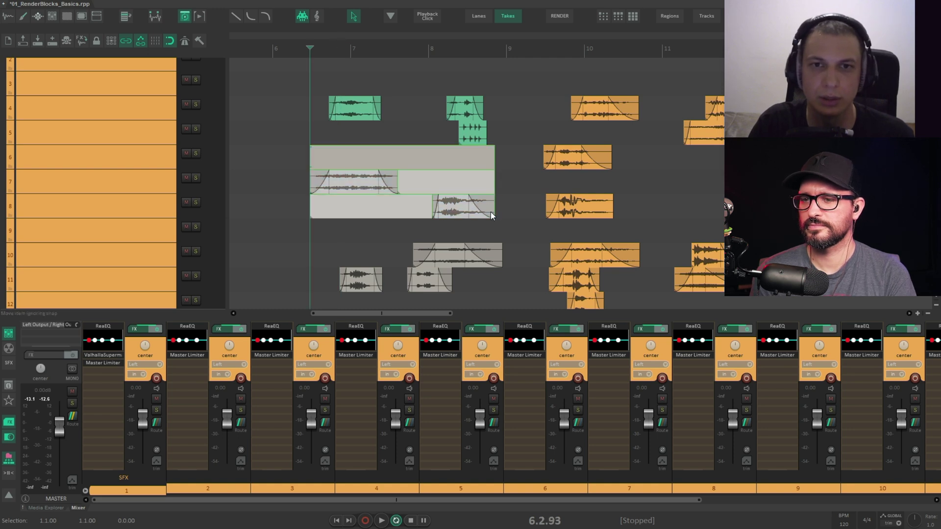
{"action": "left_click_drag", "start_coordinate": [527, 156], "coordinate": [592, 211]}
{"action": "key", "text": "grave"}
{"action": "left_click", "coordinate": [575, 132]}
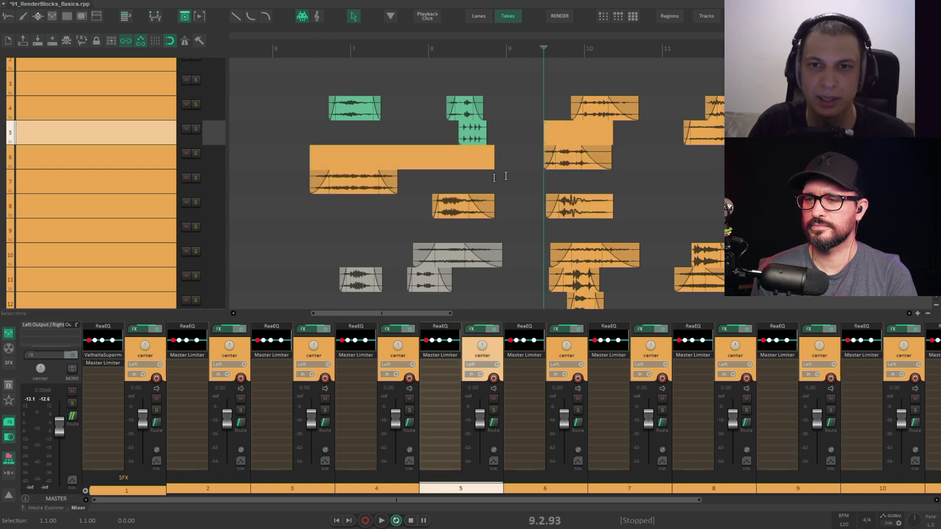
Repack the two unpacked item groups, including their header items on tracks 6 and 5, into separate render blocks.
{"action": "left_click_drag", "start_coordinate": [343, 152], "coordinate": [475, 209]}
{"action": "key", "text": "grave"}
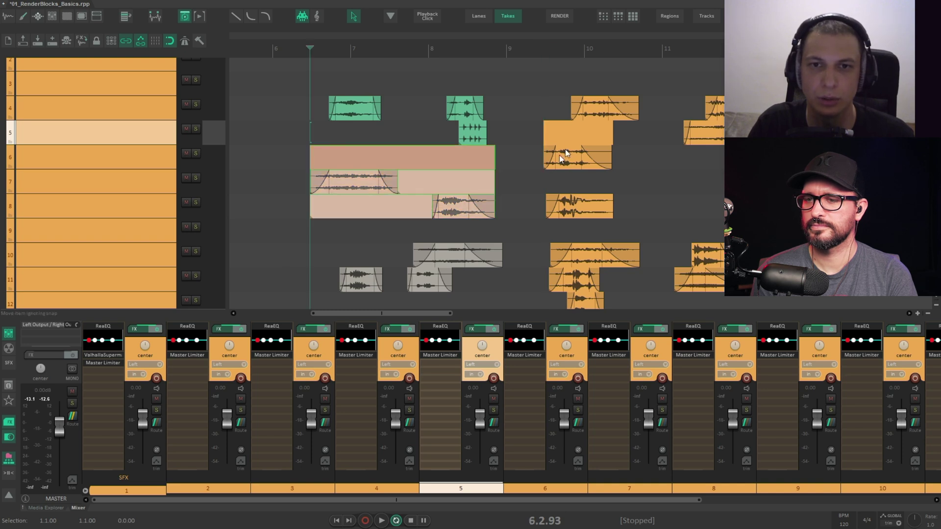
{"action": "left_click_drag", "start_coordinate": [566, 125], "coordinate": [595, 204]}
{"action": "key", "text": "grave"}
{"action": "left_click", "coordinate": [387, 140]}
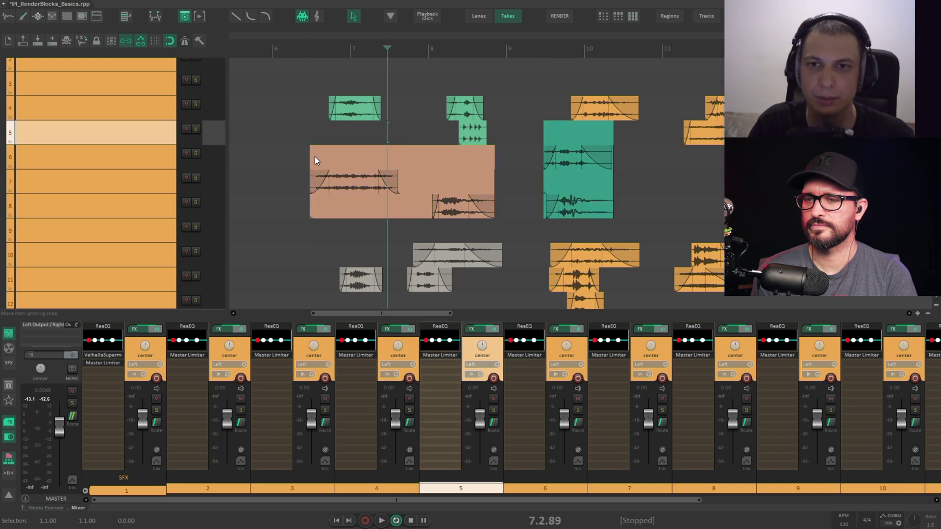
Remove the header items of both render blocks from tracks 6 and 5.
{"action": "left_click", "coordinate": [356, 156]}
{"action": "key", "text": "Delete"}
{"action": "left_click", "coordinate": [580, 130]}
{"action": "key", "text": "Delete"}
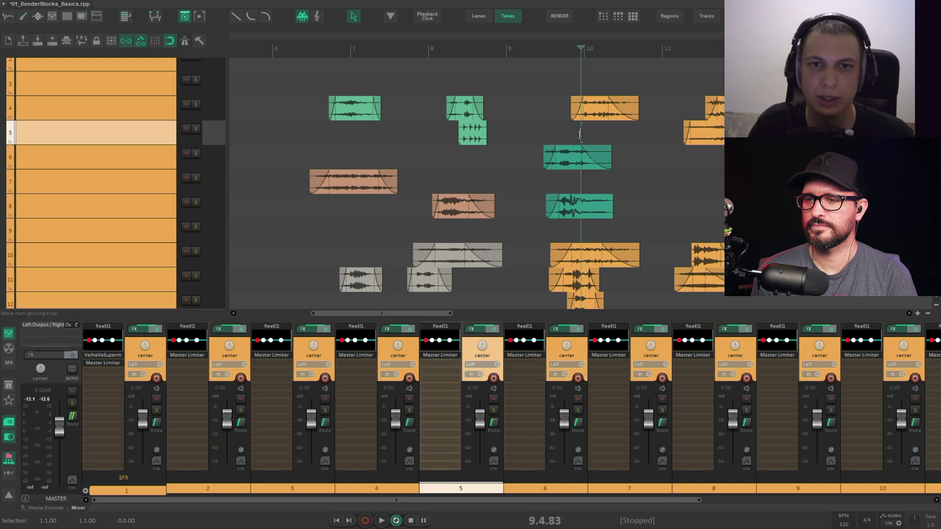
Pack all items of the first three clusters on tracks 4–8 into one block named cool_sound and render it.
{"action": "left_click_drag", "start_coordinate": [317, 104], "coordinate": [596, 229]}
{"action": "key", "text": "shift+grave"}
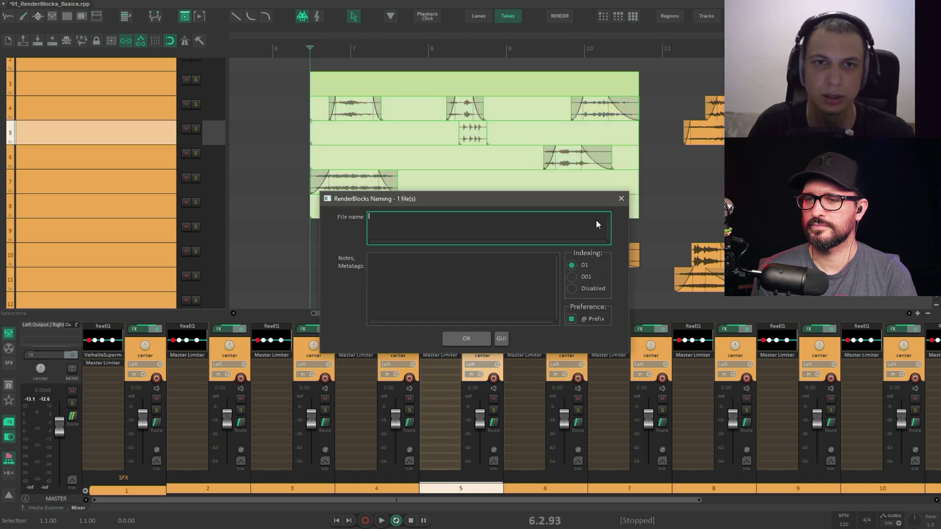
{"action": "type", "text": "cool_sound"}
{"action": "key", "text": "Return"}
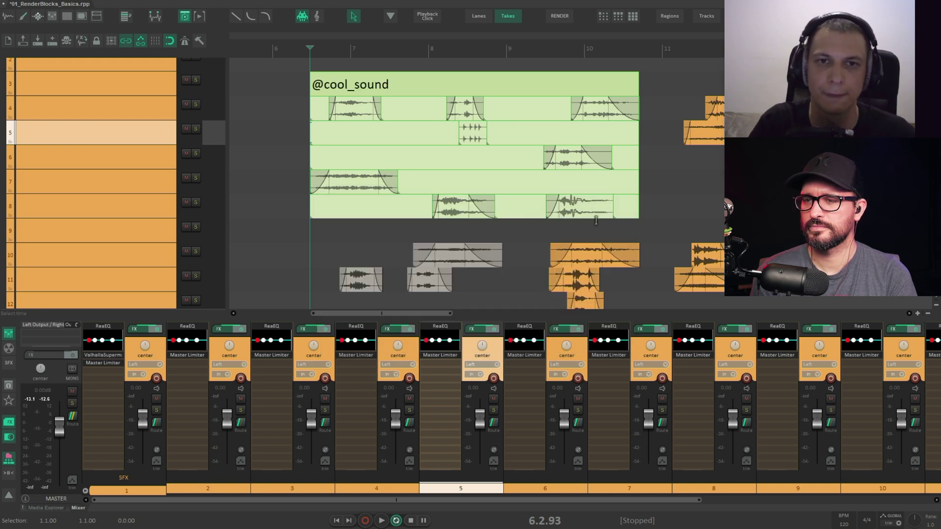
{"action": "double_click", "coordinate": [596, 220]}
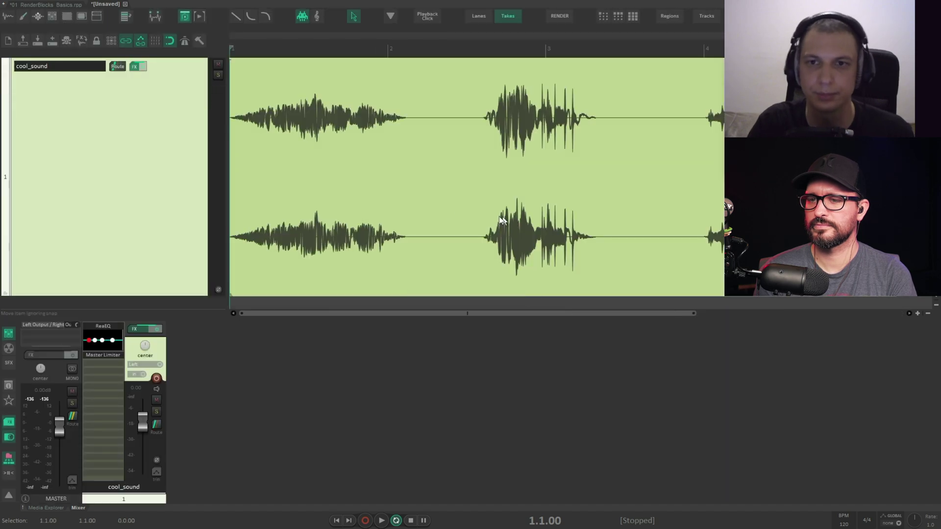
Look over the rendered cool_sound file, close its project and return to the cool_sound block.
{"action": "left_click", "coordinate": [431, 164]}
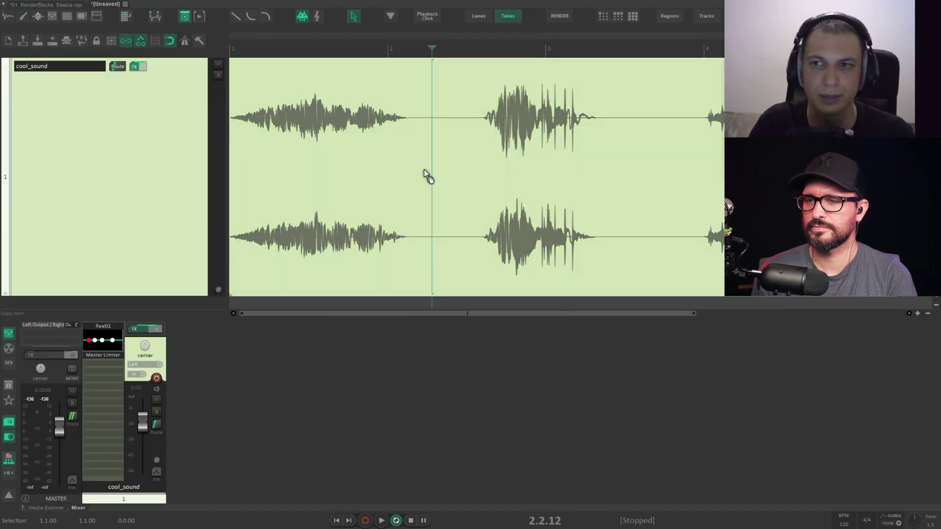
{"action": "key", "text": "ctrl+F4"}
{"action": "left_click", "coordinate": [474, 297]}
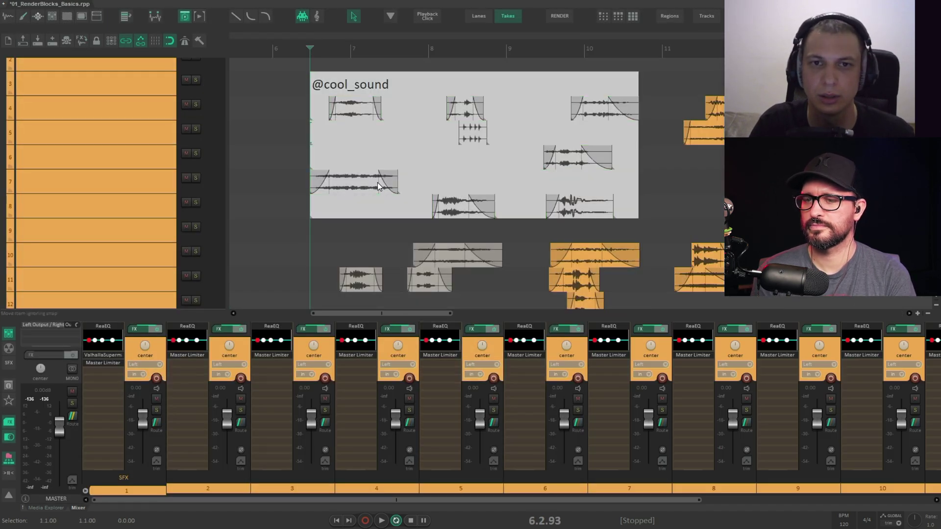
{"action": "left_click", "coordinate": [367, 89]}
{"action": "left_click", "coordinate": [366, 87]}
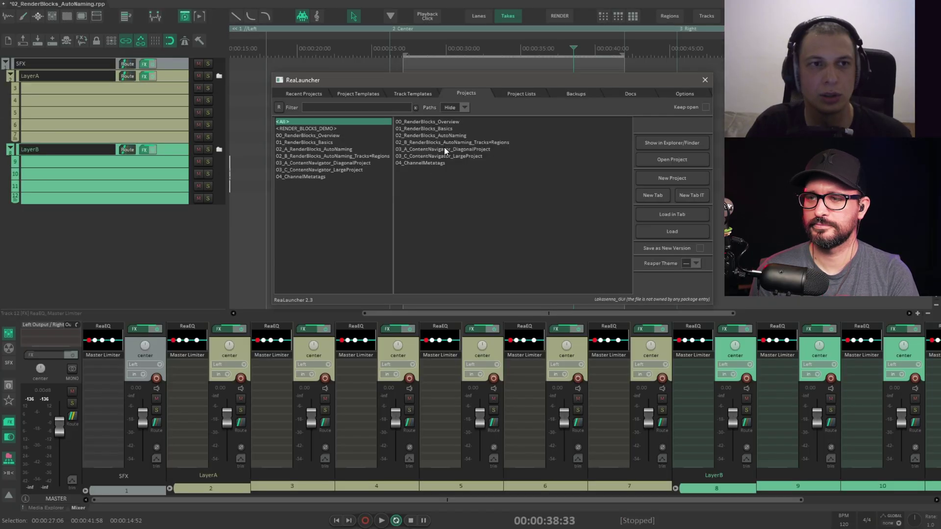
Open the 03_A_ContentNavigator_DiagonalProject project without saving the 02_RenderBlocks_AutoNaming project.
{"action": "left_click", "coordinate": [442, 150]}
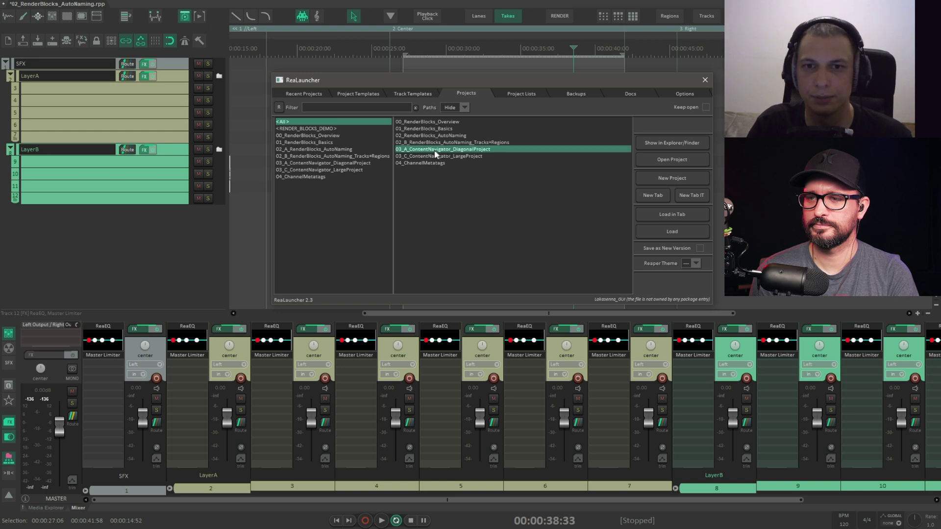
{"action": "right_click", "coordinate": [429, 155]}
{"action": "left_click", "coordinate": [444, 155]}
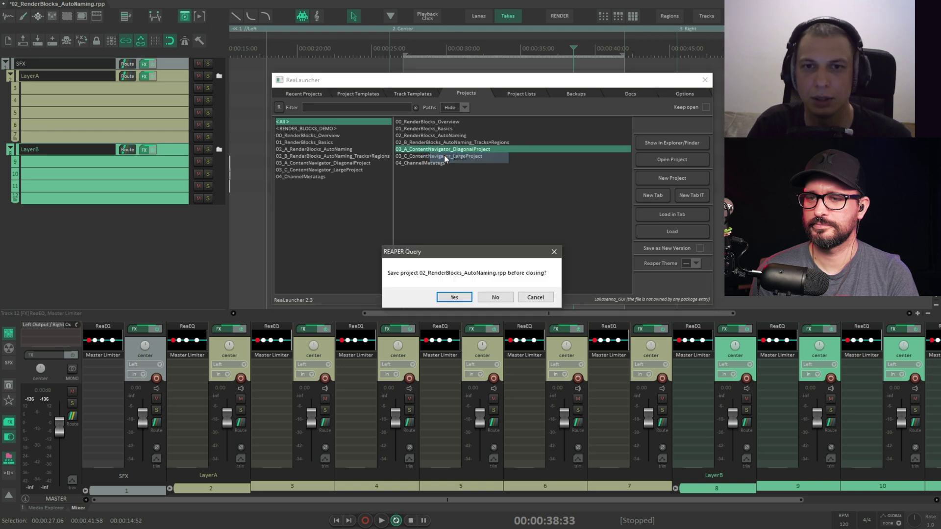
{"action": "left_click", "coordinate": [492, 296]}
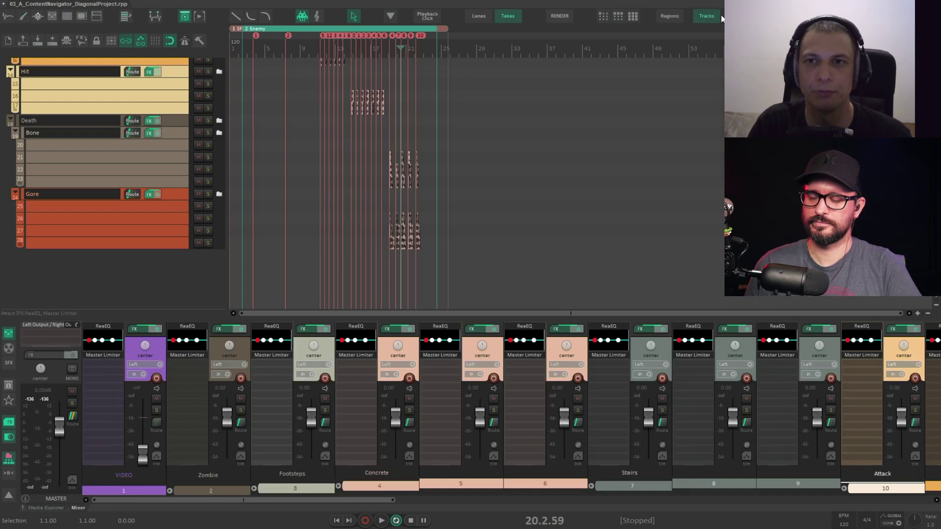
Review the track hierarchy in the Track Manager, and bring the project's first tracks and item groups into view.
{"action": "left_click", "coordinate": [706, 16]}
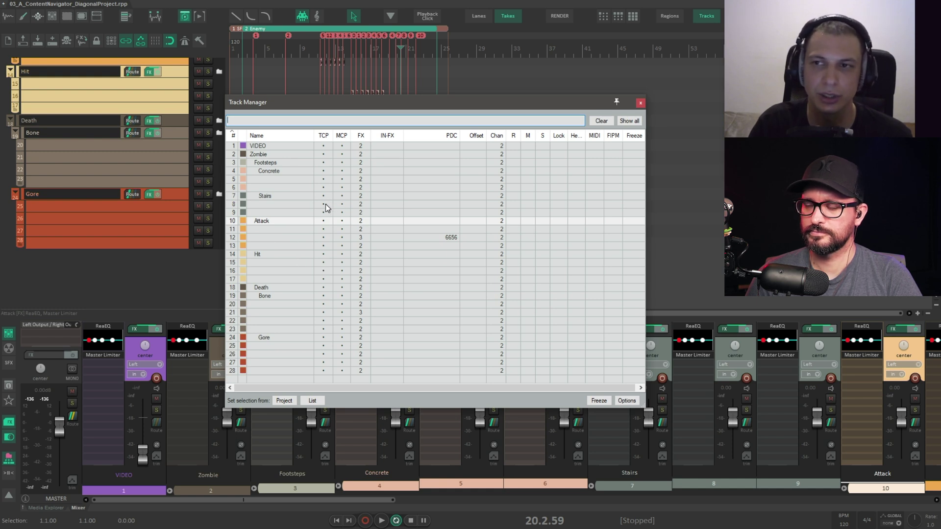
{"action": "left_click", "coordinate": [641, 105]}
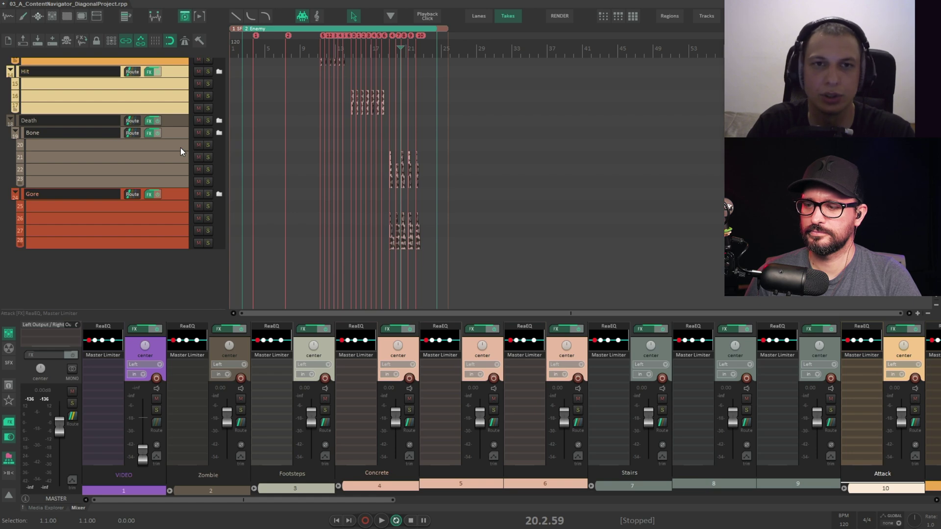
{"action": "scroll", "coordinate": [225, 101], "scroll_direction": "up", "scroll_amount": 5}
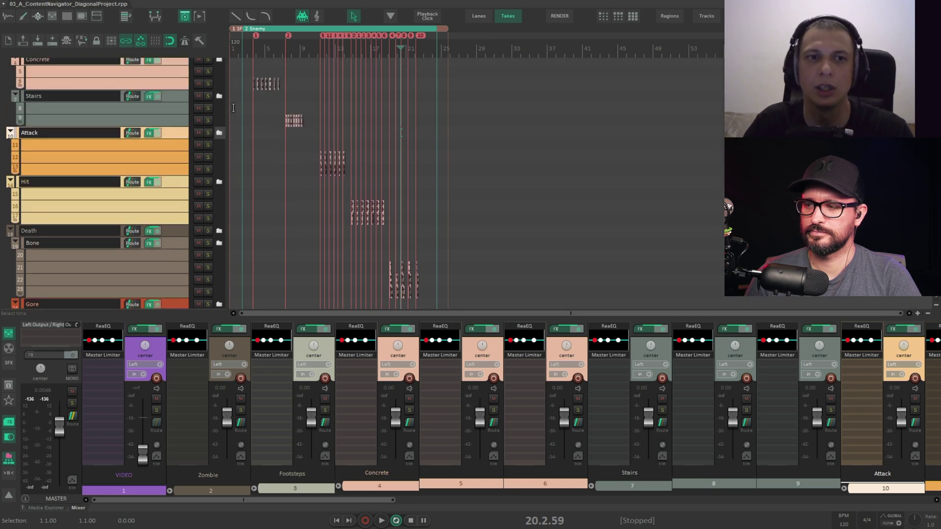
{"action": "left_click", "coordinate": [270, 164]}
{"action": "scroll", "coordinate": [277, 164], "scroll_direction": "up", "scroll_amount": 6}
{"action": "scroll", "coordinate": [277, 164], "scroll_direction": "up", "scroll_amount": 1}
{"action": "mouse_move", "coordinate": [481, 210]}
{"action": "left_mouse_down"}
{"action": "mouse_move", "coordinate": [374, 130]}
{"action": "mouse_move", "coordinate": [329, 112]}
{"action": "mouse_move", "coordinate": [432, 203]}
{"action": "left_mouse_up"}
{"action": "left_click_drag", "start_coordinate": [349, 164], "coordinate": [383, 182]}
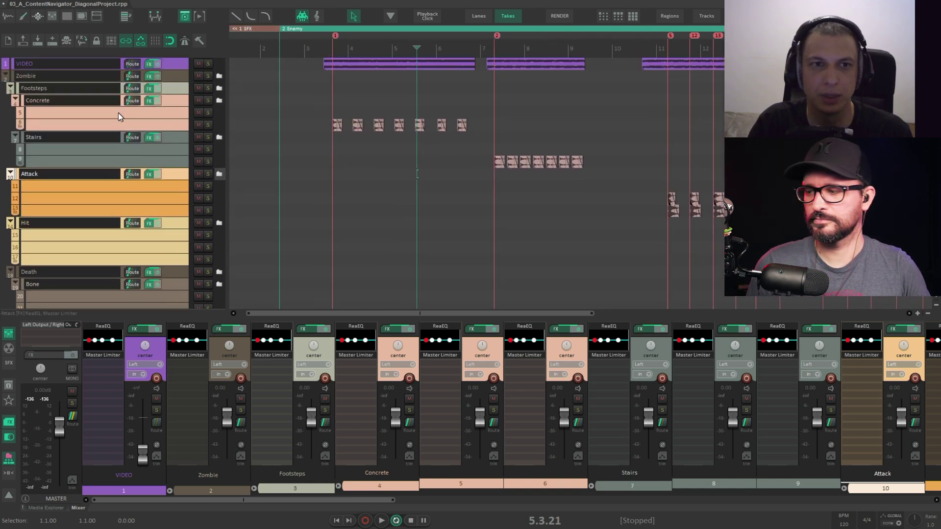
Select the second Concrete track and mark its row of footstep items, and clear the selection.
{"action": "left_click", "coordinate": [117, 115]}
{"action": "left_click", "coordinate": [121, 123]}
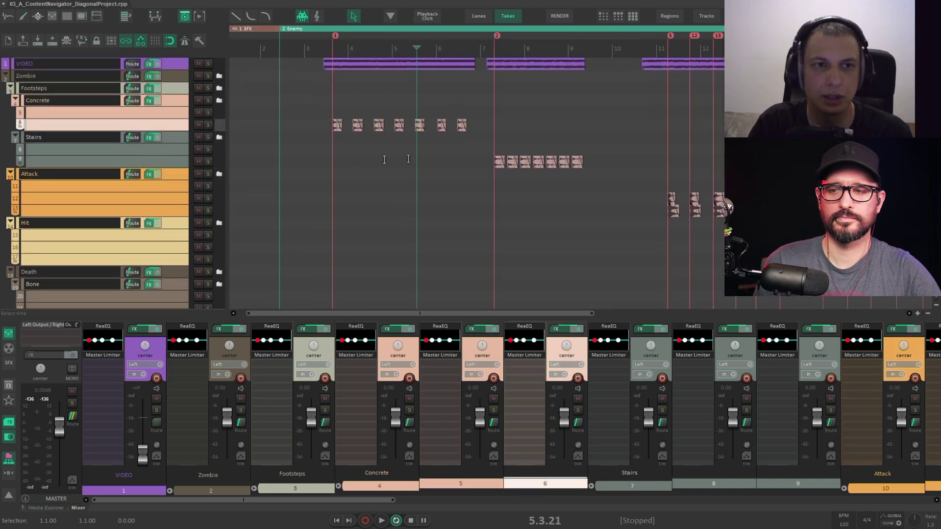
{"action": "left_click_drag", "start_coordinate": [310, 121], "coordinate": [476, 121]}
{"action": "key", "text": "Escape"}
Examine the diagonal arrangement of item groups from Concrete and Stairs down to Bone and Gore.
{"action": "left_click_drag", "start_coordinate": [526, 163], "coordinate": [384, 127]}
{"action": "left_click_drag", "start_coordinate": [451, 169], "coordinate": [300, 93]}
{"action": "left_click_drag", "start_coordinate": [515, 142], "coordinate": [351, 118]}
{"action": "left_click_drag", "start_coordinate": [471, 180], "coordinate": [331, 105]}
{"action": "left_click_drag", "start_coordinate": [370, 171], "coordinate": [482, 221]}
{"action": "left_click_drag", "start_coordinate": [335, 171], "coordinate": [527, 172]}
{"action": "scroll", "coordinate": [304, 121], "scroll_direction": "up", "scroll_amount": 3}
{"action": "scroll", "coordinate": [305, 120], "scroll_direction": "up", "scroll_amount": 3}
{"action": "scroll", "coordinate": [308, 124], "scroll_direction": "down", "scroll_amount": 6}
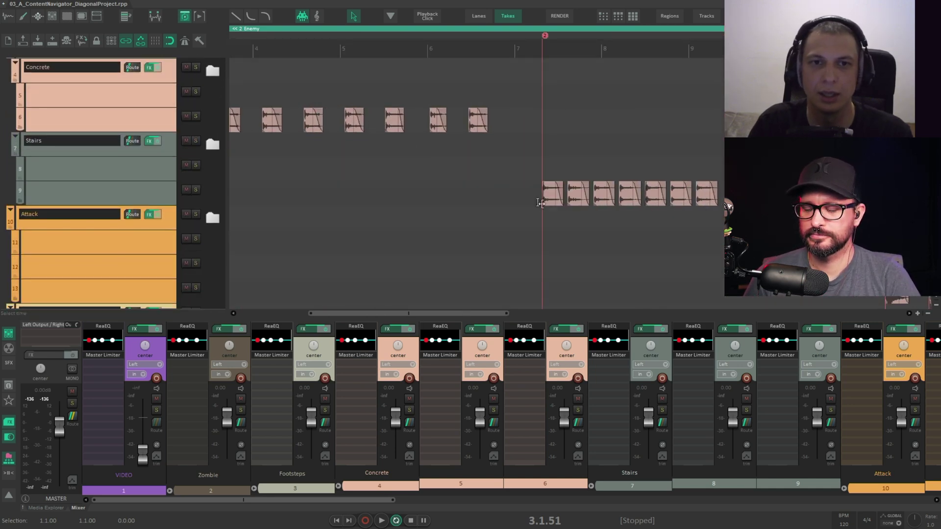
{"action": "scroll", "coordinate": [621, 186], "scroll_direction": "down", "scroll_amount": 3}
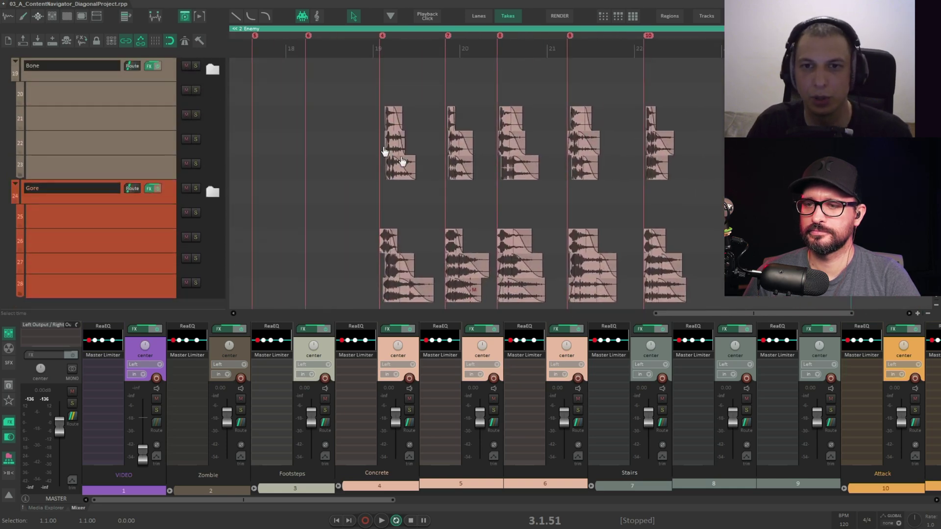
{"action": "scroll", "coordinate": [436, 181], "scroll_direction": "up", "scroll_amount": 4}
{"action": "scroll", "coordinate": [472, 231], "scroll_direction": "up", "scroll_amount": 4}
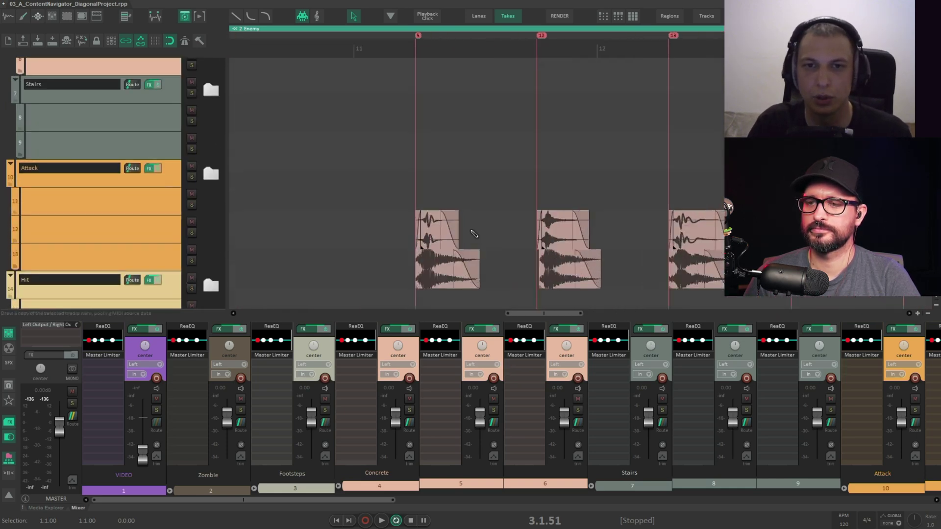
Use the Navigator overview to shift the arrangement back to the Stairs and Attack items, and hide the overview.
{"action": "left_click", "coordinate": [472, 228]}
{"action": "key", "text": "n"}
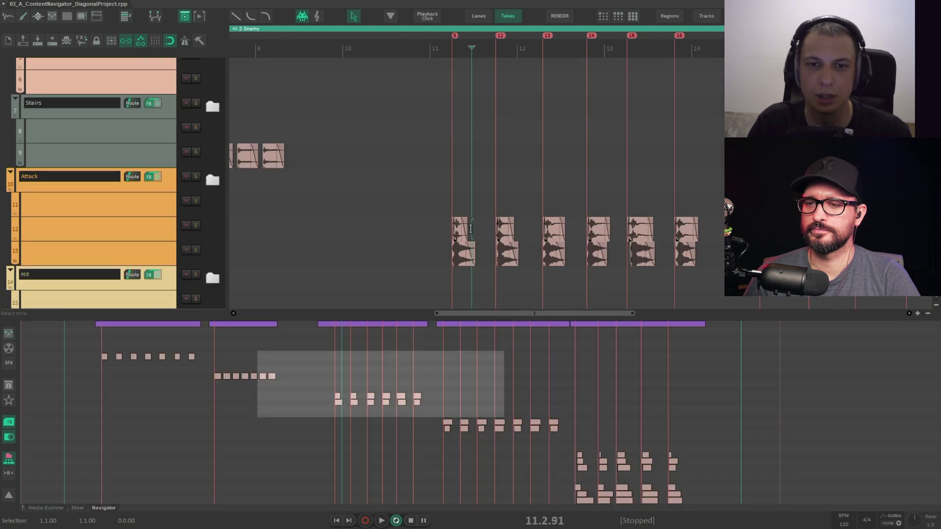
{"action": "left_click_drag", "start_coordinate": [424, 408], "coordinate": [380, 409]}
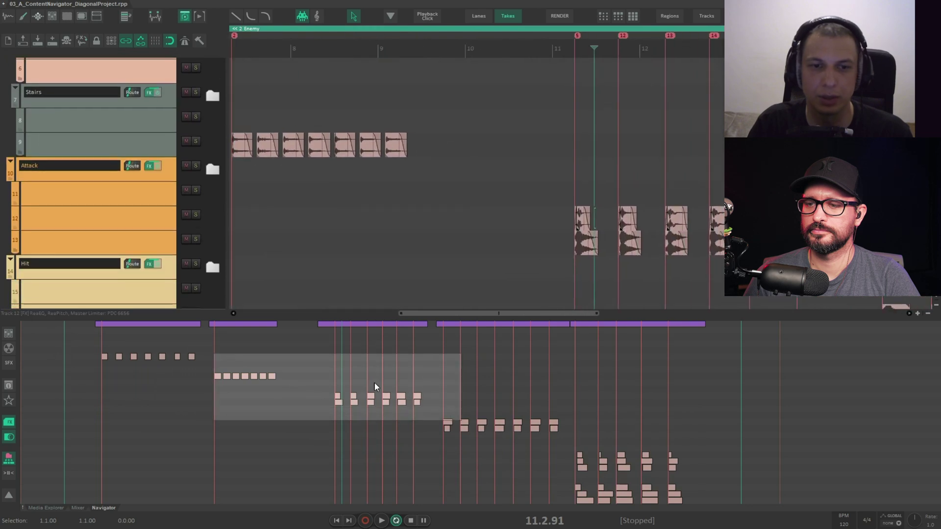
{"action": "key", "text": "n"}
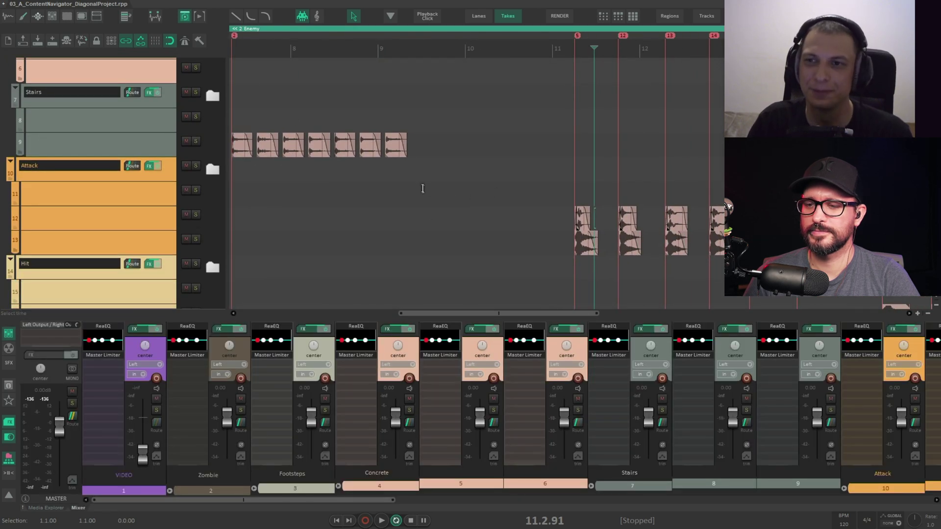
Open the RenderBlocks Content Navigator with the project's track folder tree.
{"action": "key", "text": "n"}
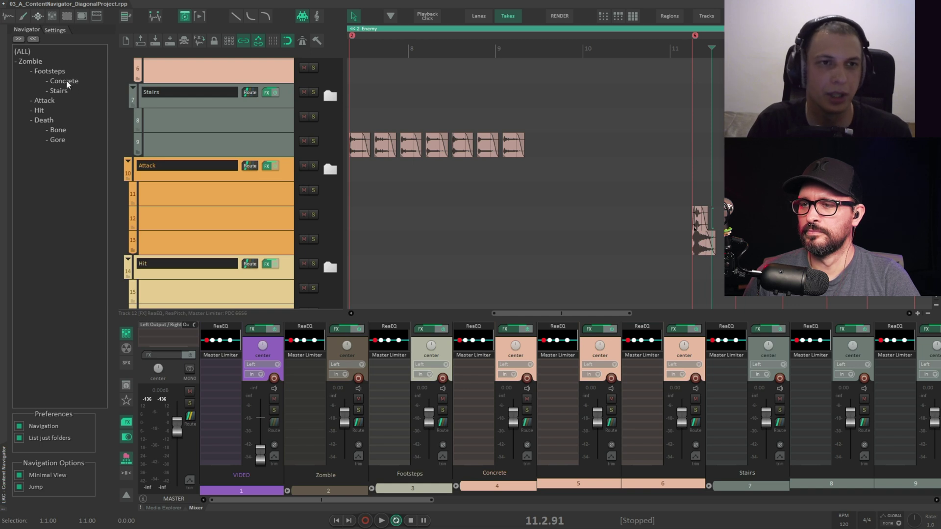
Isolate the Footsteps folder, then its Concrete and Stairs subfolders from the Content Navigator, and audition their footsteps.
{"action": "left_click", "coordinate": [42, 72]}
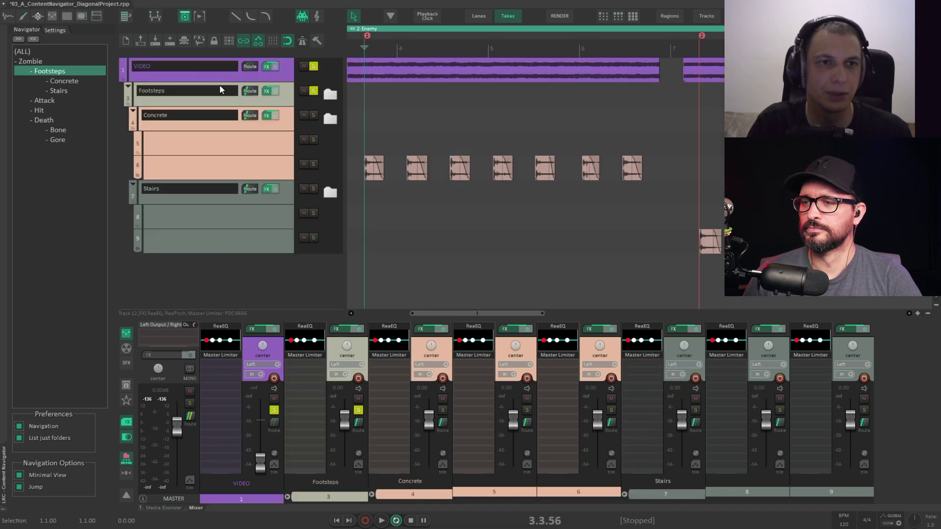
{"action": "left_click", "coordinate": [74, 82]}
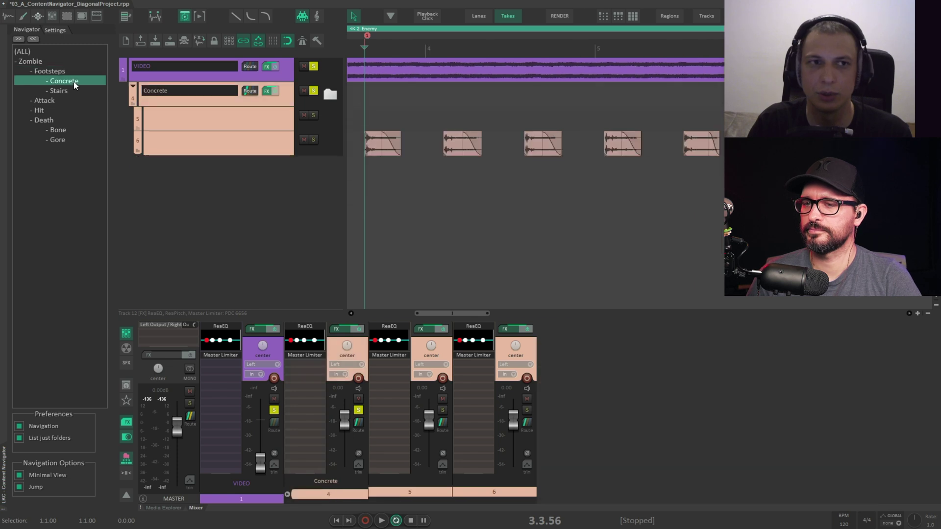
{"action": "key", "text": "space"}
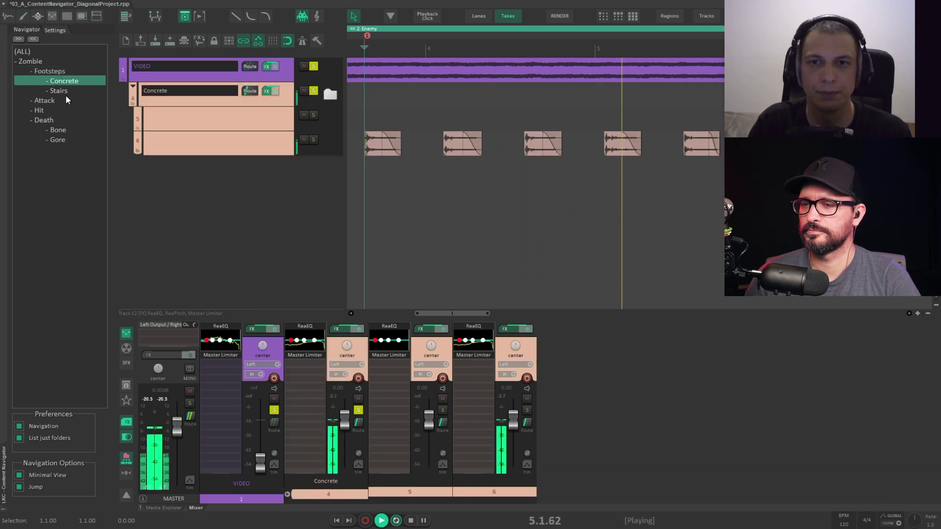
{"action": "left_click", "coordinate": [62, 94]}
{"action": "key", "text": "space"}
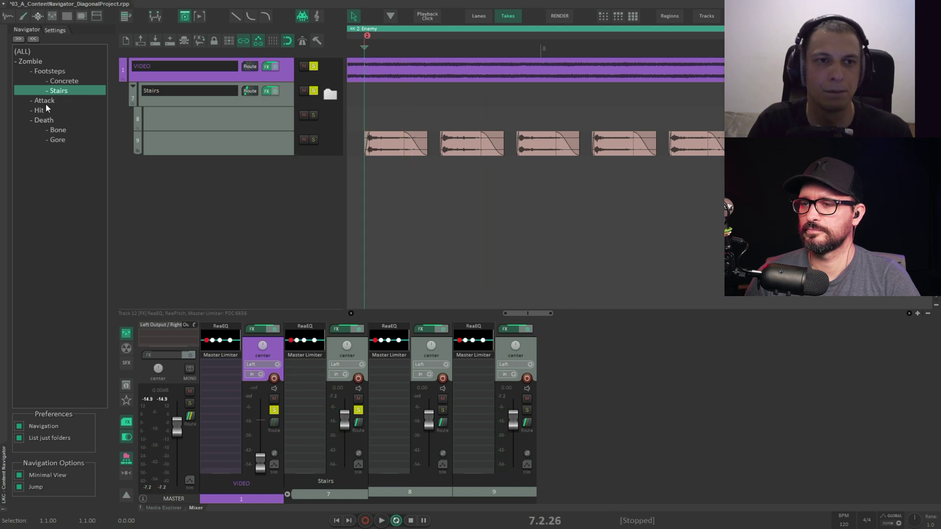
Isolate the Attack folder from the Content Navigator and audition its items.
{"action": "left_click", "coordinate": [46, 104]}
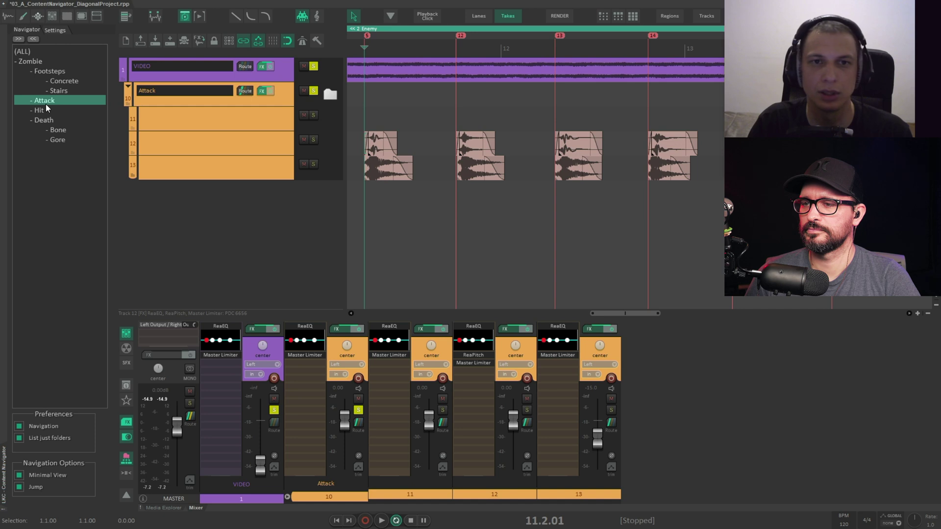
{"action": "key", "text": "space"}
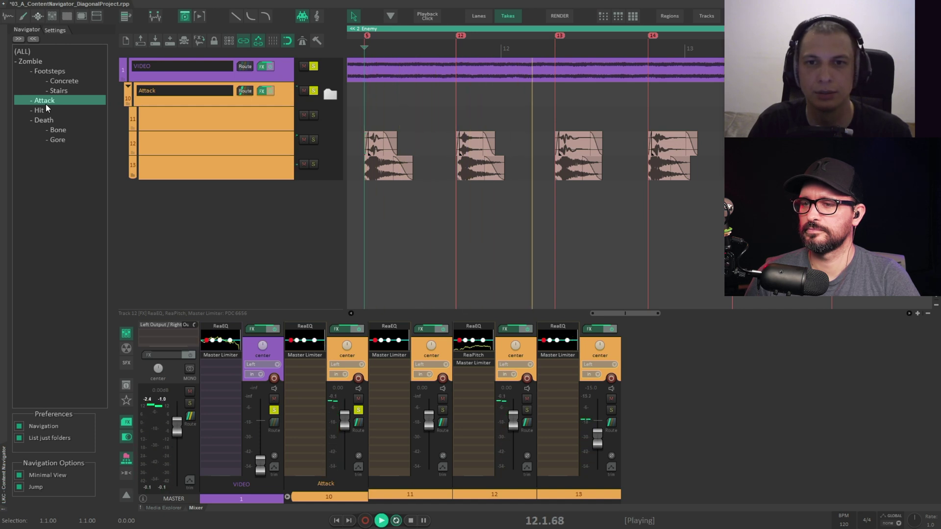
{"action": "key", "text": "space"}
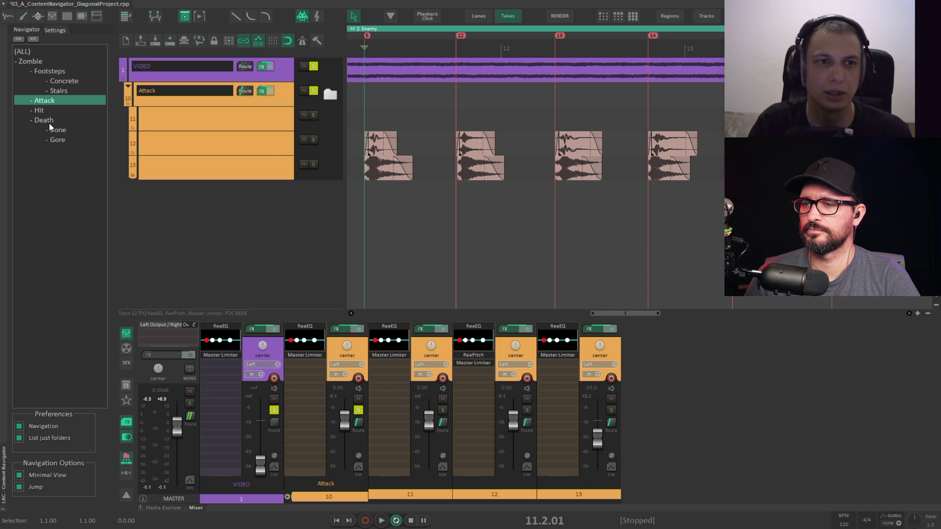
Isolate the Death folder, inspect its Bone and Gore child tracks, and audition the layers together.
{"action": "left_click", "coordinate": [44, 120]}
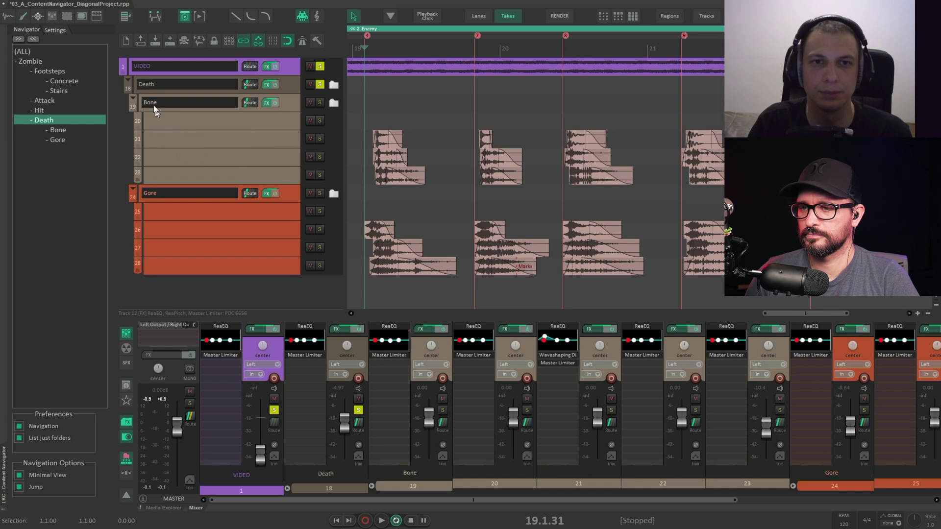
{"action": "left_click", "coordinate": [145, 84]}
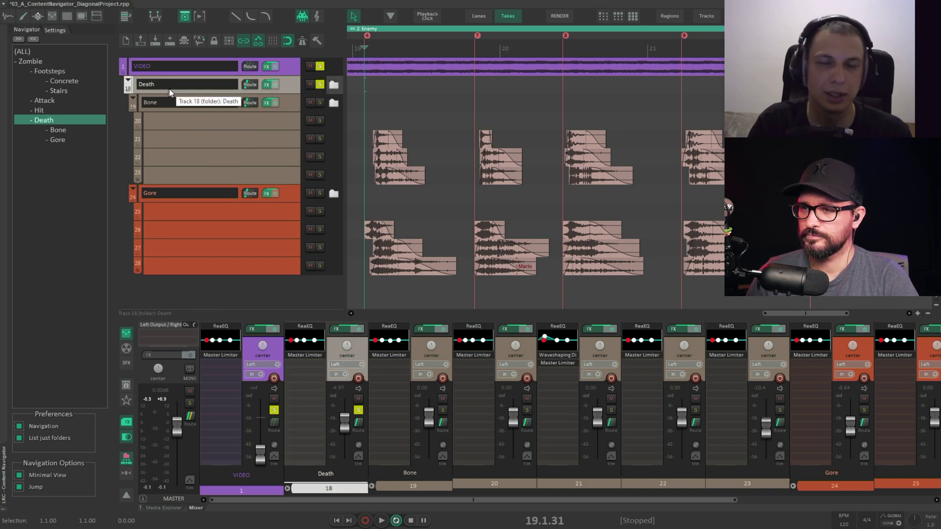
{"action": "left_click", "coordinate": [173, 120]}
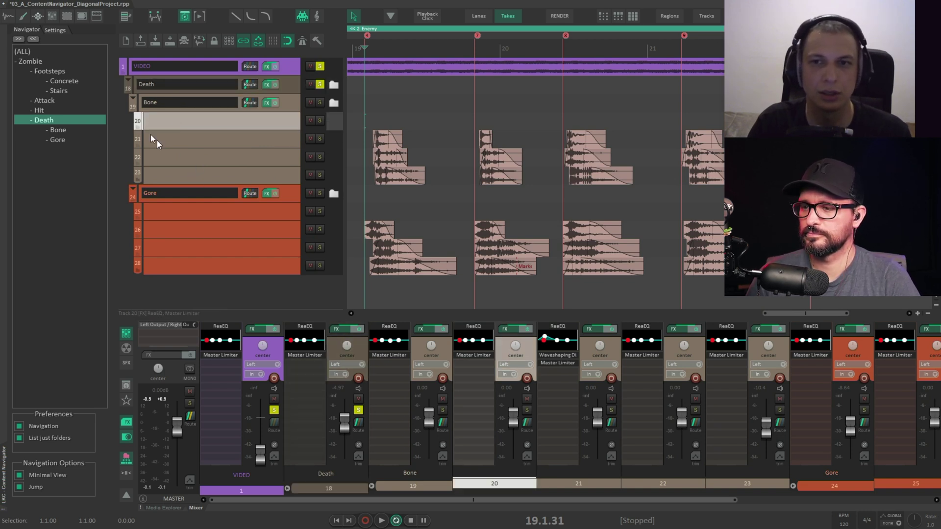
{"action": "left_click", "coordinate": [156, 109]}
{"action": "left_click", "coordinate": [179, 191]}
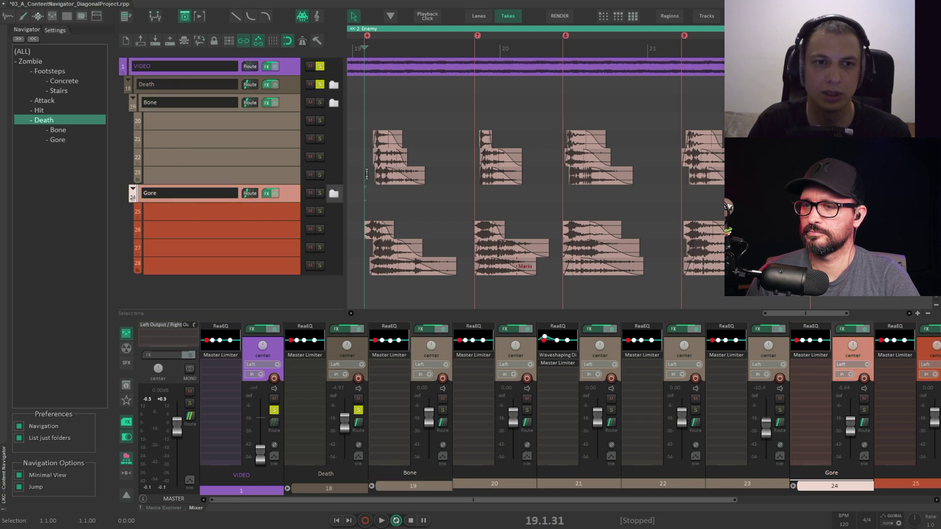
{"action": "key", "text": "space"}
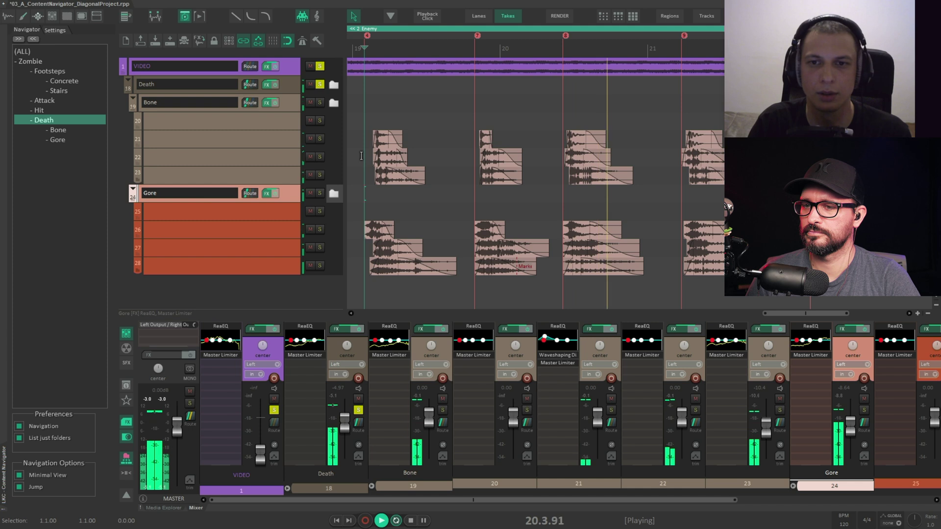
{"action": "key", "text": "space"}
Isolate the Bone and Gore subfolders of Death one after the other and audition each layer alone.
{"action": "left_click", "coordinate": [57, 131]}
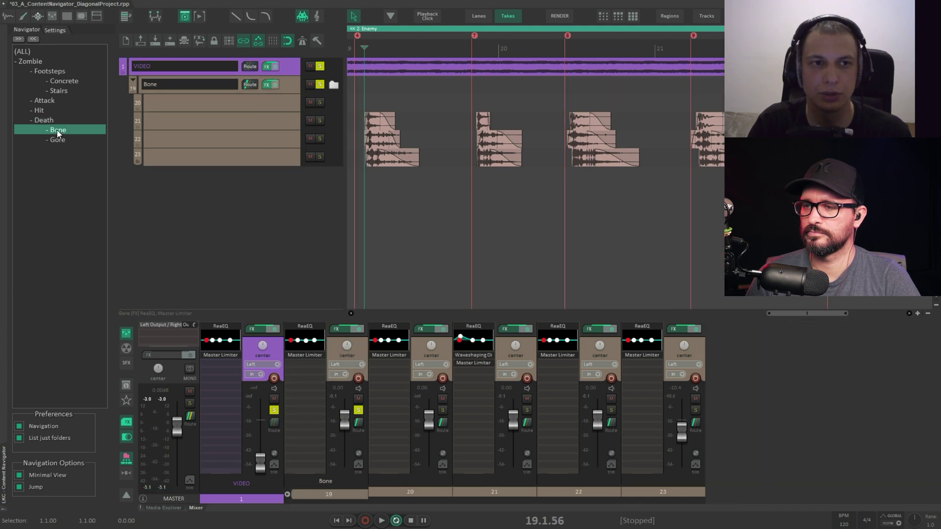
{"action": "key", "text": "space"}
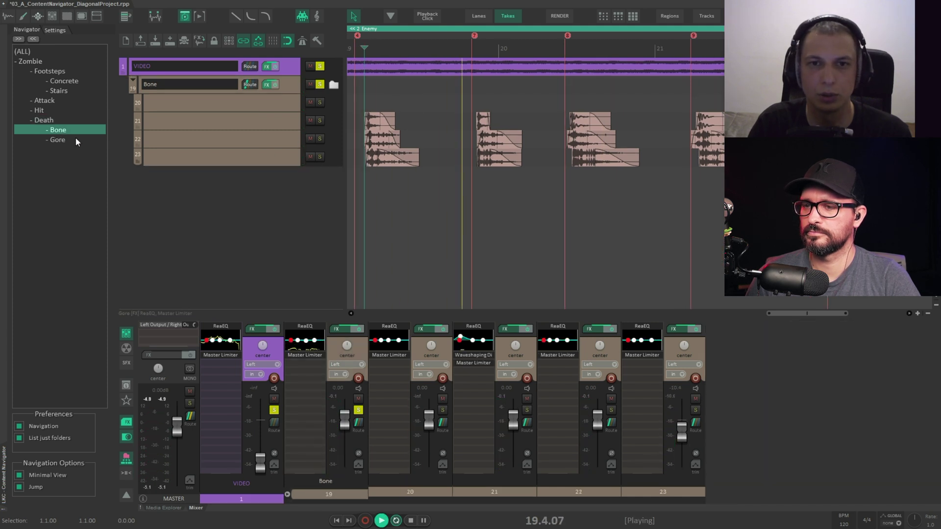
{"action": "key", "text": "space"}
{"action": "left_click", "coordinate": [63, 141]}
{"action": "key", "text": "space"}
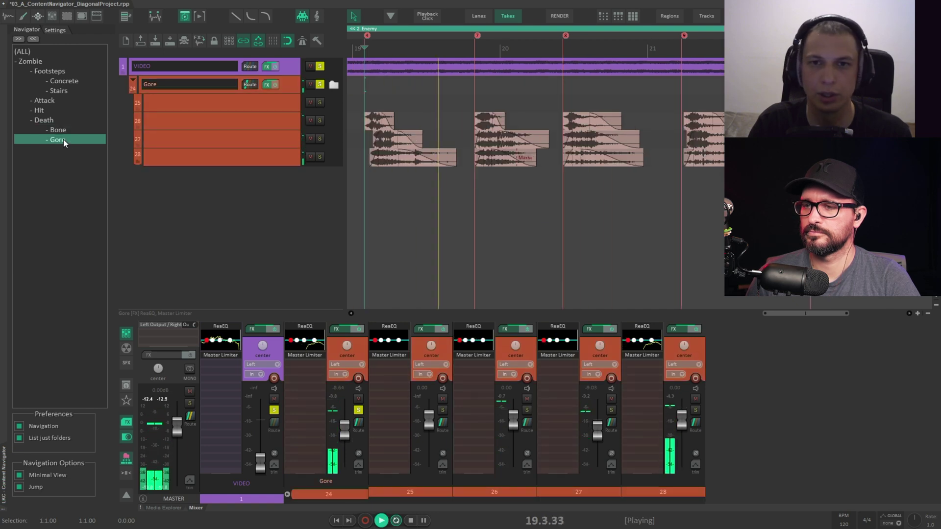
{"action": "key", "text": "space"}
Return to the parent Death folder and play the Bone and Gore layers combined.
{"action": "left_click", "coordinate": [43, 121]}
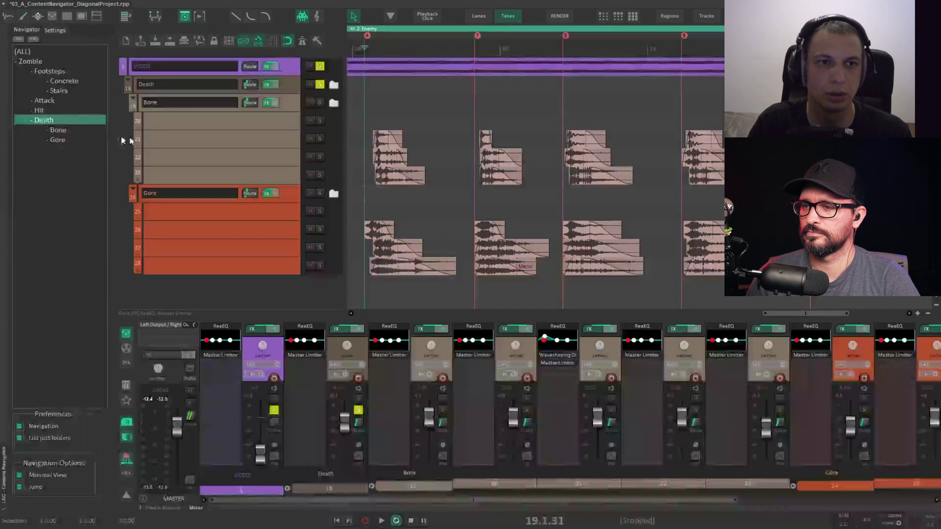
{"action": "key", "text": "space"}
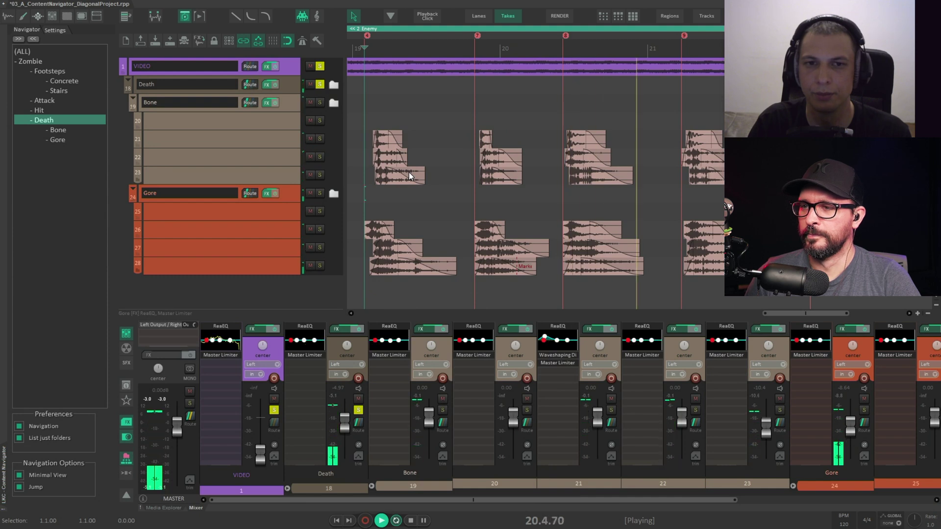
{"action": "key", "text": "space"}
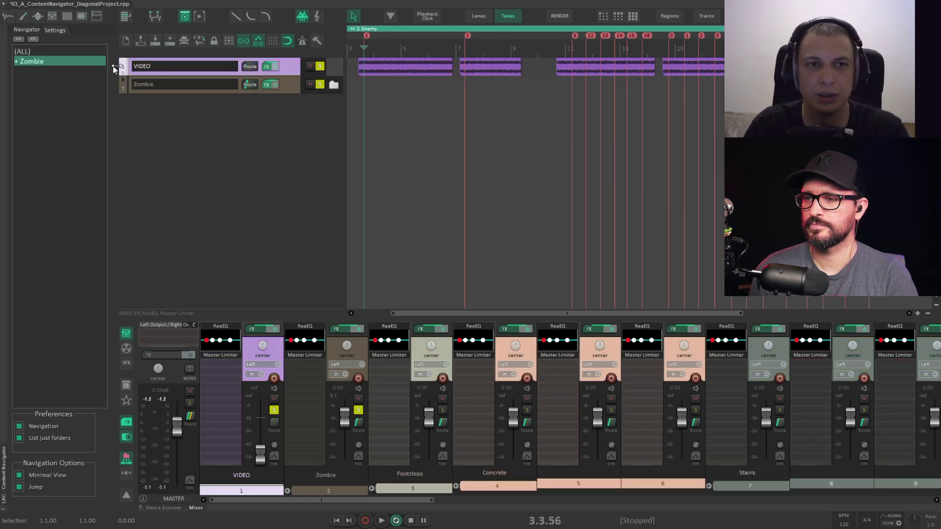
Play the Concrete footsteps and the Stairs footsteps against their matching sections of the video.
{"action": "left_click", "coordinate": [46, 81]}
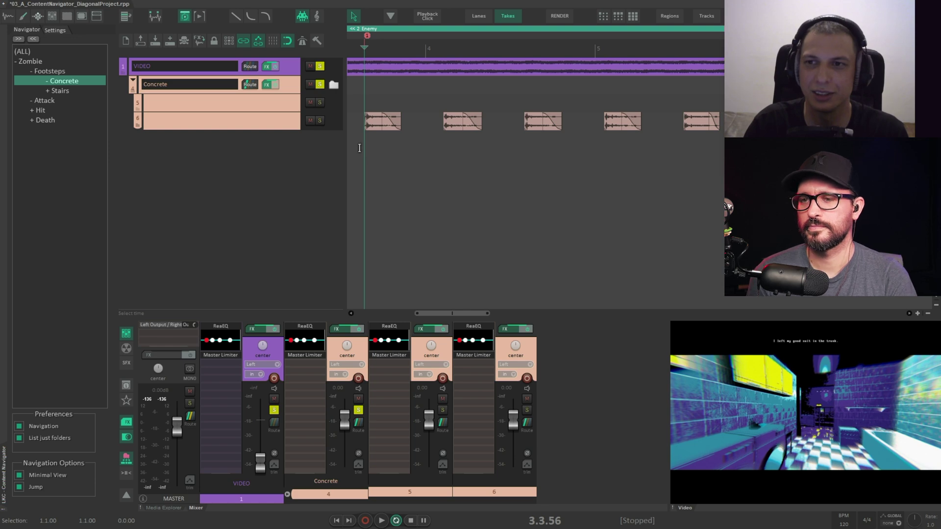
{"action": "key", "text": "space"}
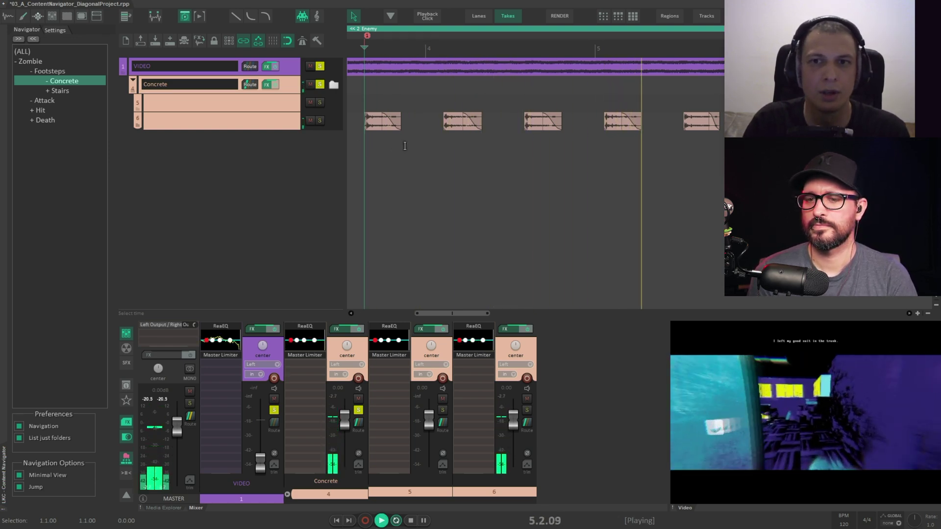
{"action": "key", "text": "space"}
{"action": "left_click", "coordinate": [60, 92]}
{"action": "key", "text": "space"}
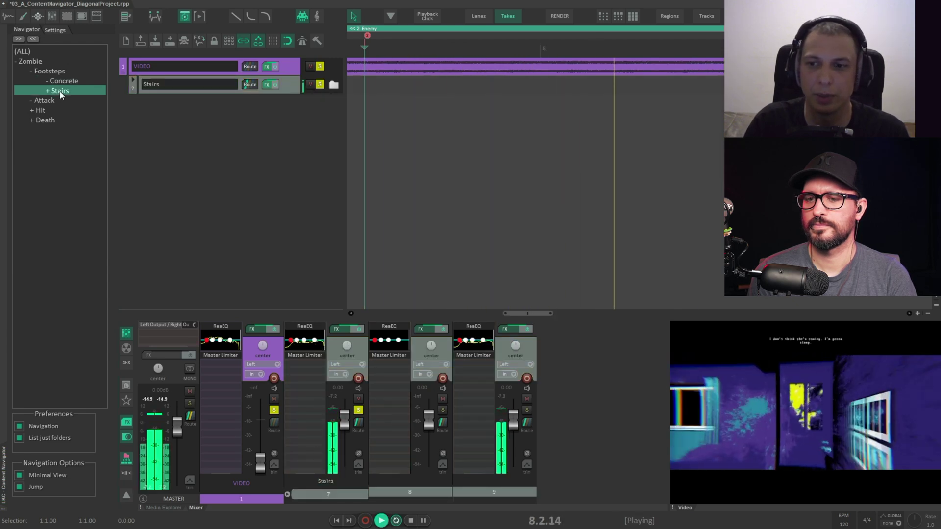
{"action": "key", "text": "space"}
Enlarge the height of the visible tracks and play the collapsed Stairs folder against the video.
{"action": "left_click", "coordinate": [60, 91]}
{"action": "key", "text": "q"}
{"action": "left_click", "coordinate": [473, 181]}
{"action": "left_click", "coordinate": [470, 181]}
{"action": "left_click", "coordinate": [69, 90]}
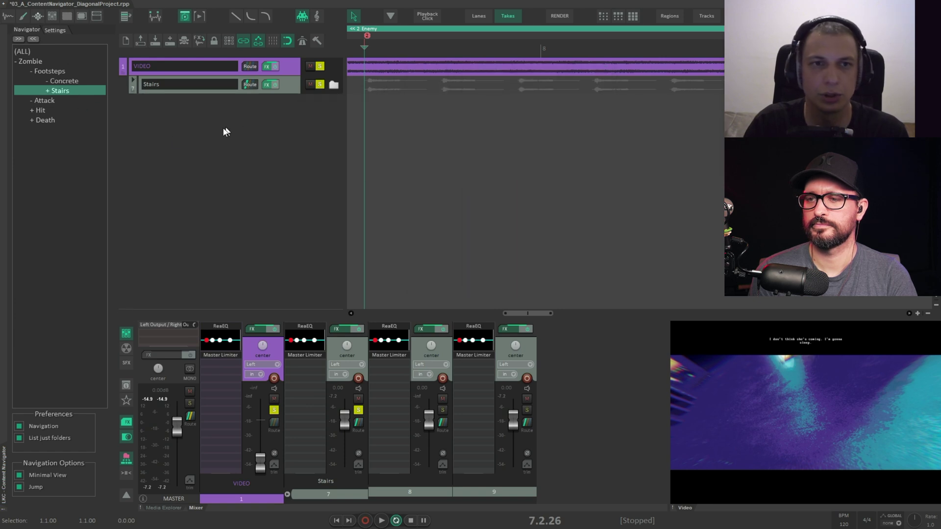
{"action": "scroll", "coordinate": [224, 133], "scroll_direction": "up", "scroll_amount": 6}
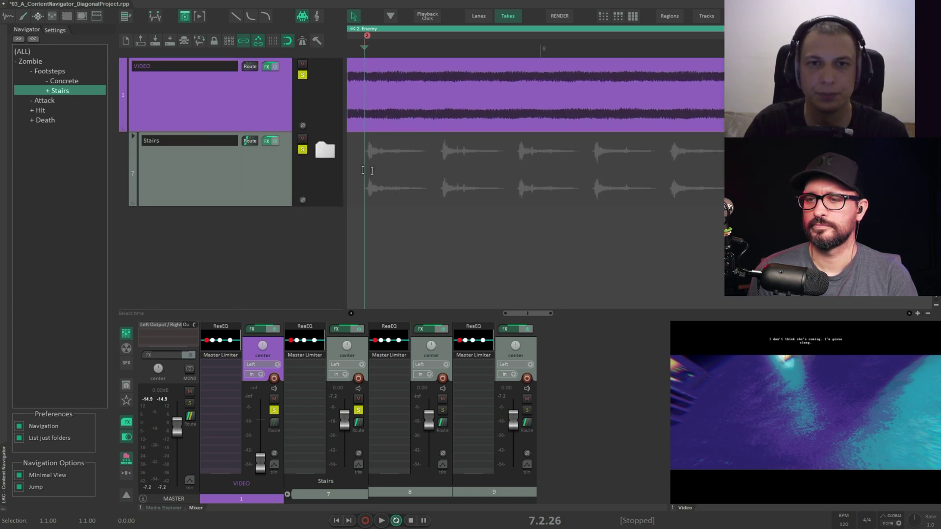
{"action": "key", "text": "space"}
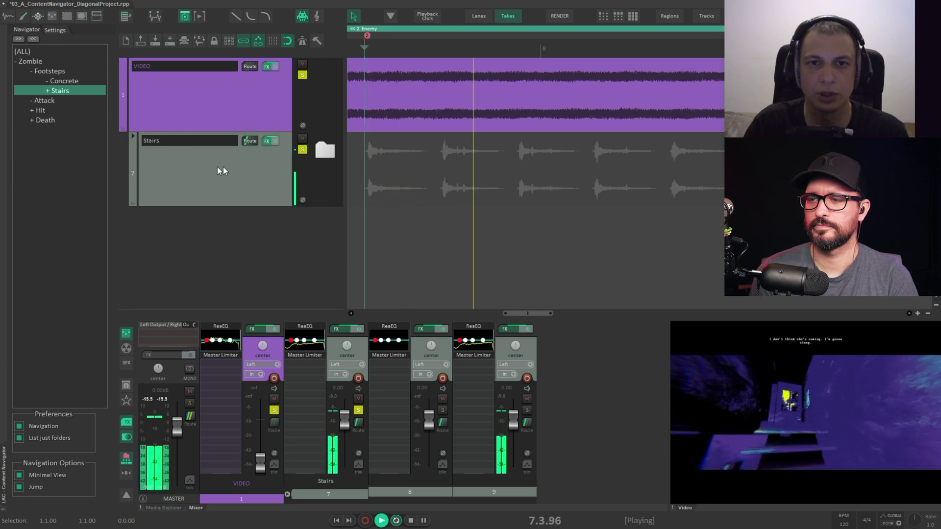
Expand the Stairs folder from the Content Navigator and play its items against the video.
{"action": "left_click", "coordinate": [65, 91]}
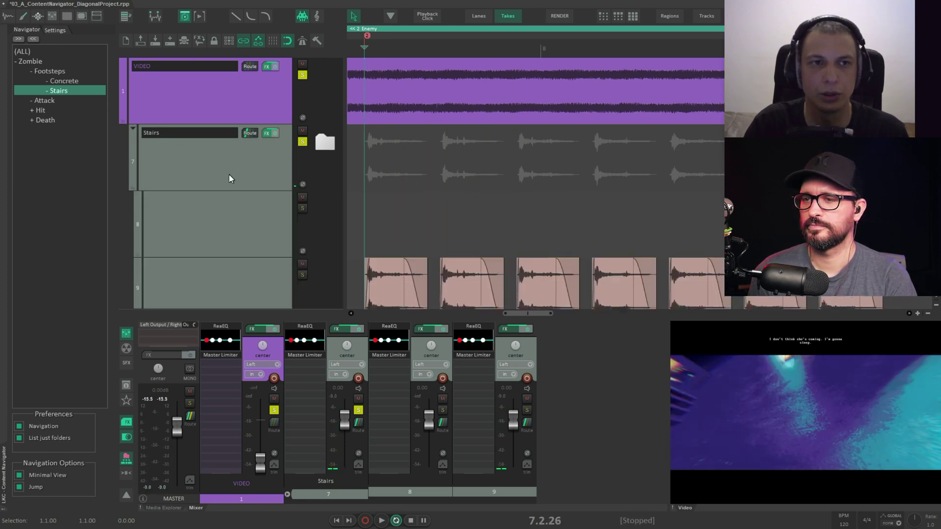
{"action": "key", "text": "space"}
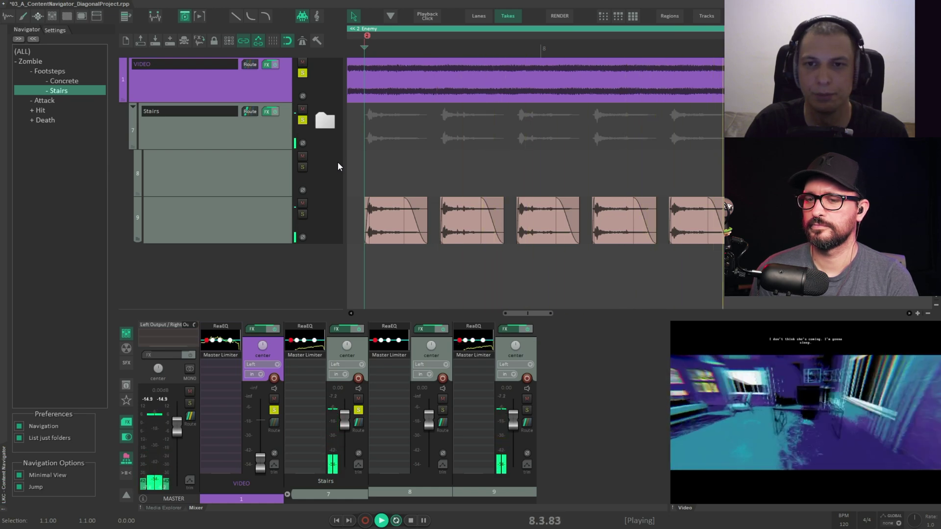
{"action": "key", "text": "space"}
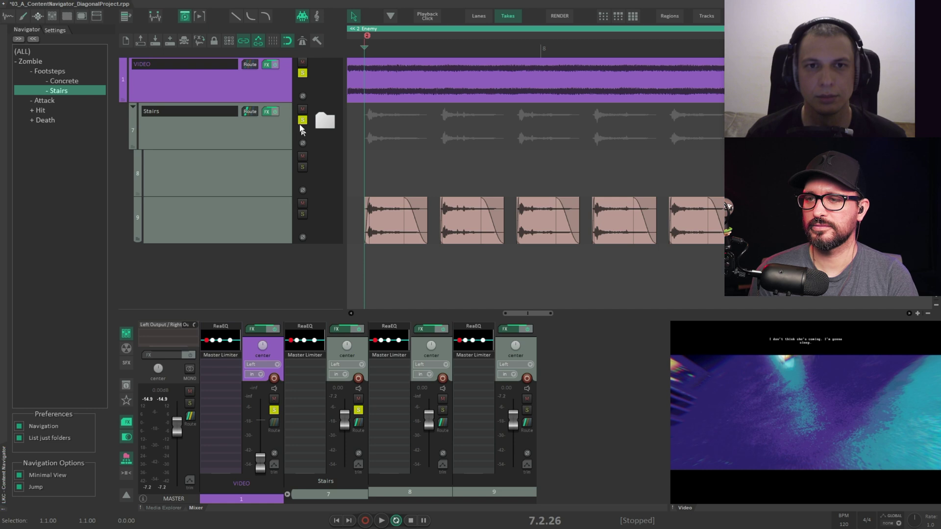
Show all project tracks and insert a new track below the VIDEO track.
{"action": "left_click", "coordinate": [157, 81]}
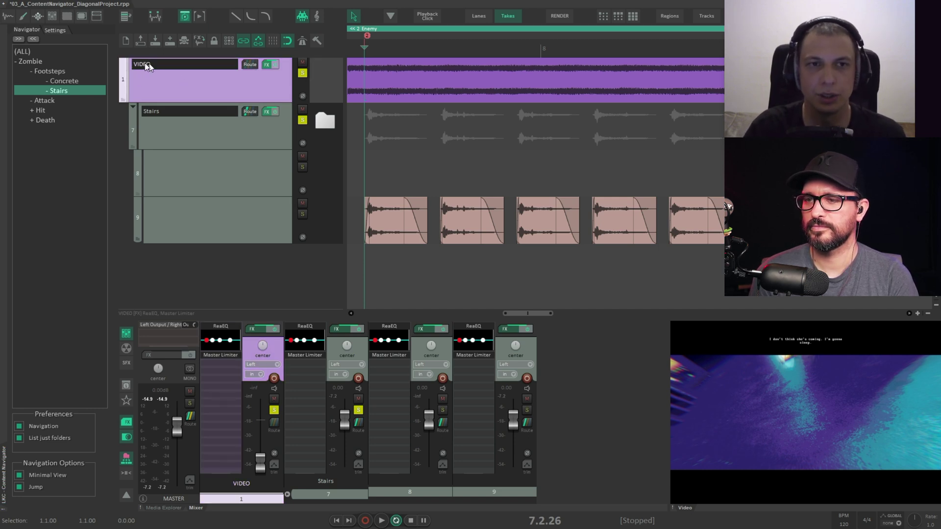
{"action": "left_click", "coordinate": [48, 51]}
{"action": "left_click", "coordinate": [166, 82]}
{"action": "key", "text": "ctrl+t"}
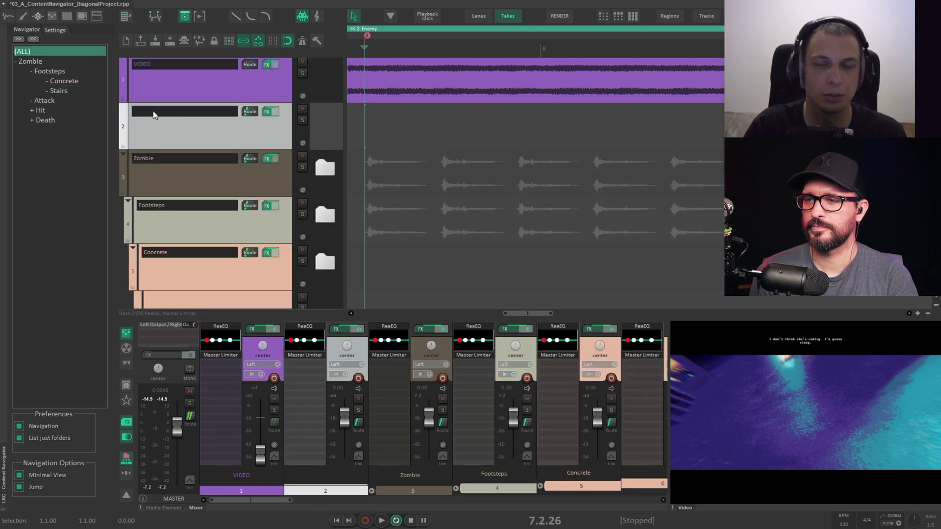
Name the new track below VIDEO **NOTES.
{"action": "left_click", "coordinate": [186, 77]}
{"action": "left_click", "coordinate": [196, 113]}
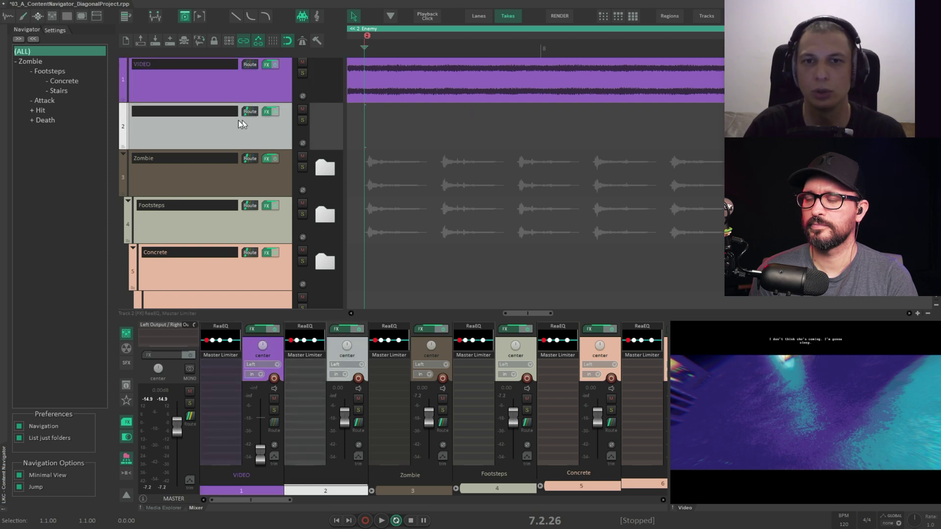
{"action": "double_click", "coordinate": [164, 114]}
{"action": "type", "text": "**"}
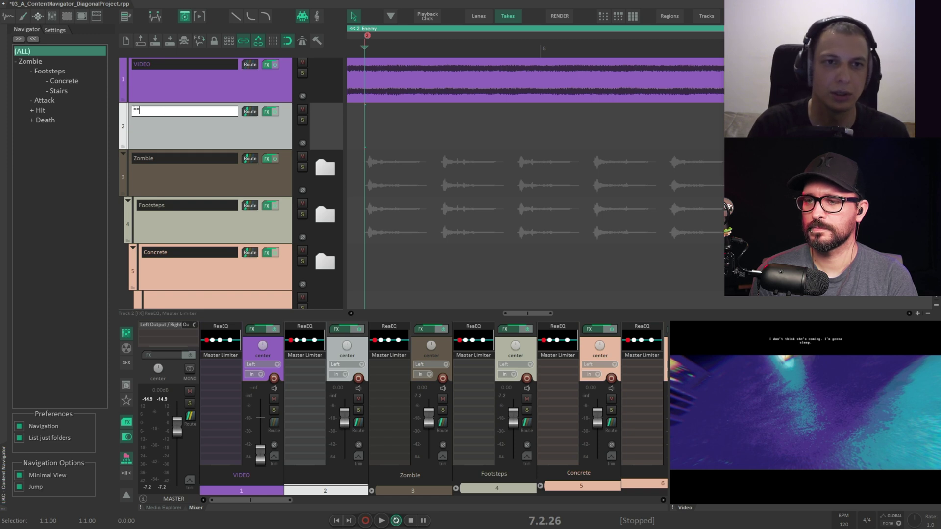
{"action": "type", "text": "NOTE"}
{"action": "key", "text": "Return"}
Draw four blank MIDI items on the **NOTES track, one near the Concrete footsteps and three over the Stairs footsteps.
{"action": "left_click_drag", "start_coordinate": [411, 128], "coordinate": [525, 130]}
{"action": "left_click_drag", "start_coordinate": [566, 128], "coordinate": [722, 128]}
{"action": "left_click", "coordinate": [539, 135]}
{"action": "scroll", "coordinate": [573, 129], "scroll_direction": "down", "scroll_amount": 4}
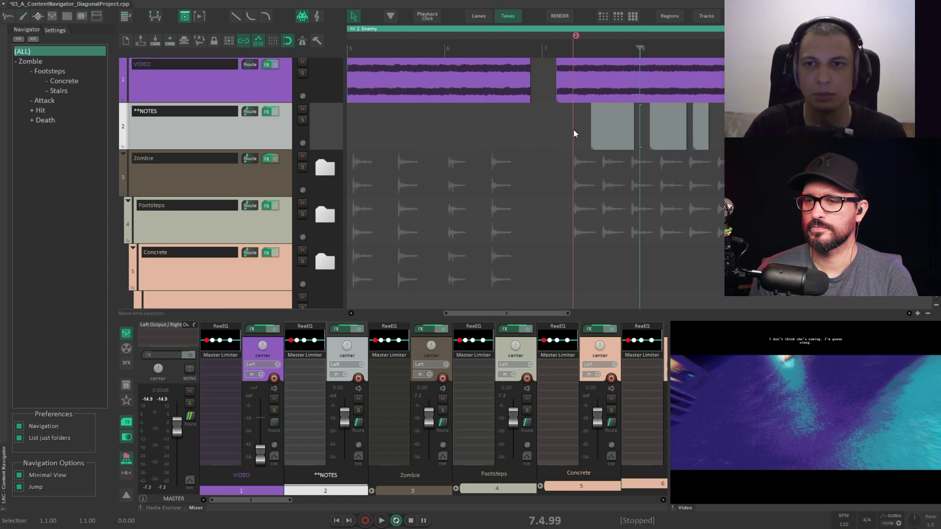
{"action": "left_click_drag", "start_coordinate": [403, 130], "coordinate": [467, 124]}
{"action": "left_click_drag", "start_coordinate": [573, 153], "coordinate": [507, 154]}
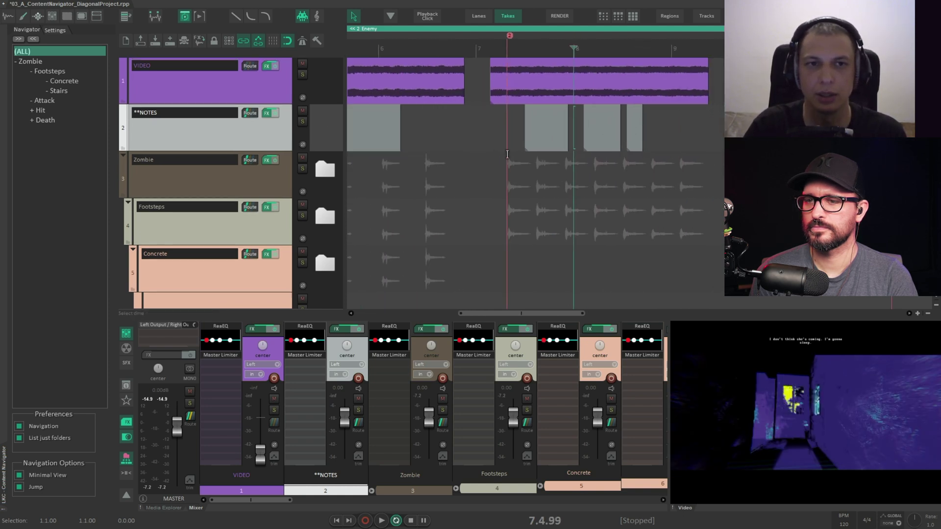
Close and reopen the Content Navigator to reload it with the **NOTES track in the project.
{"action": "left_click", "coordinate": [126, 17]}
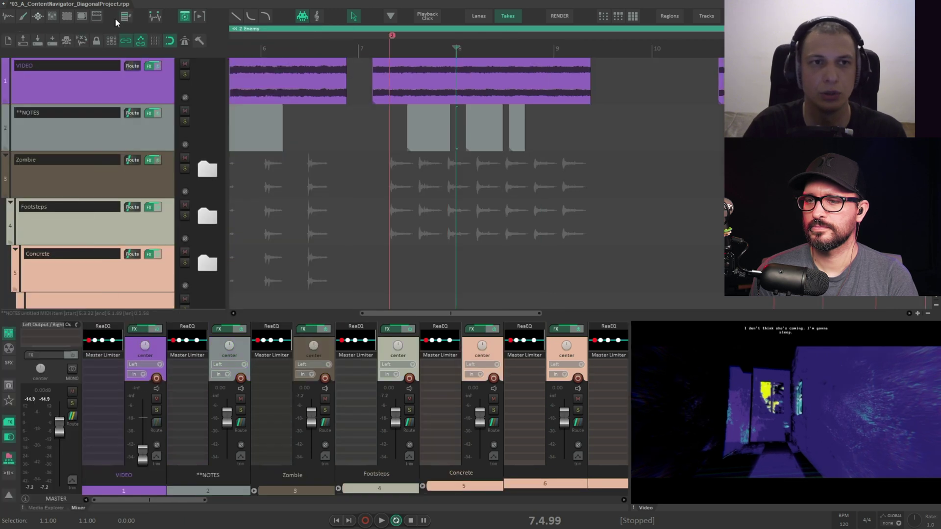
{"action": "left_click", "coordinate": [125, 17]}
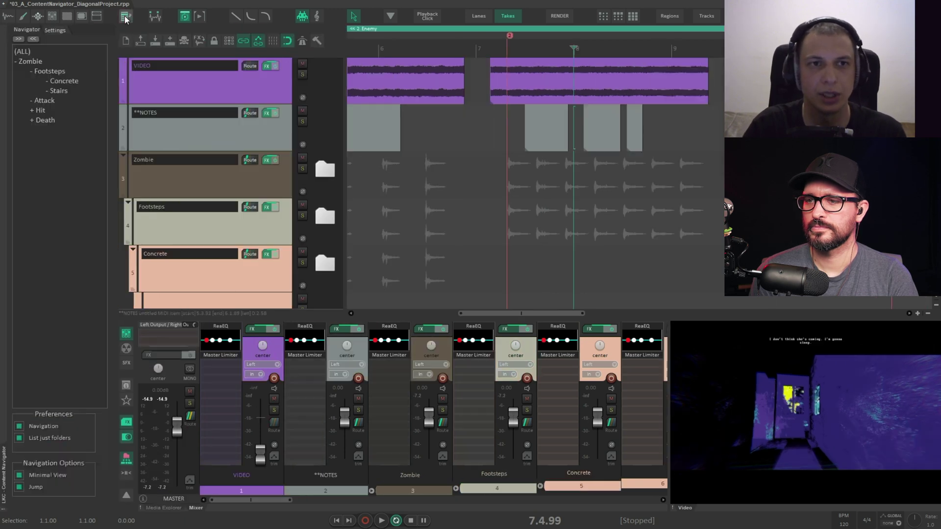
Isolate the Concrete, Stairs and Attack folders in turn to check the **NOTES track alongside each.
{"action": "left_click", "coordinate": [62, 82]}
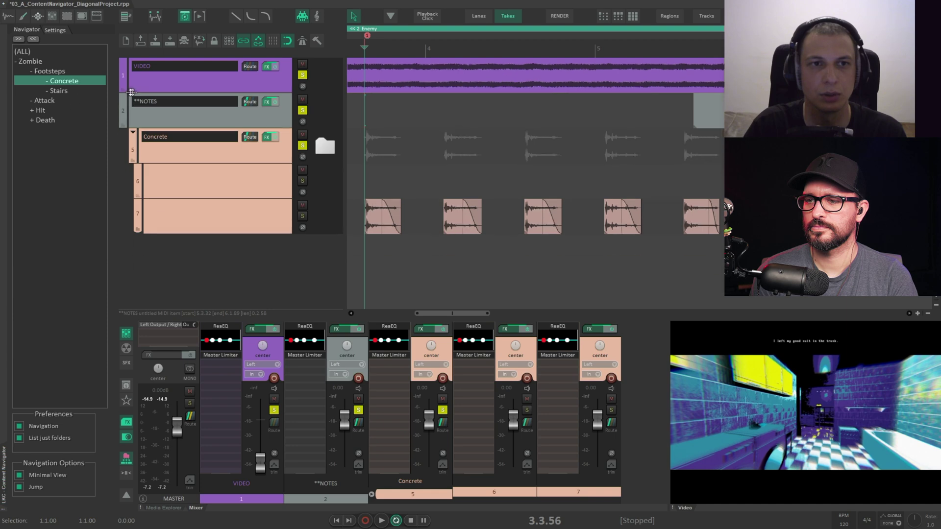
{"action": "left_click", "coordinate": [56, 92]}
{"action": "left_click", "coordinate": [61, 82]}
{"action": "left_click", "coordinate": [62, 91]}
{"action": "left_click", "coordinate": [46, 102]}
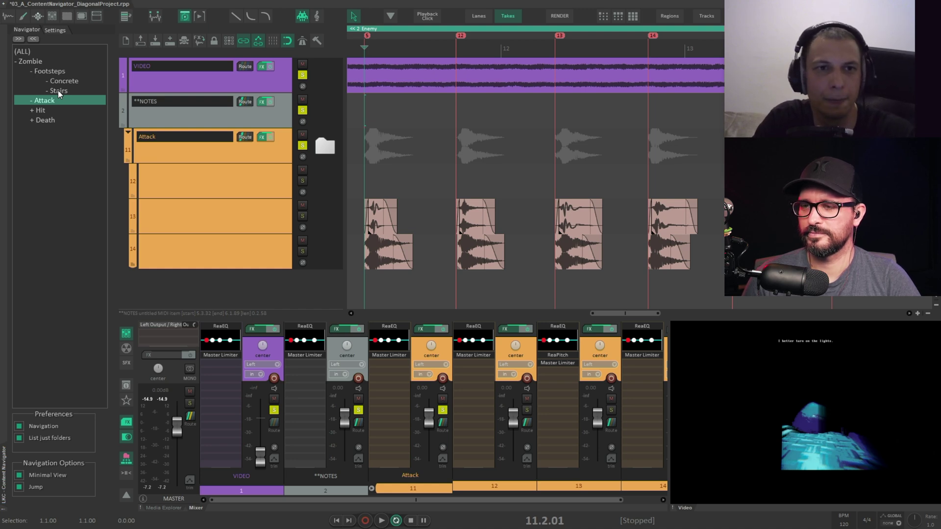
{"action": "left_click", "coordinate": [58, 90]}
Isolate the Bone folder under Death and enlarge the track heights.
{"action": "left_click", "coordinate": [52, 129]}
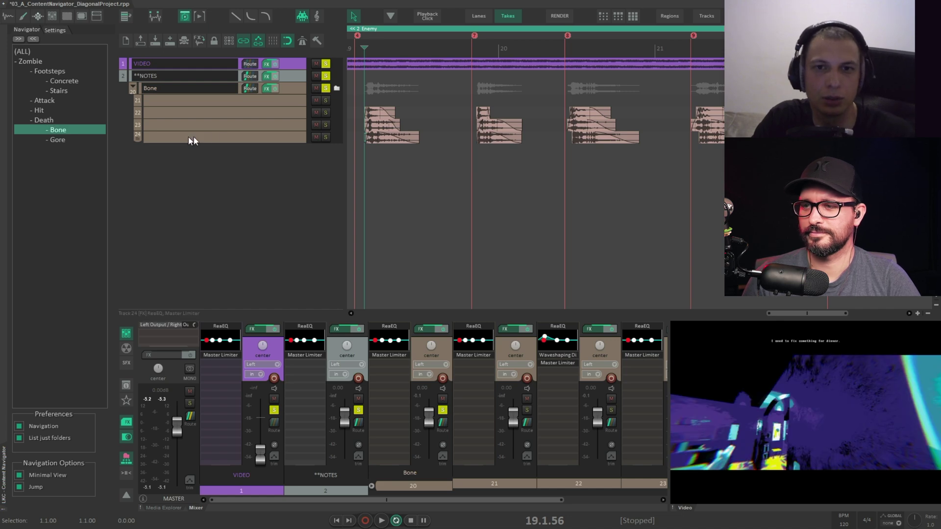
{"action": "scroll", "coordinate": [191, 144], "scroll_direction": "up", "scroll_amount": 4}
{"action": "scroll", "coordinate": [194, 146], "scroll_direction": "up", "scroll_amount": 3}
{"action": "scroll", "coordinate": [287, 160], "scroll_direction": "down", "scroll_amount": 2}
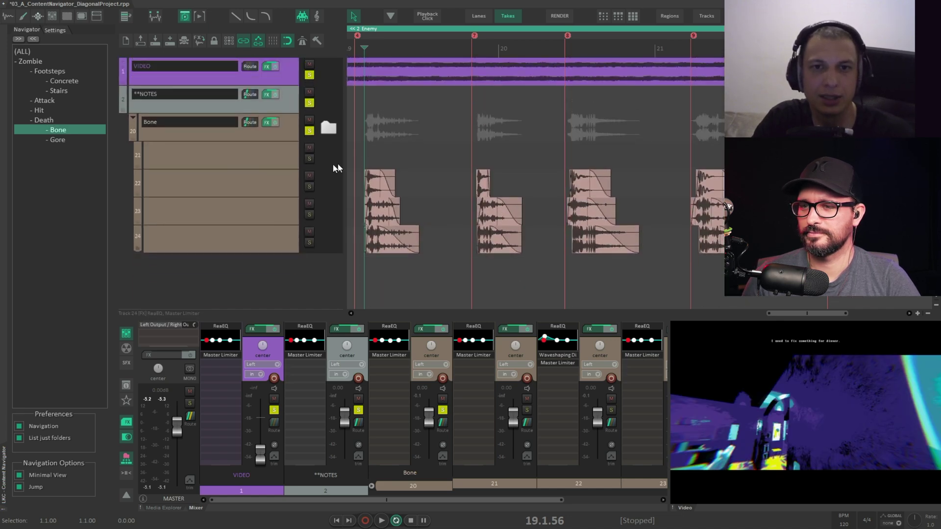
Switch back and forth between the Gore and Bone folders, then play and stop the isolated Bone sounds.
{"action": "left_click", "coordinate": [61, 140]}
{"action": "left_click", "coordinate": [59, 131]}
{"action": "left_click", "coordinate": [62, 138]}
{"action": "left_click", "coordinate": [61, 132]}
{"action": "left_click", "coordinate": [61, 132]}
{"action": "left_click", "coordinate": [60, 131]}
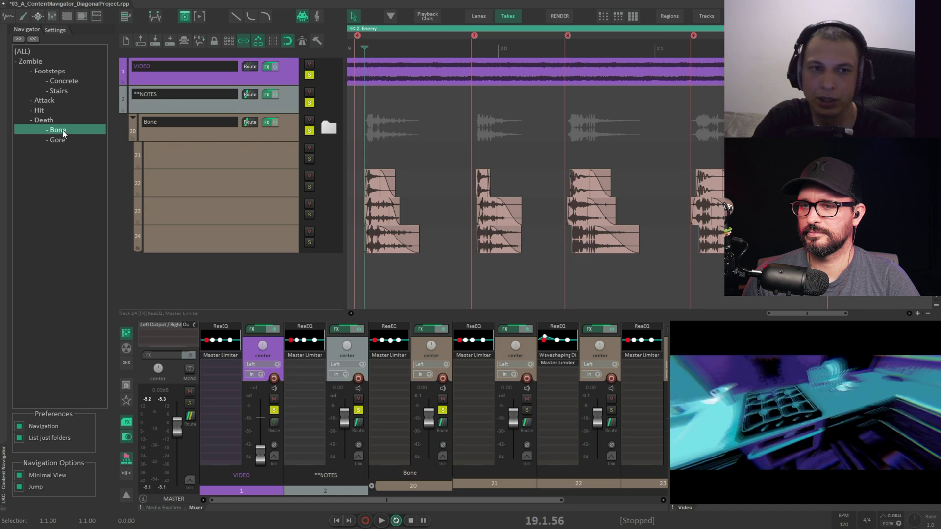
{"action": "key", "text": "space"}
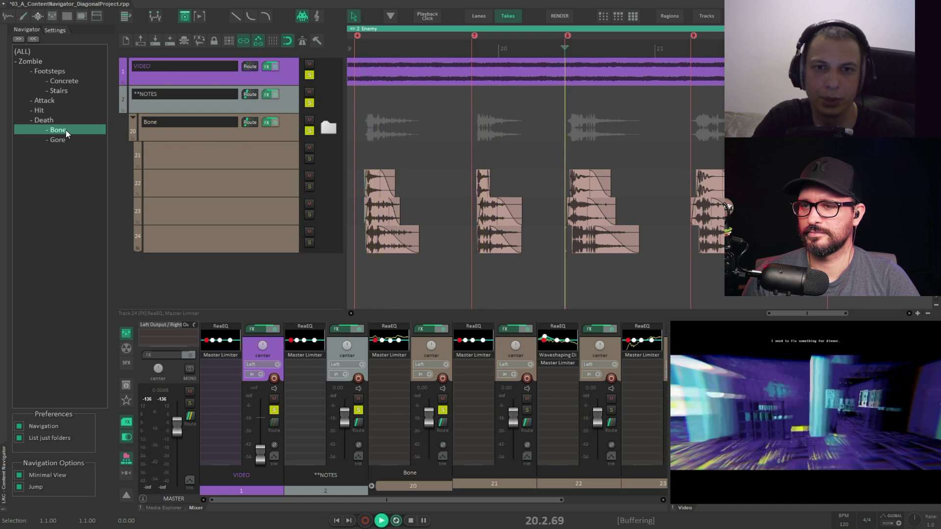
{"action": "key", "text": "space"}
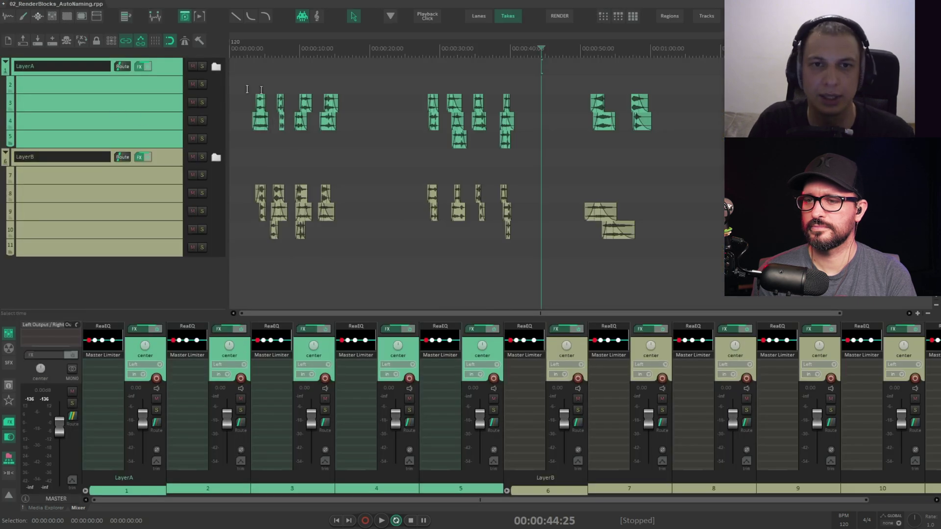
Select all items in the LayerA and LayerB folders and create render blocks from them.
{"action": "left_click", "coordinate": [60, 109]}
{"action": "left_click", "coordinate": [96, 178]}
{"action": "left_click", "coordinate": [67, 121]}
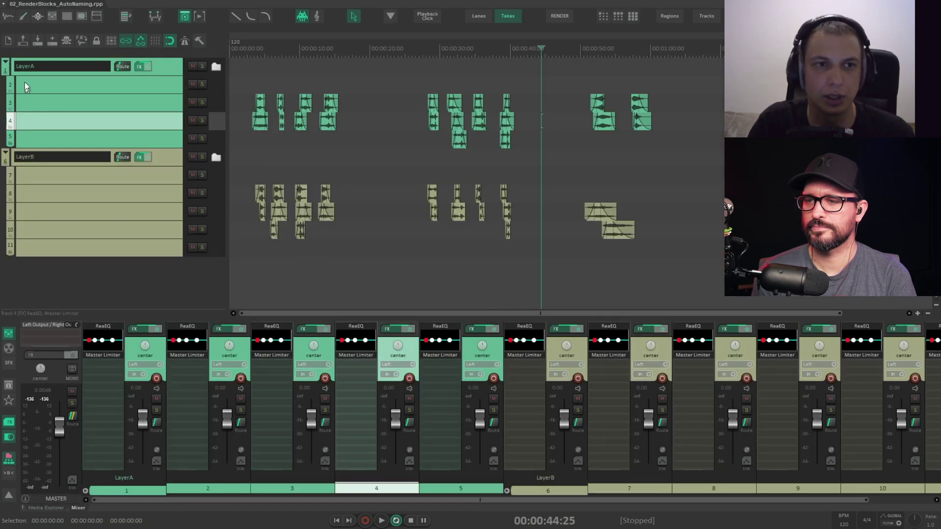
{"action": "left_click", "coordinate": [45, 180]}
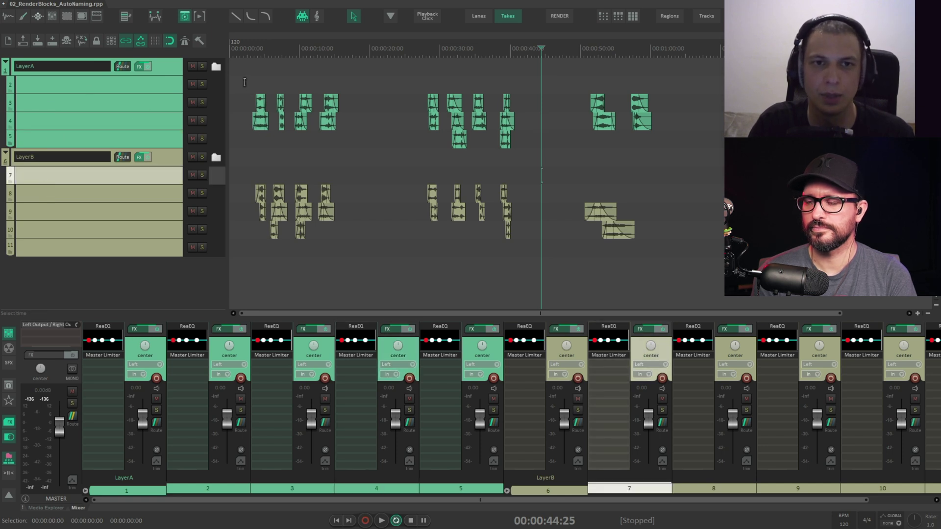
{"action": "left_click_drag", "start_coordinate": [245, 82], "coordinate": [660, 265]}
{"action": "key", "text": "b"}
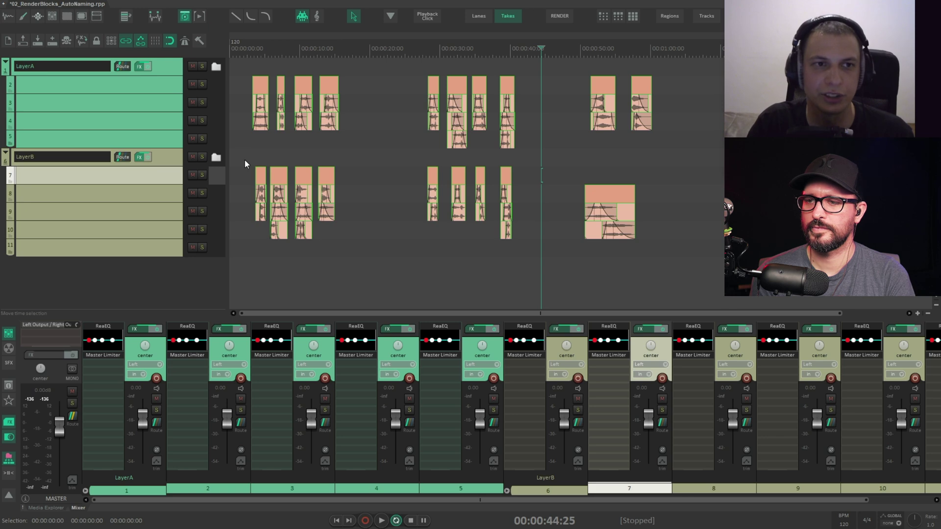
Auto-name the new render blocks after their LayerA and LayerB folders and inspect the block names along the timeline.
{"action": "key", "text": "n"}
{"action": "left_click", "coordinate": [271, 53]}
{"action": "scroll", "coordinate": [284, 97], "scroll_direction": "up", "scroll_amount": 9}
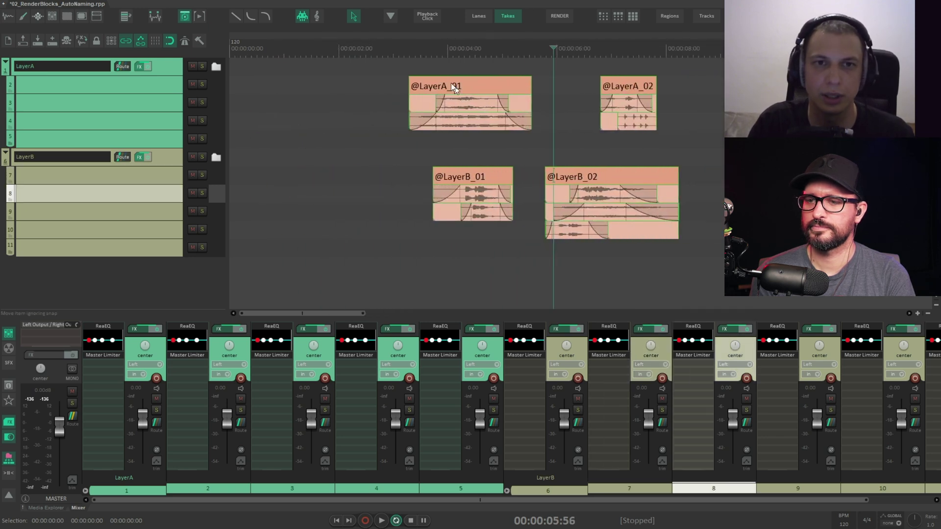
{"action": "scroll", "coordinate": [442, 84], "scroll_direction": "right", "scroll_amount": 4}
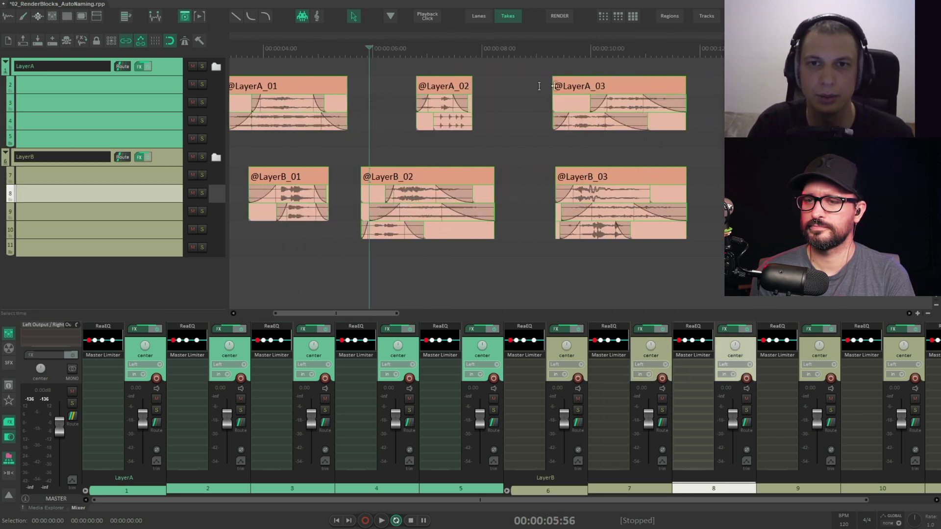
{"action": "scroll", "coordinate": [561, 93], "scroll_direction": "right", "scroll_amount": 12}
{"action": "left_click", "coordinate": [581, 106]}
{"action": "scroll", "coordinate": [583, 104], "scroll_direction": "down", "scroll_amount": 4}
{"action": "scroll", "coordinate": [587, 110], "scroll_direction": "down", "scroll_amount": 3}
{"action": "scroll", "coordinate": [480, 121], "scroll_direction": "right", "scroll_amount": 12}
{"action": "left_click", "coordinate": [574, 152]}
{"action": "scroll", "coordinate": [571, 156], "scroll_direction": "up", "scroll_amount": 5}
{"action": "scroll", "coordinate": [572, 160], "scroll_direction": "down", "scroll_amount": 3}
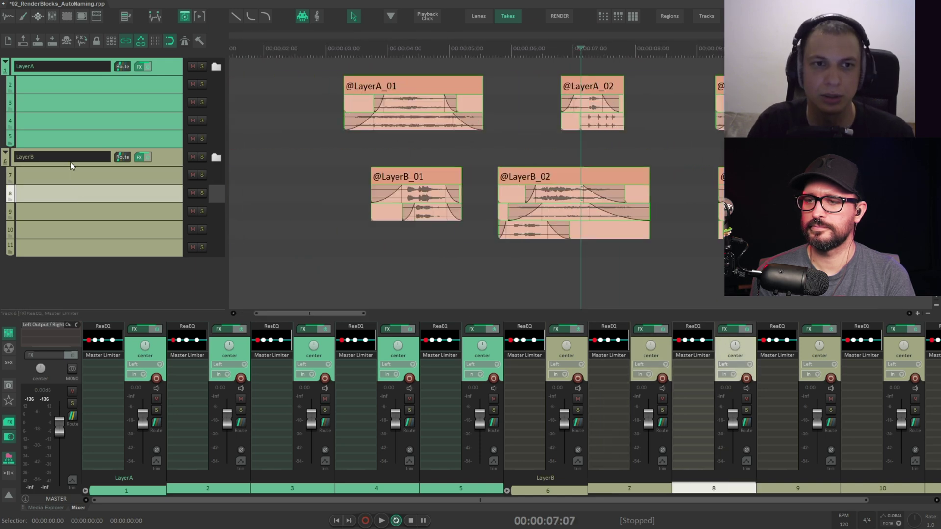
{"action": "left_click", "coordinate": [39, 163]}
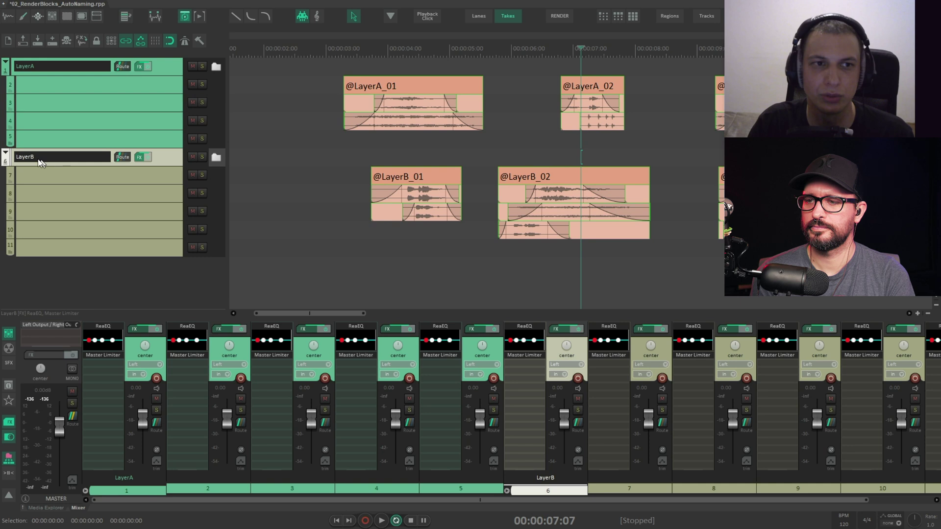
{"action": "left_click", "coordinate": [291, 178]}
{"action": "scroll", "coordinate": [291, 178], "scroll_direction": "down", "scroll_amount": 2}
Insert a new track, move it above LayerA, and name it SFX.
{"action": "left_click", "coordinate": [47, 67]}
{"action": "key", "text": "ctrl+t"}
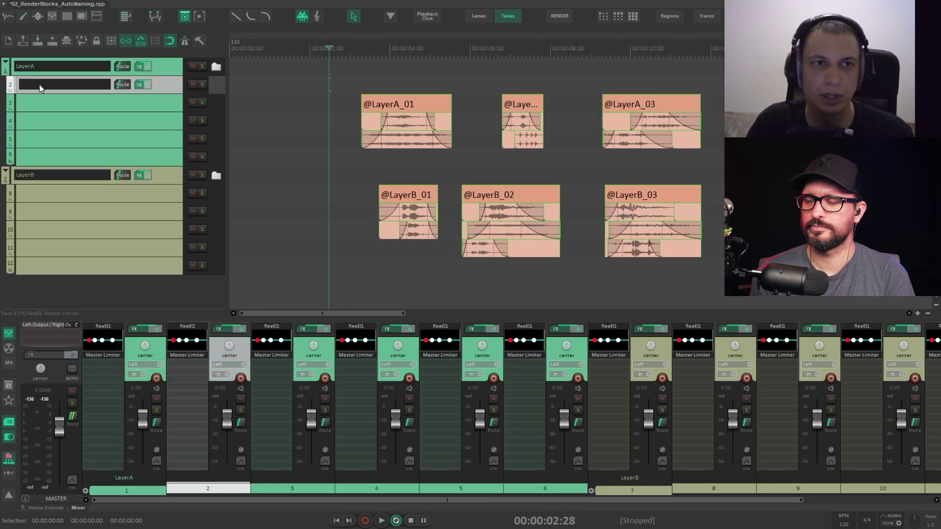
{"action": "left_click_drag", "start_coordinate": [40, 85], "coordinate": [33, 62]}
{"action": "double_click", "coordinate": [31, 65]}
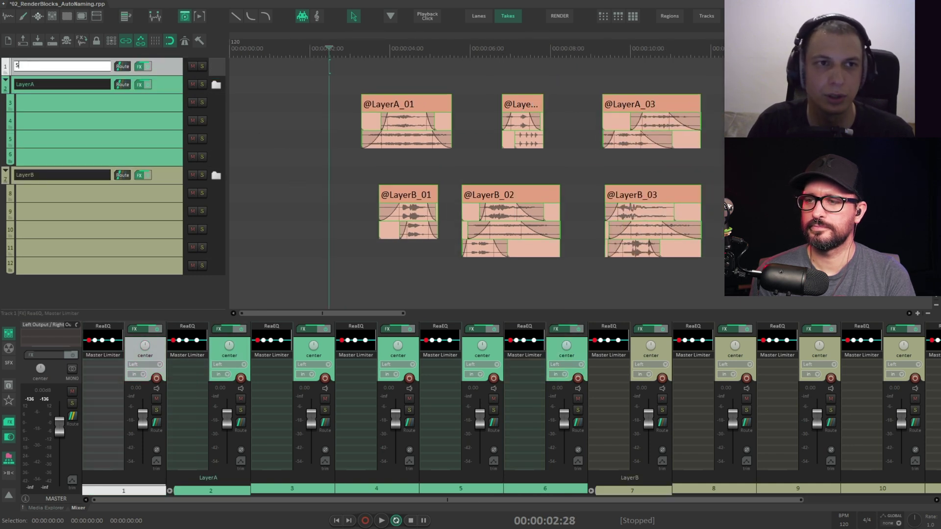
{"action": "type", "text": "SFX"}
{"action": "key", "text": "Return"}
Nest the LayerA and LayerB folders inside the SFX track.
{"action": "left_click_drag", "start_coordinate": [28, 79], "coordinate": [41, 65]}
{"action": "left_click_drag", "start_coordinate": [38, 173], "coordinate": [51, 78]}
{"action": "left_click", "coordinate": [445, 169]}
{"action": "scroll", "coordinate": [465, 154], "scroll_direction": "down", "scroll_amount": 5}
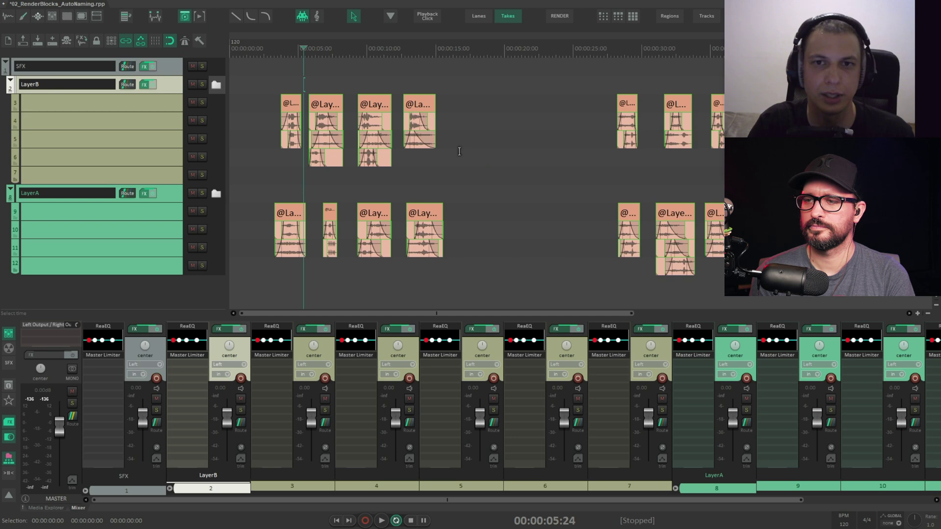
Save the global AutoNaming settings to the project with the Tracks-Regions-Metatags formula and Overwrite names set to Yes.
{"action": "key", "text": "r"}
{"action": "left_click", "coordinate": [303, 169]}
{"action": "scroll", "coordinate": [326, 175], "scroll_direction": "up", "scroll_amount": 8}
{"action": "key", "text": "ctrl+shift+r"}
{"action": "key", "text": "Escape"}
{"action": "key", "text": "ctrl+shift+n"}
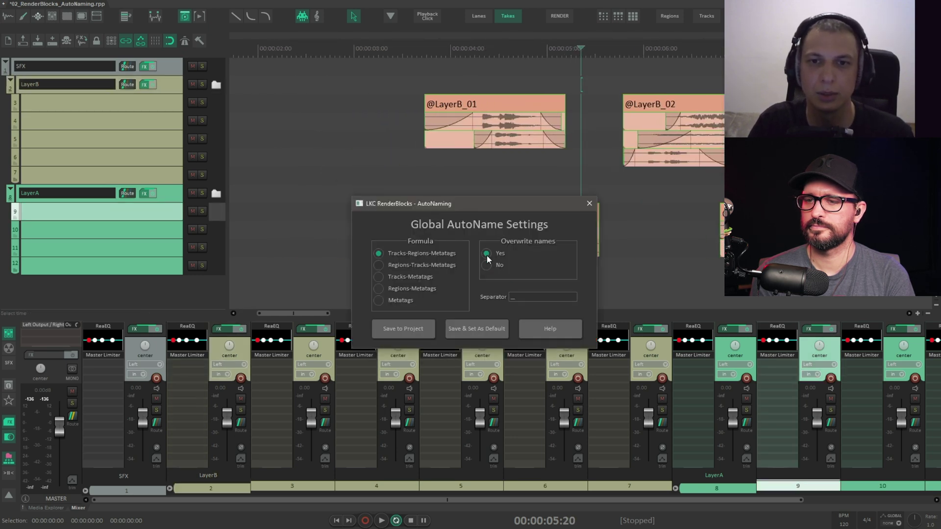
{"action": "left_click", "coordinate": [421, 328]}
Auto-name the render blocks again to add the SFX parent prefix, and inspect their names against the track hierarchy.
{"action": "scroll", "coordinate": [436, 216], "scroll_direction": "down", "scroll_amount": 5}
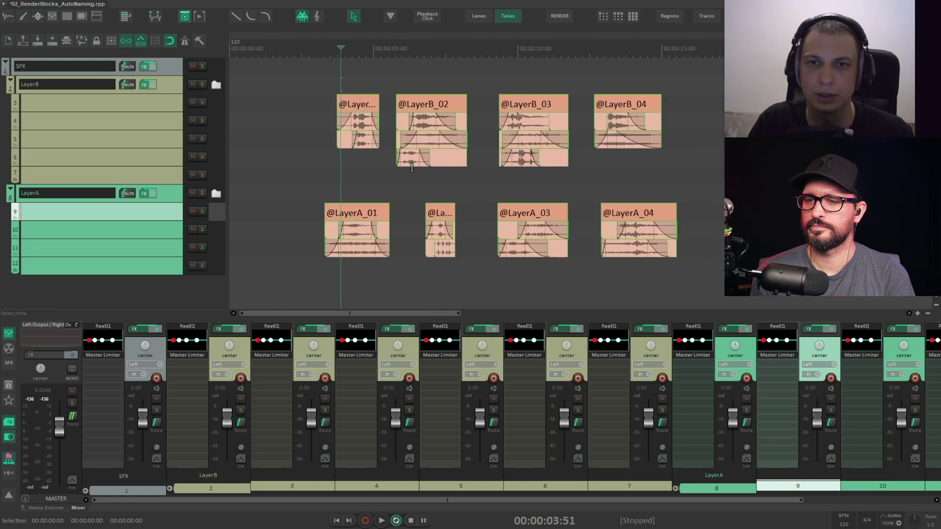
{"action": "key", "text": "ctrl+shift+n"}
{"action": "scroll", "coordinate": [389, 151], "scroll_direction": "up", "scroll_amount": 5}
{"action": "left_click", "coordinate": [13, 68]}
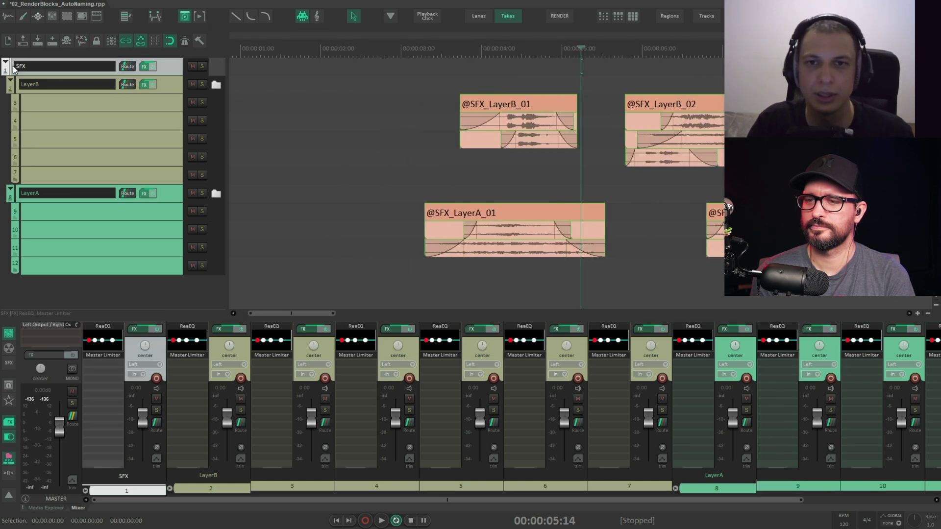
{"action": "left_click", "coordinate": [54, 90]}
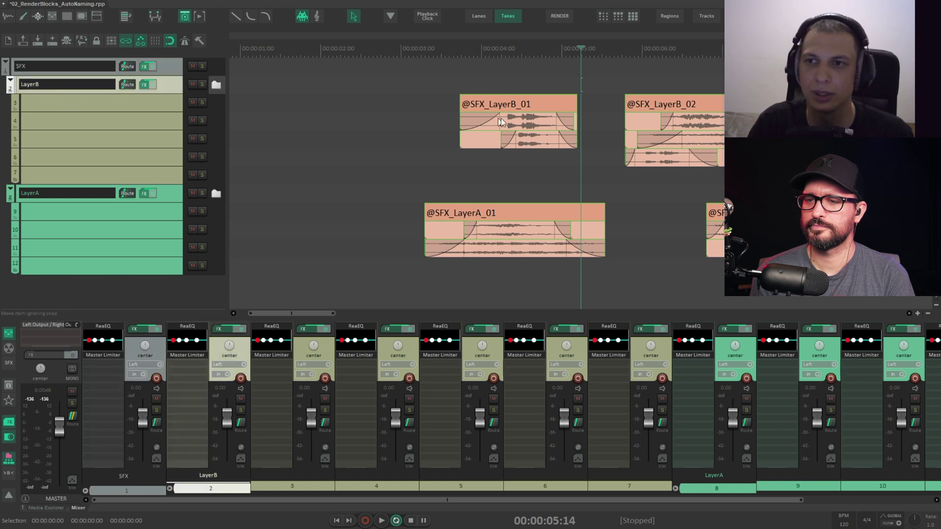
{"action": "scroll", "coordinate": [504, 119], "scroll_direction": "right", "scroll_amount": 2}
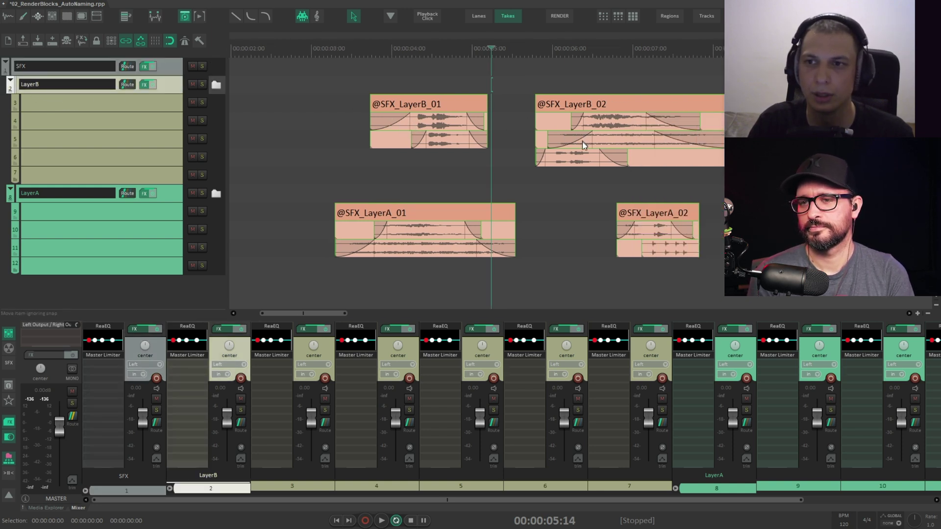
{"action": "scroll", "coordinate": [422, 155], "scroll_direction": "right", "scroll_amount": 5}
{"action": "scroll", "coordinate": [423, 157], "scroll_direction": "right", "scroll_amount": 10}
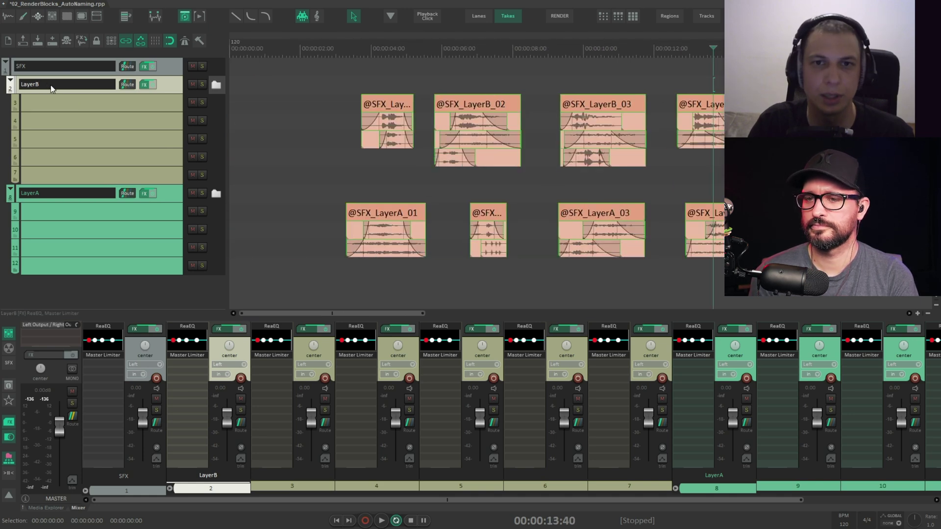
Rename the LayerB folder track to //LayerB.
{"action": "double_click", "coordinate": [51, 85]}
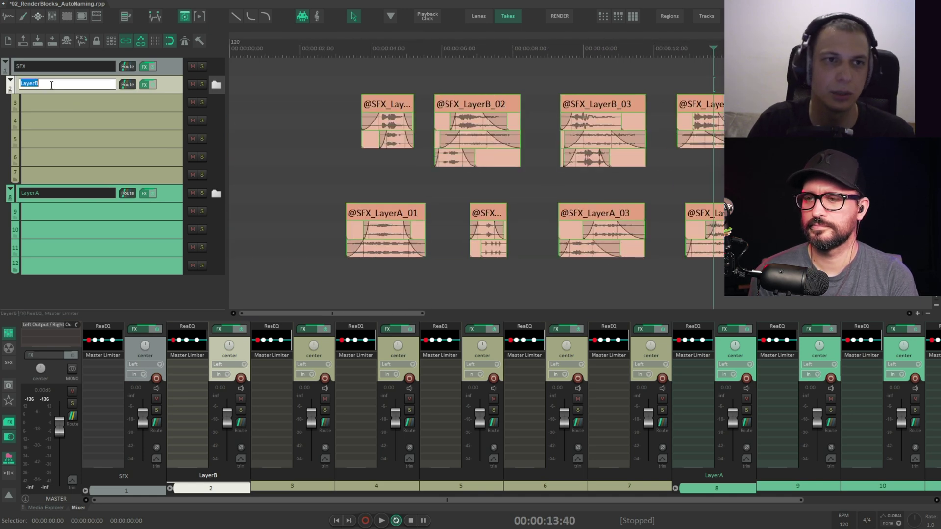
{"action": "key", "text": "Home"}
{"action": "key", "text": "Return"}
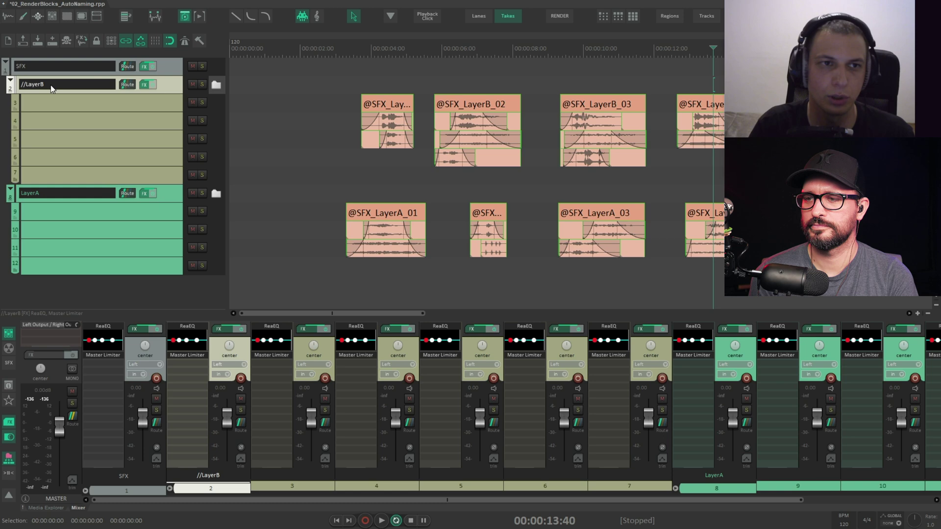
Reapply auto-naming to all render blocks to leave the //LayerB track out of the names, and check the result.
{"action": "key", "text": "ctrl+a"}
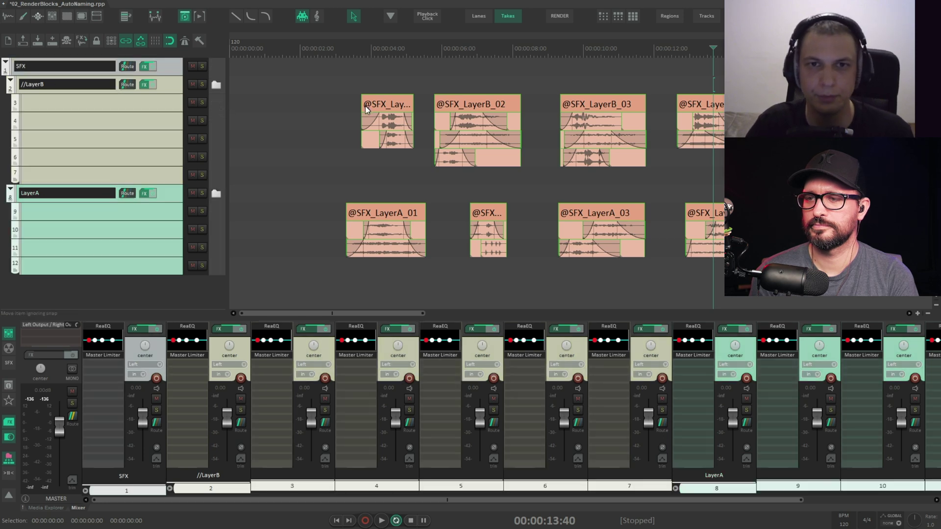
{"action": "key", "text": "r"}
{"action": "left_click", "coordinate": [401, 104]}
{"action": "scroll", "coordinate": [401, 104], "scroll_direction": "up", "scroll_amount": 3}
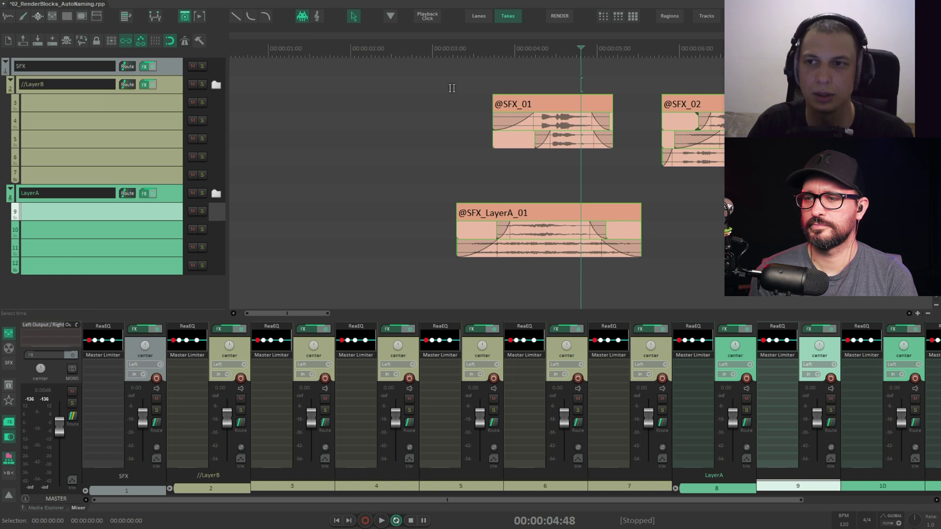
{"action": "scroll", "coordinate": [513, 110], "scroll_direction": "down", "scroll_amount": 5}
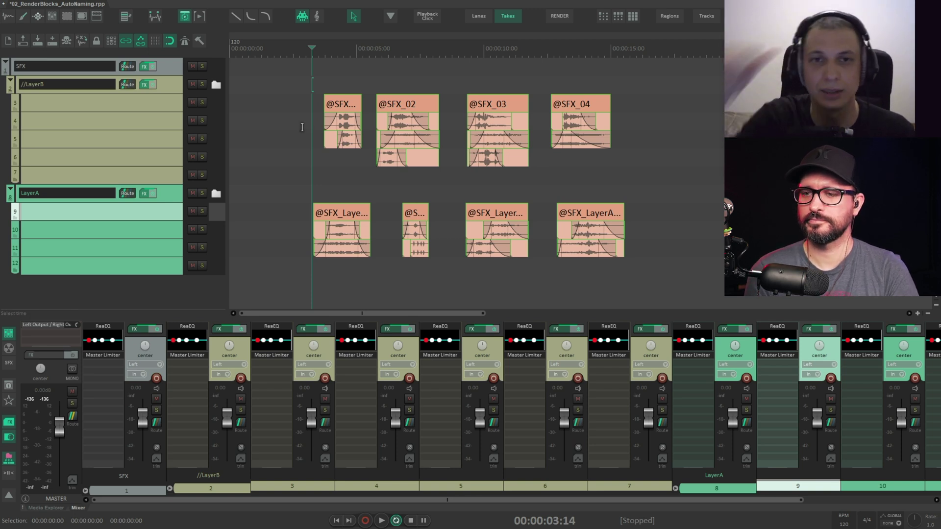
{"action": "left_click", "coordinate": [72, 86]}
{"action": "left_click", "coordinate": [37, 68]}
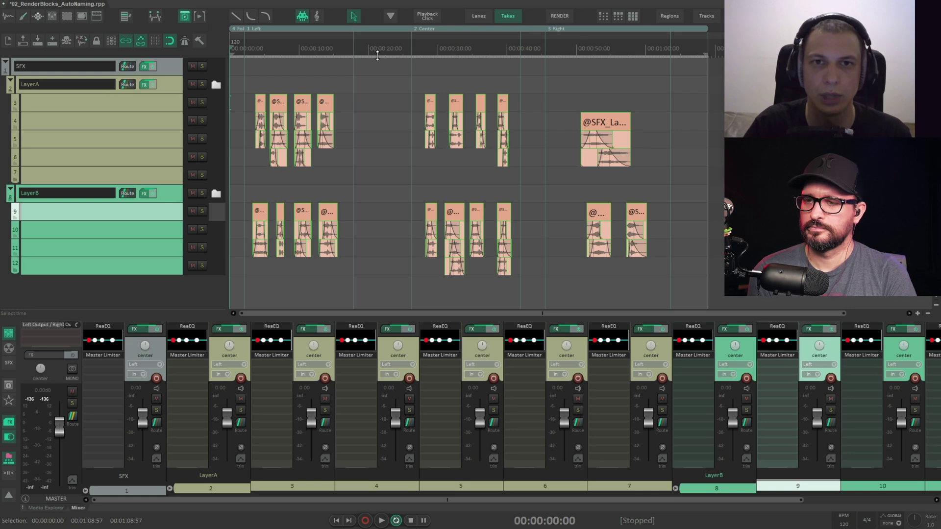
Enlarge the timeline ruler to expose the region lanes and inspect the block names inside the Left region.
{"action": "left_click_drag", "start_coordinate": [377, 57], "coordinate": [374, 100]}
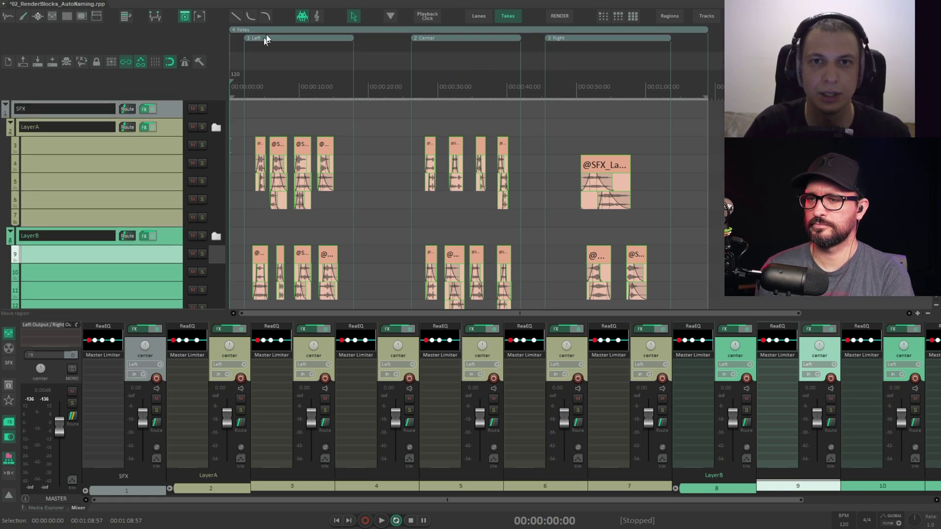
{"action": "left_click", "coordinate": [626, 219]}
{"action": "left_click", "coordinate": [312, 219]}
{"action": "scroll", "coordinate": [314, 220], "scroll_direction": "up", "scroll_amount": 8}
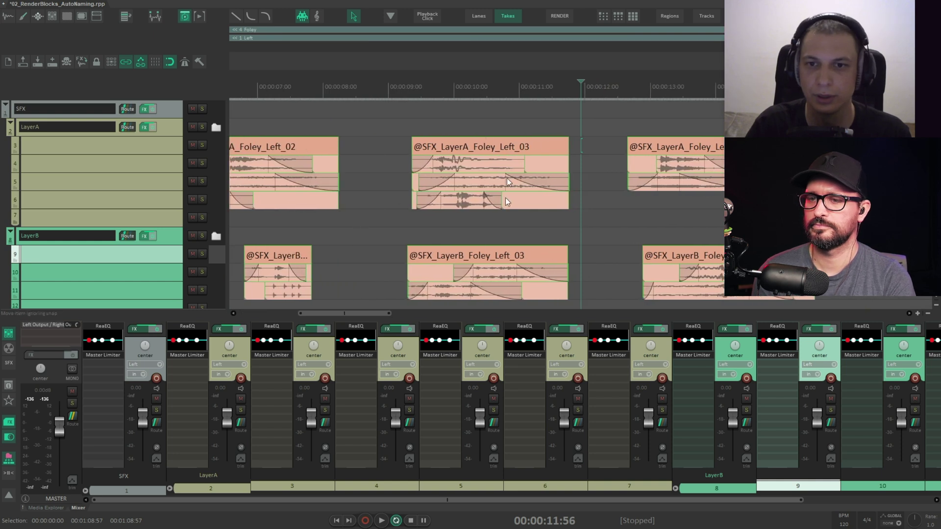
{"action": "scroll", "coordinate": [565, 173], "scroll_direction": "down", "scroll_amount": 4}
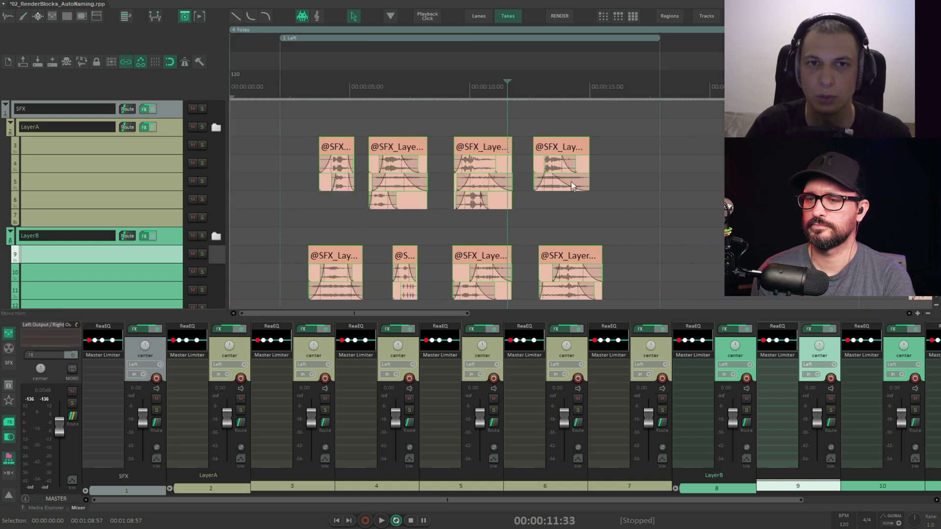
Rename the Left region to //Left.
{"action": "double_click", "coordinate": [293, 37]}
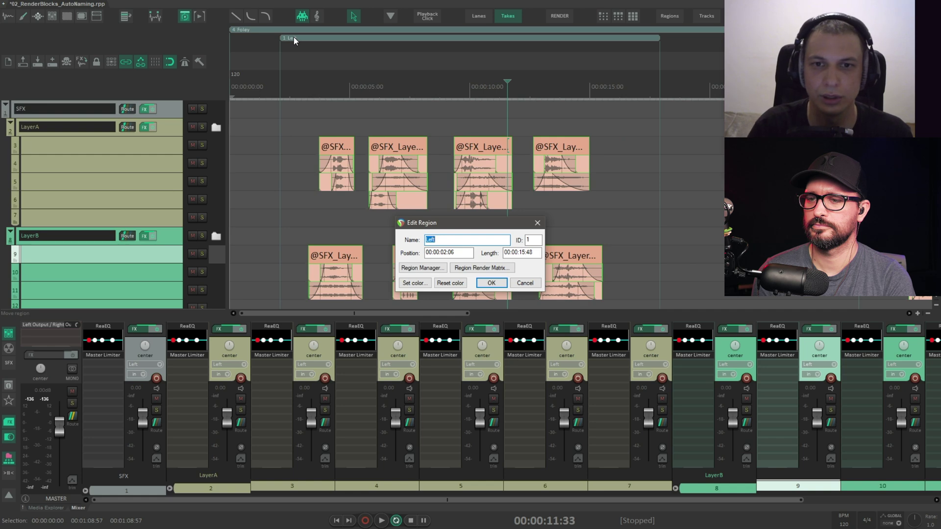
{"action": "type", "text": "//"}
{"action": "key", "text": "Return"}
Select all items and auto-name the render blocks again to leave the //Left region out of their names.
{"action": "left_click", "coordinate": [293, 38]}
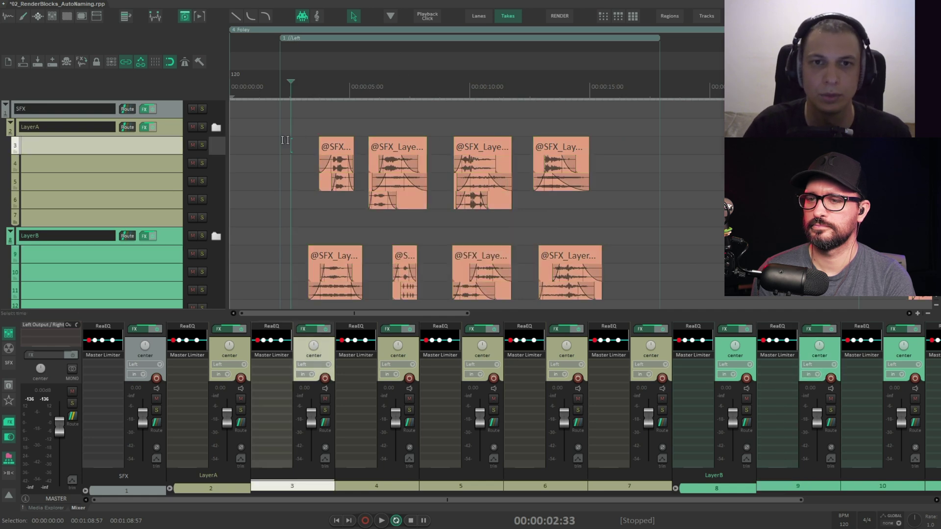
{"action": "key", "text": "ctrl+a"}
{"action": "scroll", "coordinate": [378, 125], "scroll_direction": "up", "scroll_amount": 5}
{"action": "scroll", "coordinate": [409, 183], "scroll_direction": "left", "scroll_amount": 3}
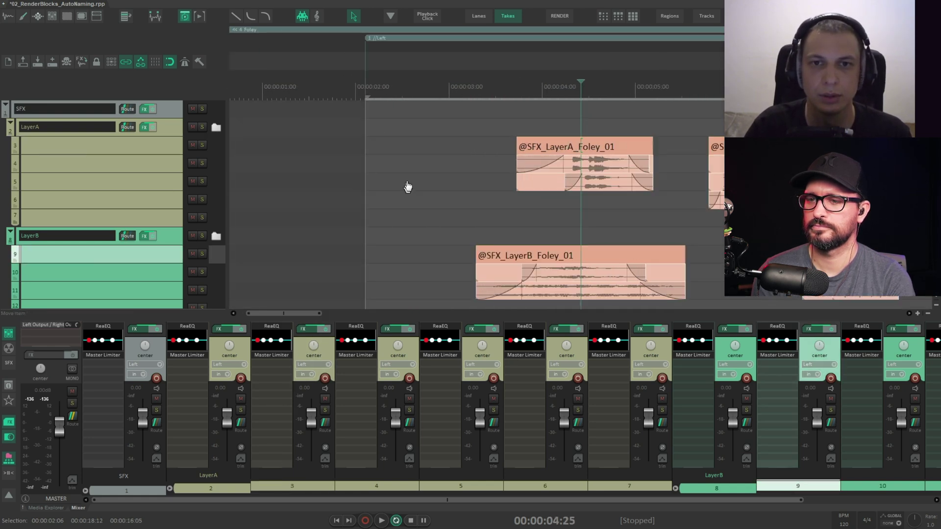
Add the metatag sufix=explosion to the notes of the four LayerA render blocks in the Center region.
{"action": "scroll", "coordinate": [411, 182], "scroll_direction": "down", "scroll_amount": 1}
{"action": "left_click", "coordinate": [552, 201]}
{"action": "scroll", "coordinate": [553, 202], "scroll_direction": "up", "scroll_amount": 5}
{"action": "scroll", "coordinate": [630, 167], "scroll_direction": "down", "scroll_amount": 8}
{"action": "left_click", "coordinate": [545, 166]}
{"action": "scroll", "coordinate": [558, 180], "scroll_direction": "up", "scroll_amount": 4}
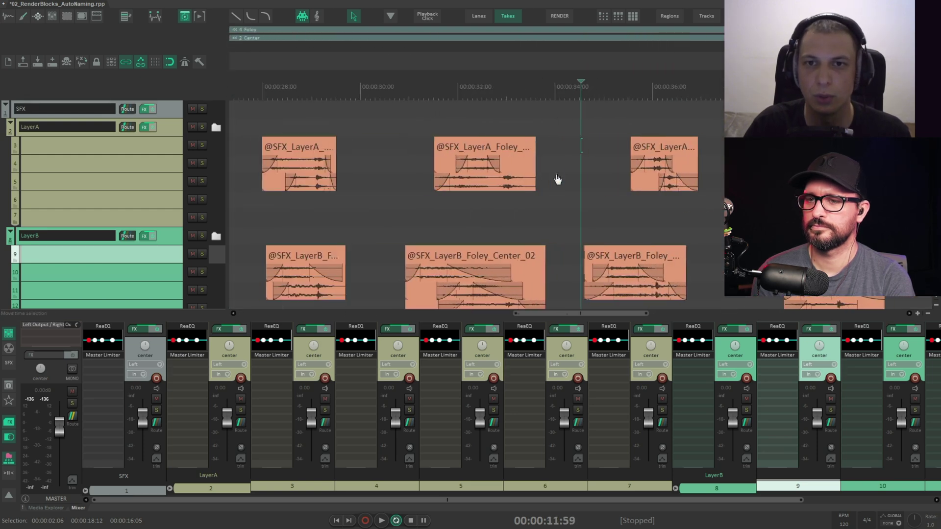
{"action": "left_click", "coordinate": [503, 223]}
{"action": "scroll", "coordinate": [517, 204], "scroll_direction": "down", "scroll_amount": 2}
{"action": "scroll", "coordinate": [539, 163], "scroll_direction": "right", "scroll_amount": 1}
{"action": "left_click_drag", "start_coordinate": [351, 122], "coordinate": [728, 208]}
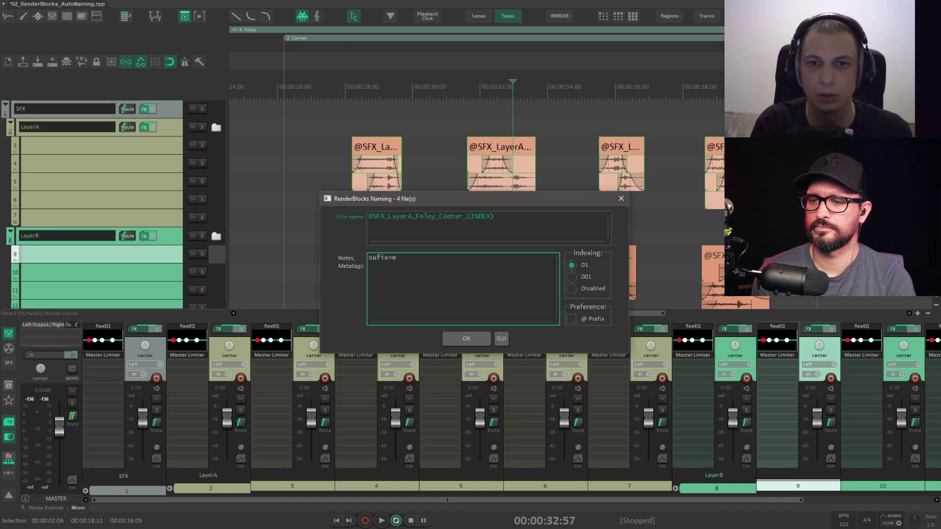
{"action": "type", "text": "xplosion"}
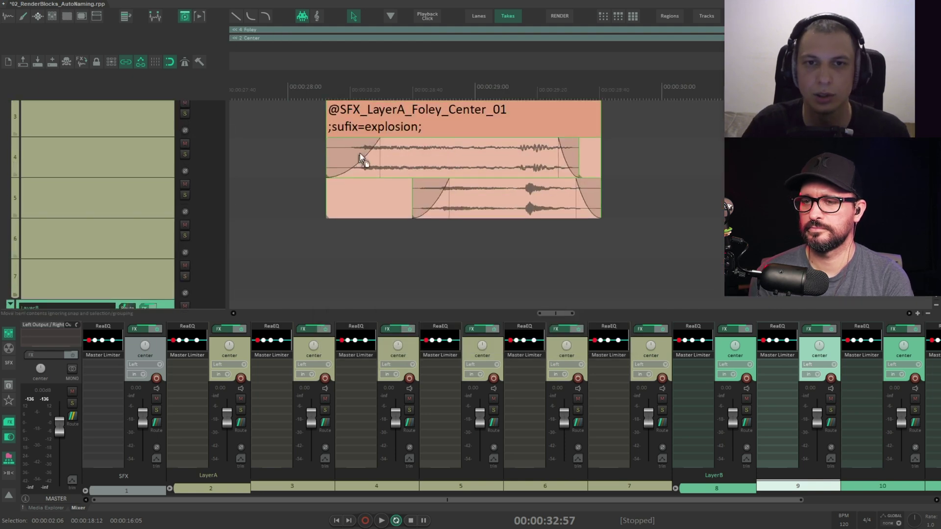
Check the sufix=explosion metatag on the LayerA blocks in the Center region.
{"action": "scroll", "coordinate": [359, 169], "scroll_direction": "up", "scroll_amount": 1}
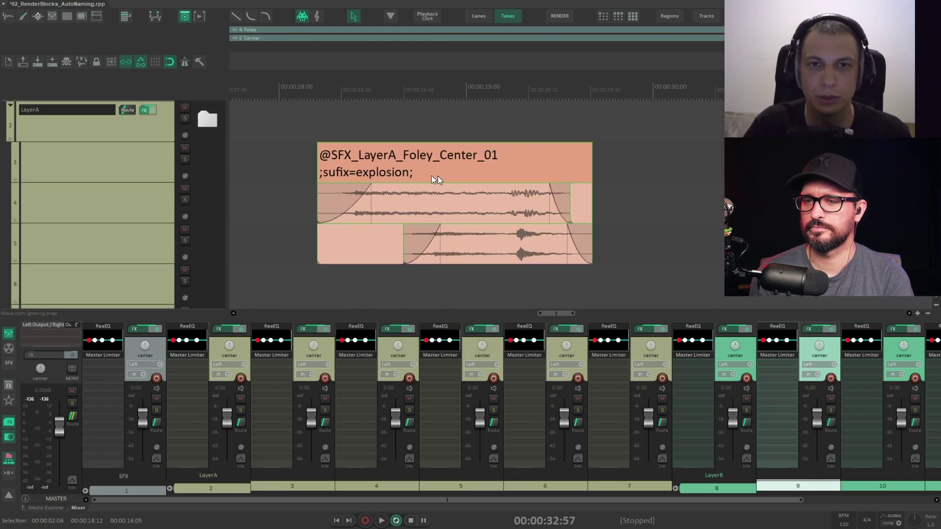
{"action": "scroll", "coordinate": [388, 165], "scroll_direction": "down", "scroll_amount": 6}
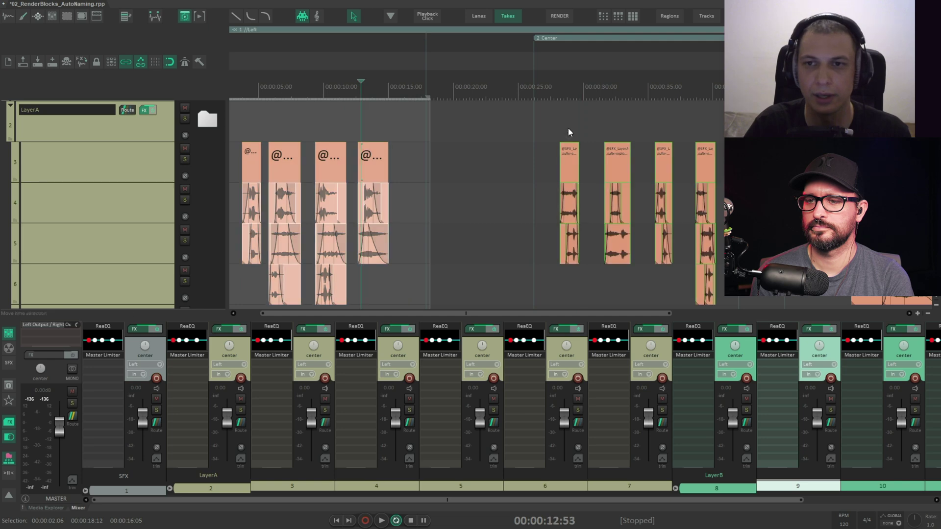
{"action": "scroll", "coordinate": [515, 191], "scroll_direction": "up", "scroll_amount": 3}
{"action": "left_click", "coordinate": [427, 157]}
{"action": "left_click_drag", "start_coordinate": [401, 132], "coordinate": [800, 308]}
{"action": "key", "text": "ctrl+z"}
{"action": "key", "text": "ctrl+z"}
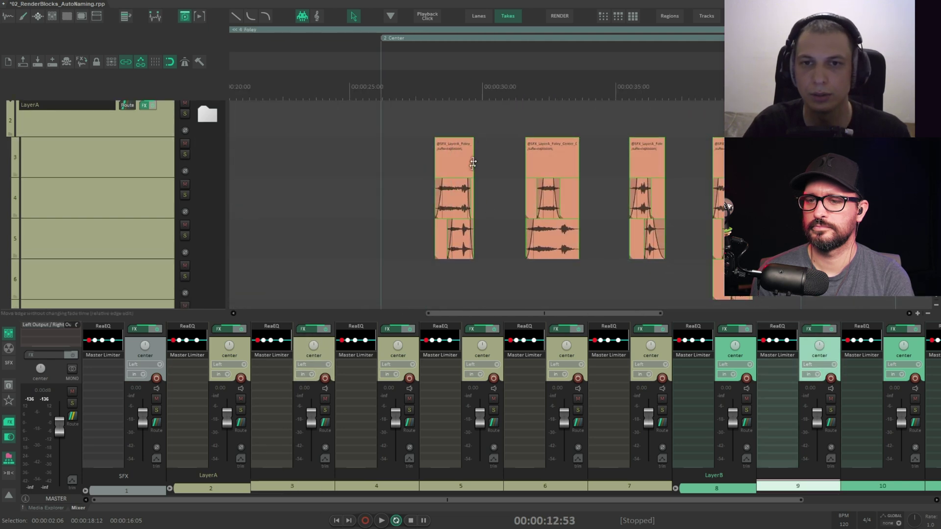
{"action": "scroll", "coordinate": [466, 229], "scroll_direction": "up", "scroll_amount": 6}
{"action": "left_click", "coordinate": [464, 164]}
{"action": "scroll", "coordinate": [632, 118], "scroll_direction": "down", "scroll_amount": 5}
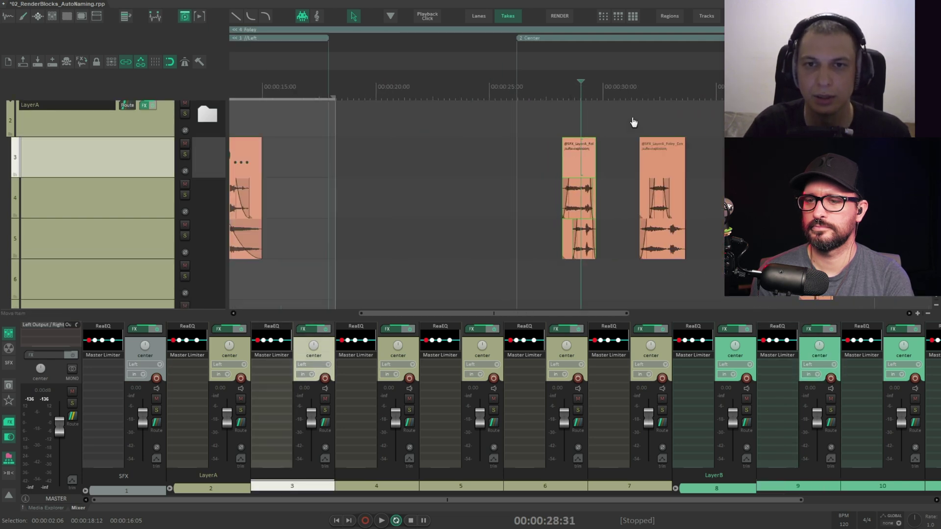
Auto-name the LayerA blocks in the Center region again so their names include the explosion metatag.
{"action": "left_click_drag", "start_coordinate": [543, 162], "coordinate": [384, 145]}
{"action": "scroll", "coordinate": [329, 183], "scroll_direction": "down", "scroll_amount": 2}
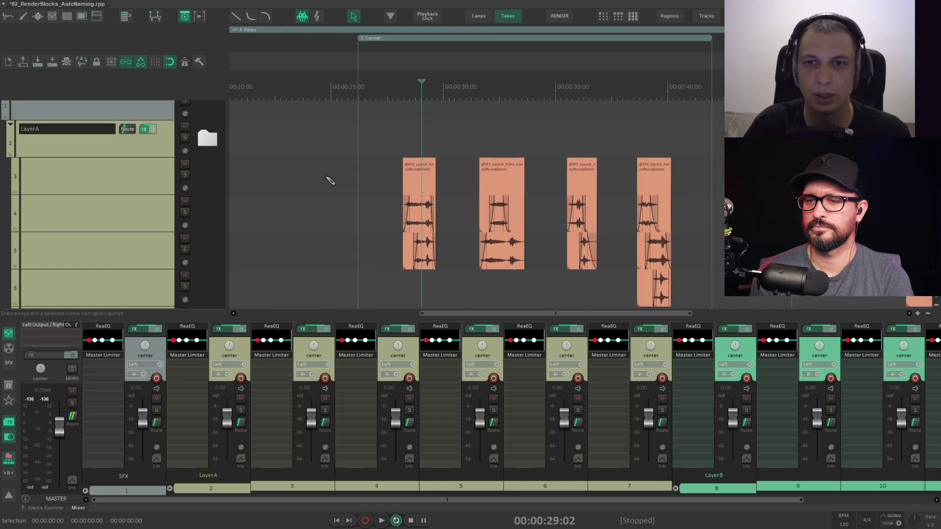
{"action": "left_click_drag", "start_coordinate": [489, 225], "coordinate": [532, 179]}
{"action": "scroll", "coordinate": [453, 196], "scroll_direction": "down", "scroll_amount": 5}
{"action": "left_click", "coordinate": [429, 184]}
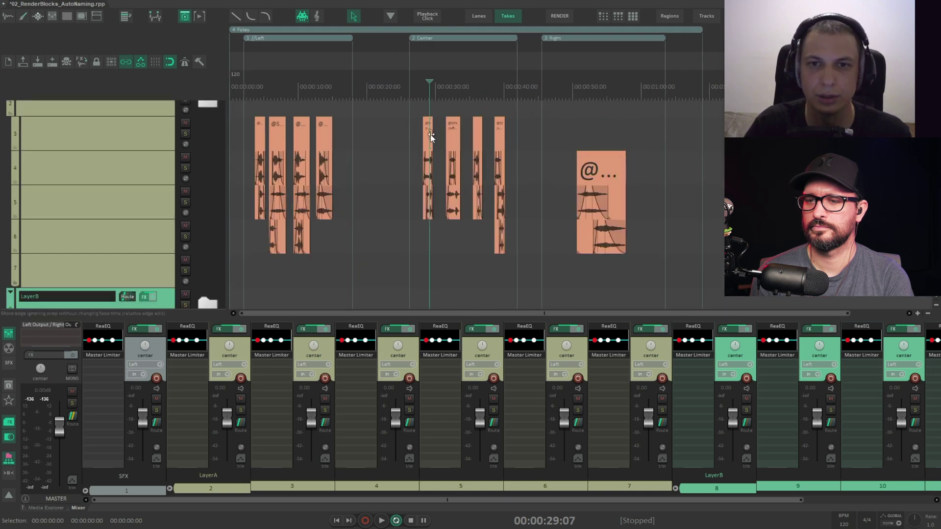
{"action": "left_click_drag", "start_coordinate": [410, 133], "coordinate": [526, 135]}
{"action": "left_click", "coordinate": [496, 159]}
{"action": "left_click", "coordinate": [460, 169]}
{"action": "scroll", "coordinate": [482, 195], "scroll_direction": "up", "scroll_amount": 6}
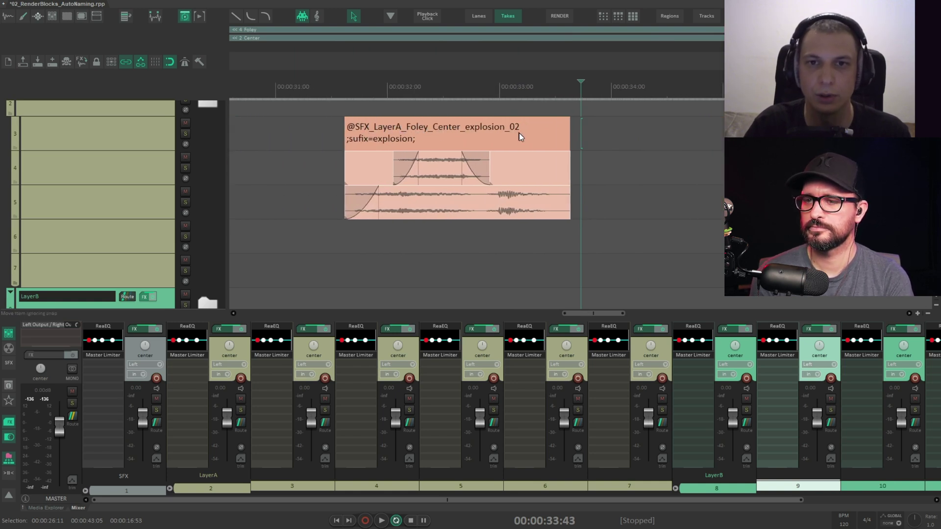
{"action": "left_click", "coordinate": [536, 169]}
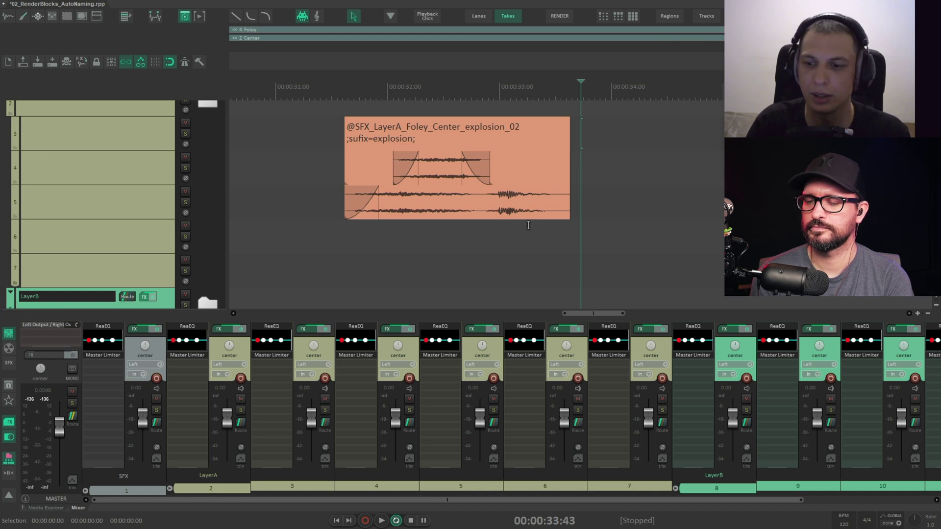
Set the project's AutoName separator to a space, save it to the project and auto-name all render blocks again.
{"action": "scroll", "coordinate": [464, 246], "scroll_direction": "down", "scroll_amount": 10}
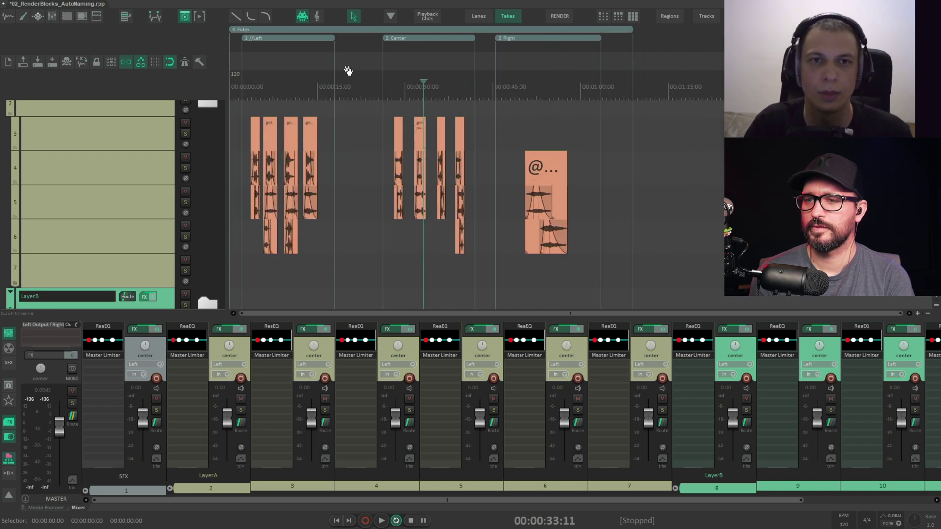
{"action": "key", "text": "ctrl+shift+n"}
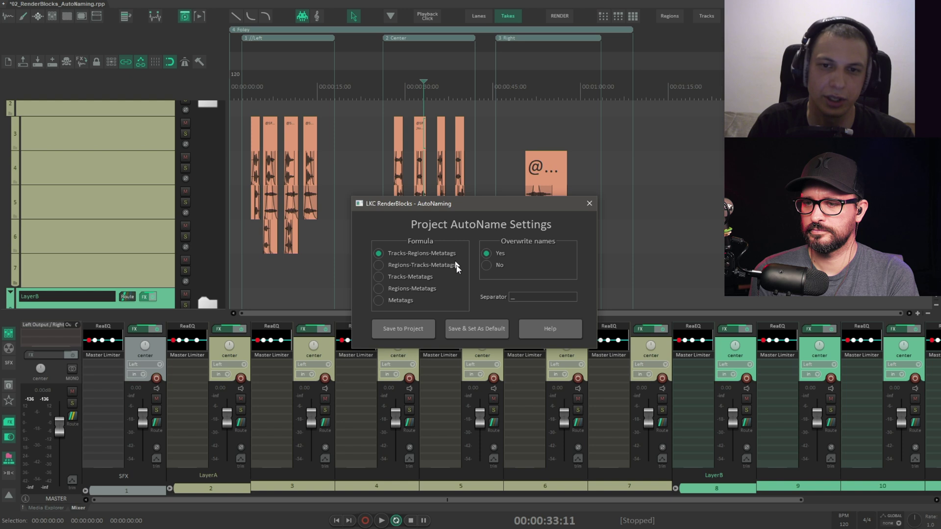
{"action": "left_click", "coordinate": [519, 297]}
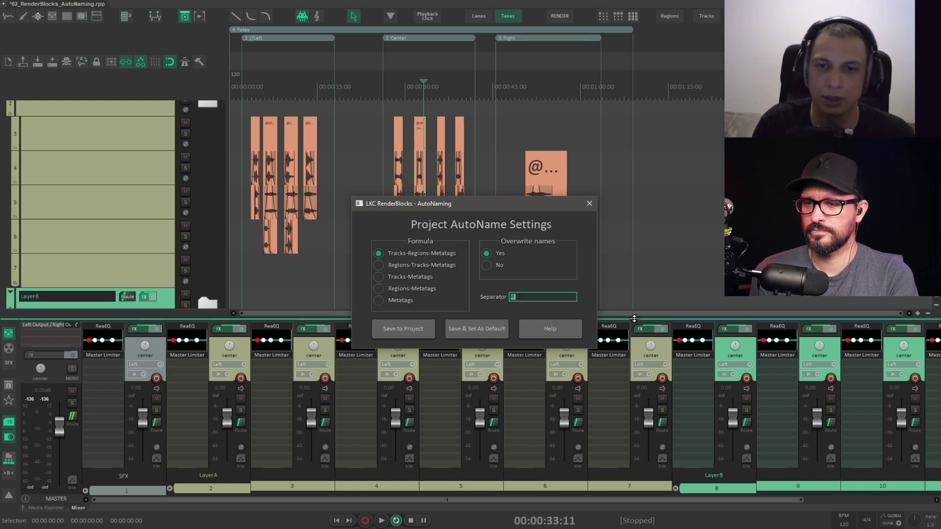
{"action": "left_click", "coordinate": [407, 330]}
{"action": "scroll", "coordinate": [438, 177], "scroll_direction": "up", "scroll_amount": 5}
{"action": "scroll", "coordinate": [438, 178], "scroll_direction": "up", "scroll_amount": 3}
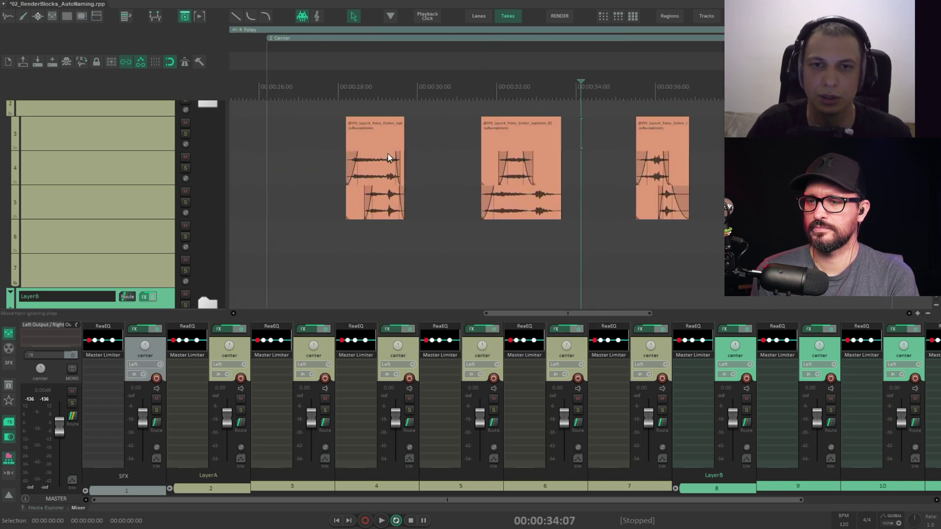
{"action": "key", "text": "ctrl+a"}
{"action": "scroll", "coordinate": [392, 153], "scroll_direction": "up", "scroll_amount": 5}
{"action": "scroll", "coordinate": [397, 152], "scroll_direction": "up", "scroll_amount": 2}
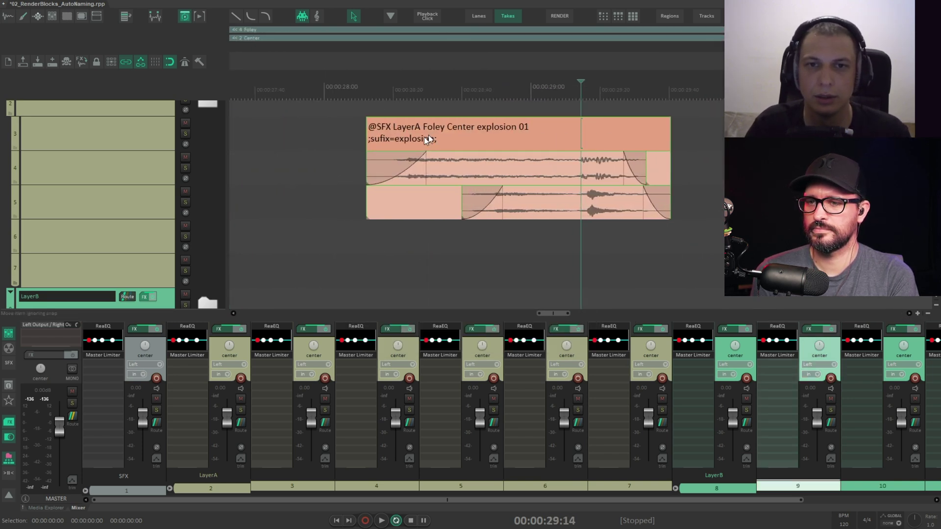
Set the project's AutoName separator to none, save it to the project and reapply auto-naming to all render blocks.
{"action": "key", "text": "alt+shift+n"}
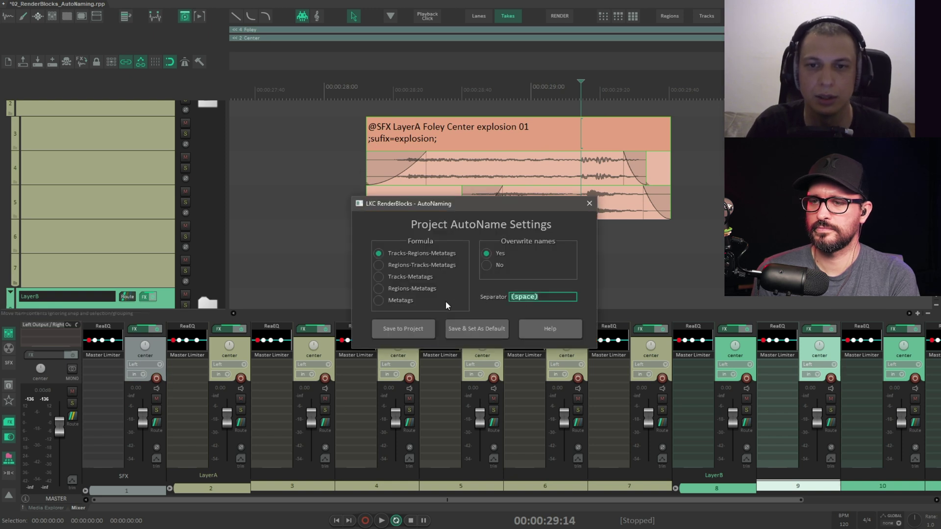
{"action": "left_click", "coordinate": [420, 325]}
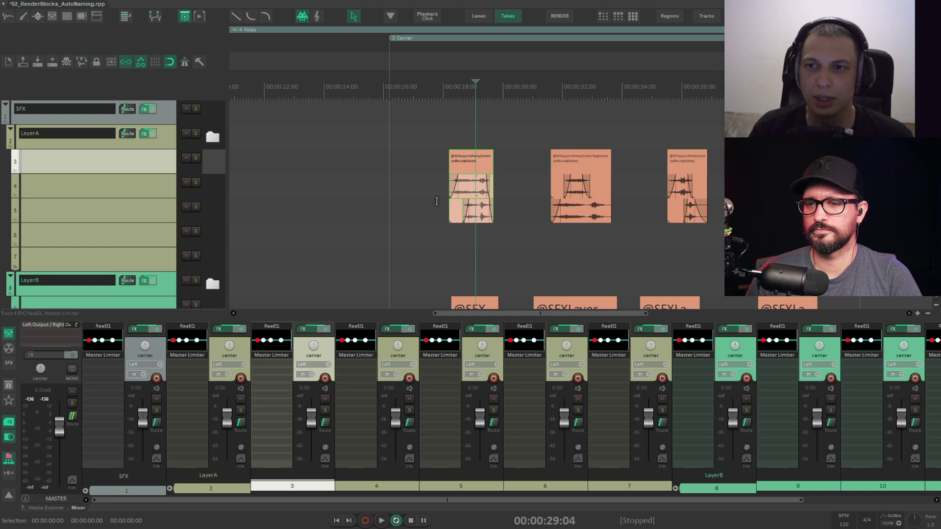
{"action": "scroll", "coordinate": [391, 207], "scroll_direction": "down", "scroll_amount": 3}
{"action": "left_click_drag", "start_coordinate": [435, 215], "coordinate": [457, 139]}
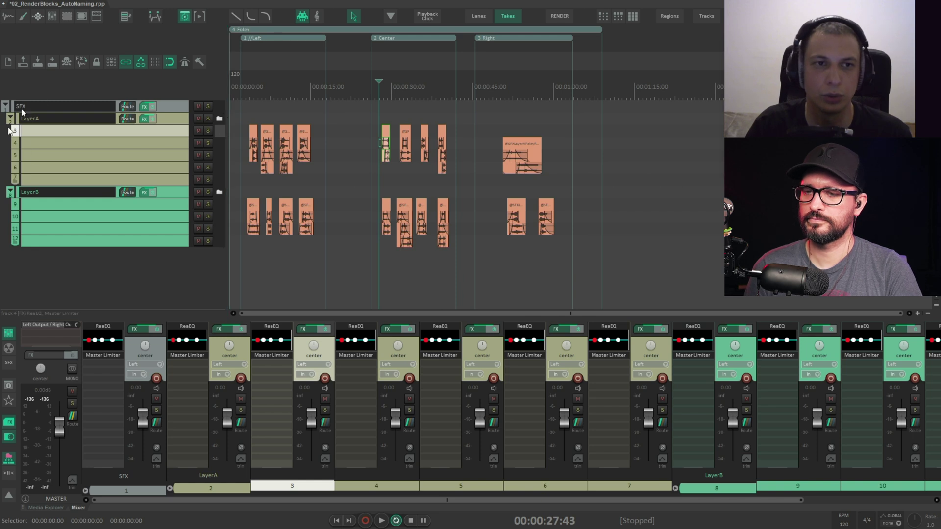
Select all LayerA and LayerB render blocks and render them as WAV files to the project's Export folder.
{"action": "left_click_drag", "start_coordinate": [95, 99], "coordinate": [96, 45]}
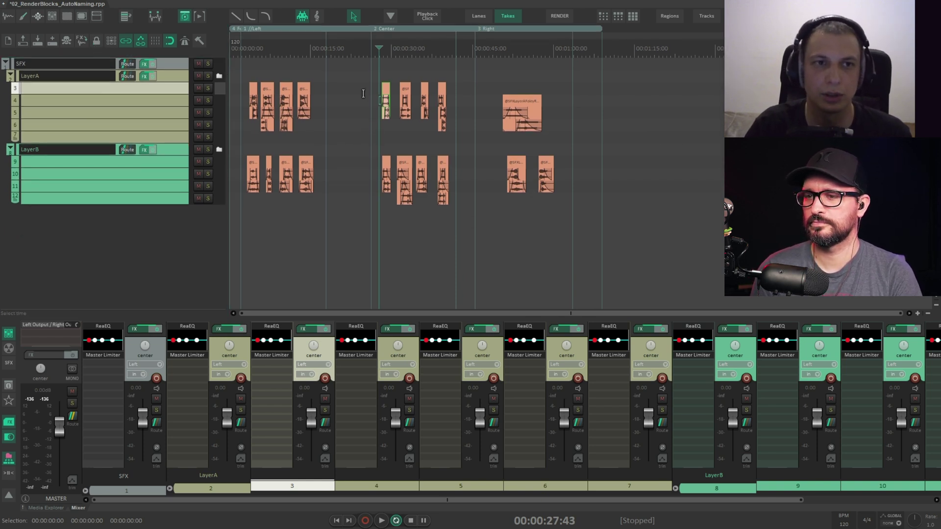
{"action": "mouse_move", "coordinate": [244, 97]}
{"action": "left_mouse_down"}
{"action": "mouse_move", "coordinate": [531, 255]}
{"action": "mouse_move", "coordinate": [478, 243]}
{"action": "left_mouse_up"}
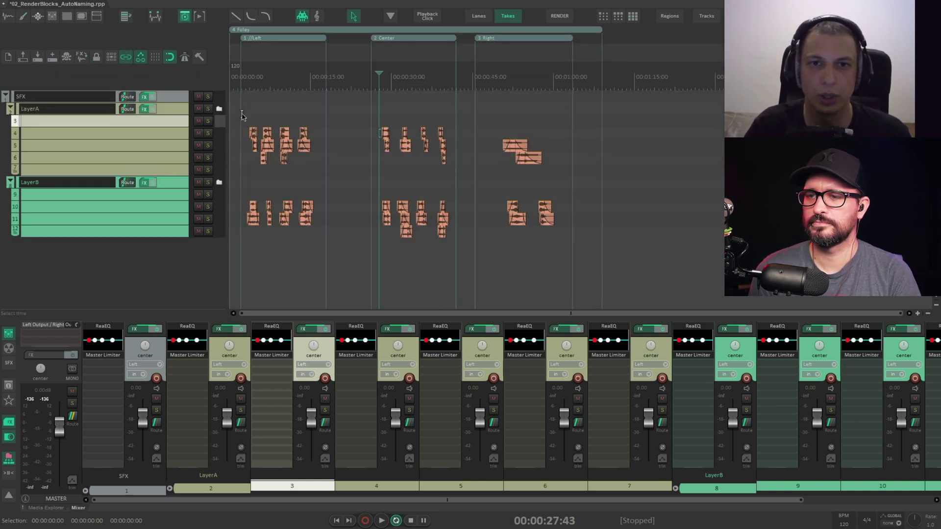
{"action": "left_click_drag", "start_coordinate": [243, 117], "coordinate": [671, 269]}
{"action": "key", "text": "ctrl+alt+r"}
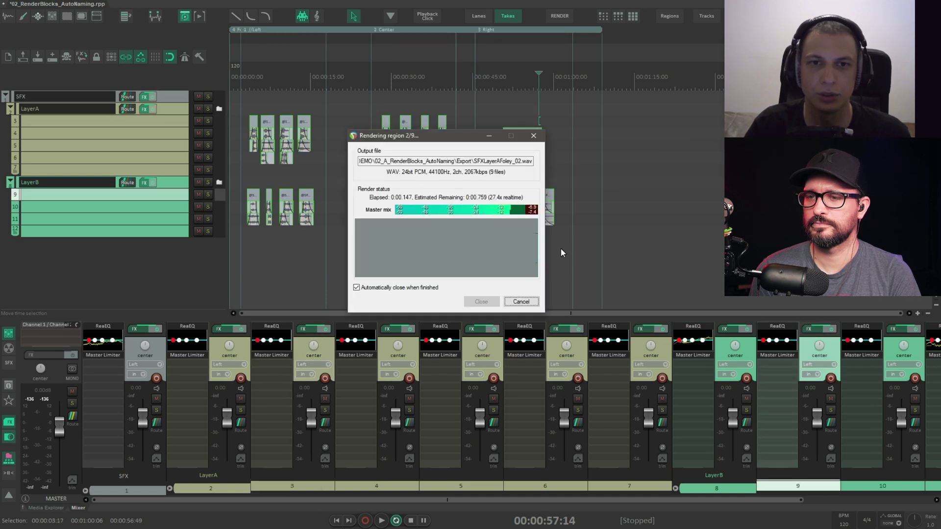
{"action": "key", "text": "ctrl+alt+shift+r"}
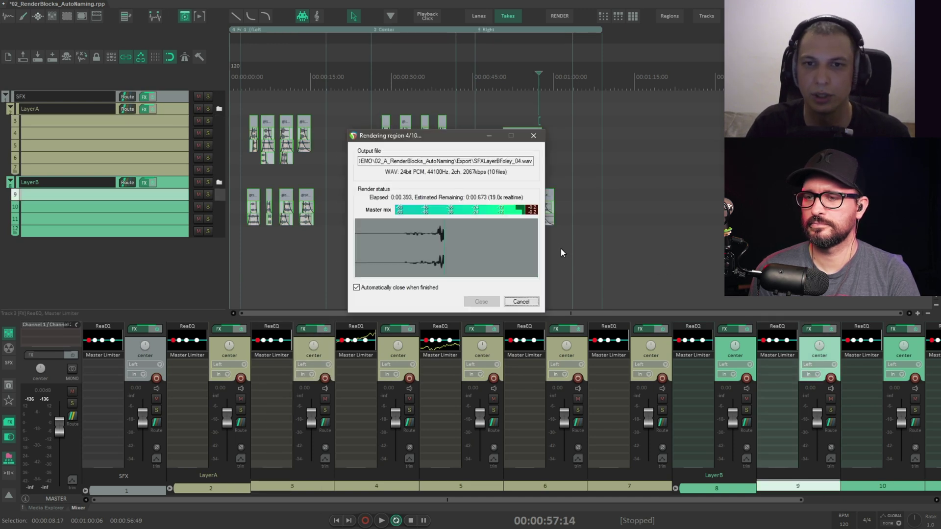
{"action": "key", "text": "ctrl+t"}
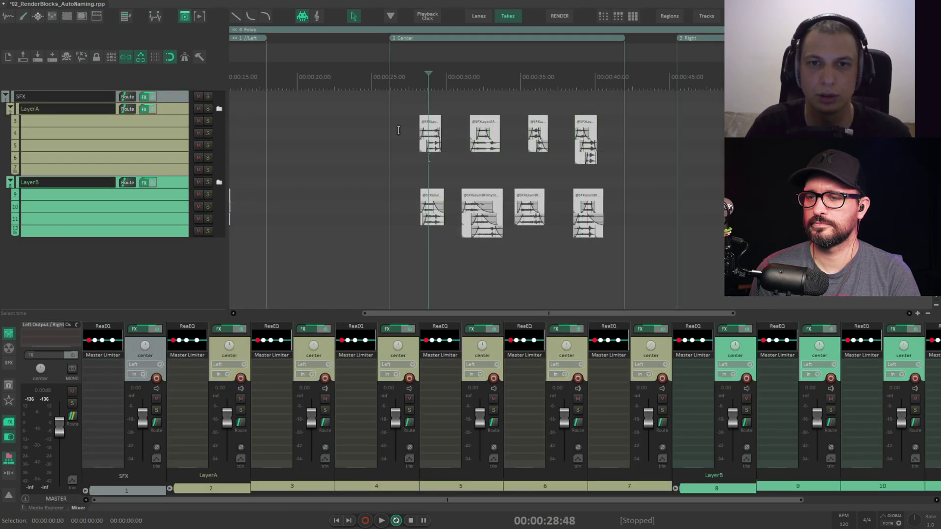
Review the project's AutoName settings and both pages of the RenderBlocks settings.
{"action": "key", "text": "ctrl+alt+n"}
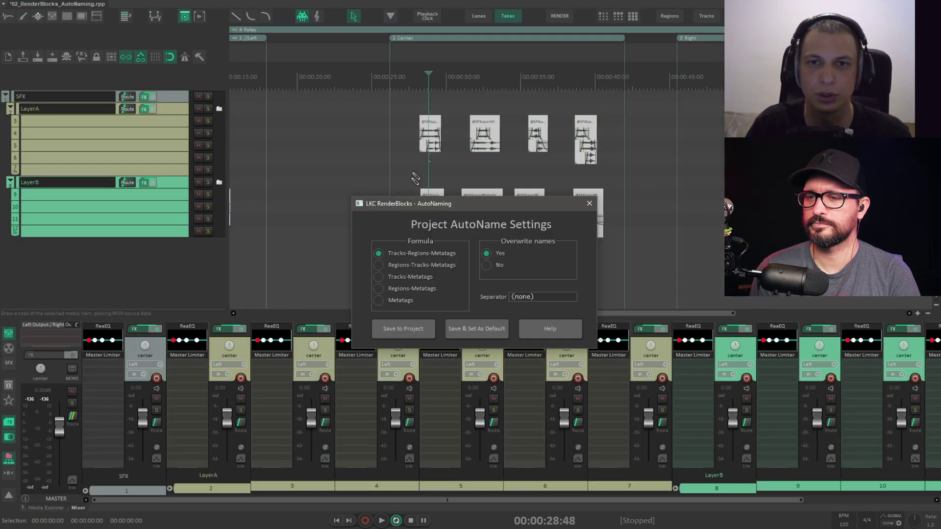
{"action": "key", "text": "Escape"}
{"action": "key", "text": "ctrl+alt+s"}
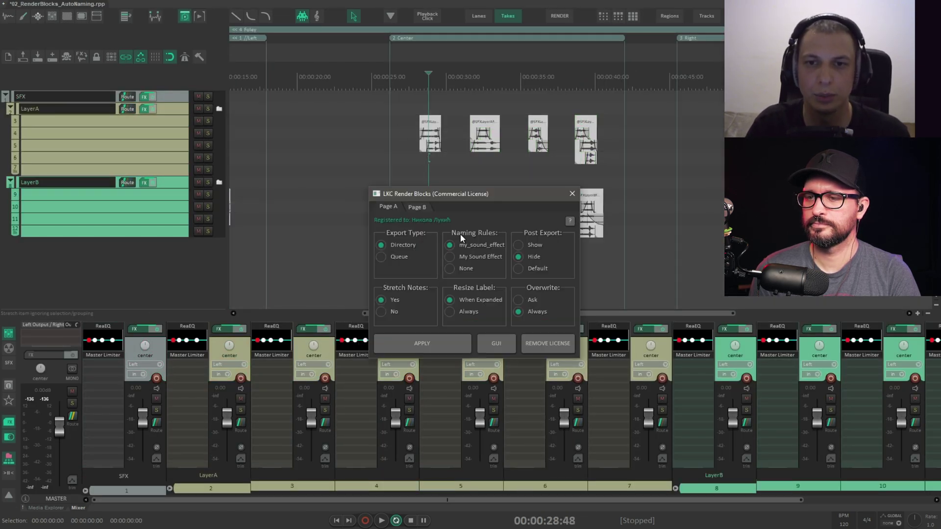
{"action": "left_click", "coordinate": [415, 207]}
{"action": "left_click", "coordinate": [445, 343]}
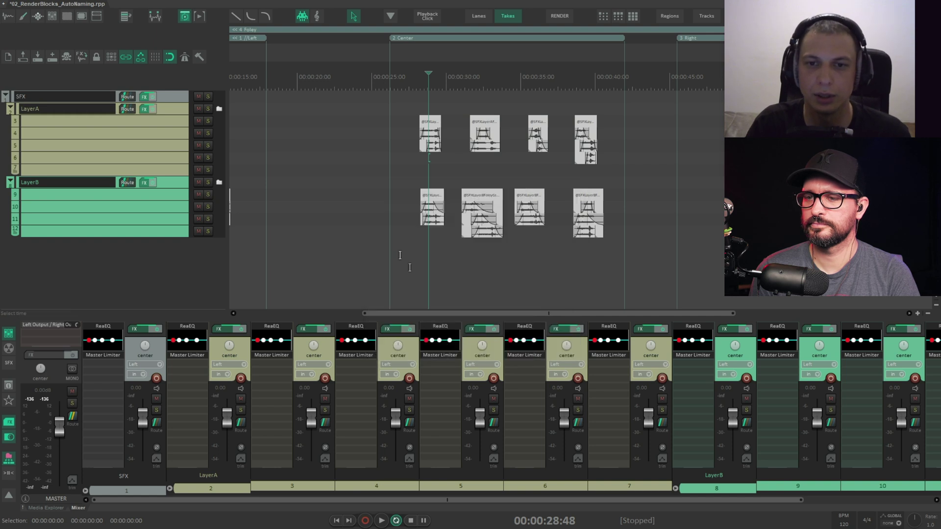
{"action": "left_click_drag", "start_coordinate": [403, 128], "coordinate": [623, 144]}
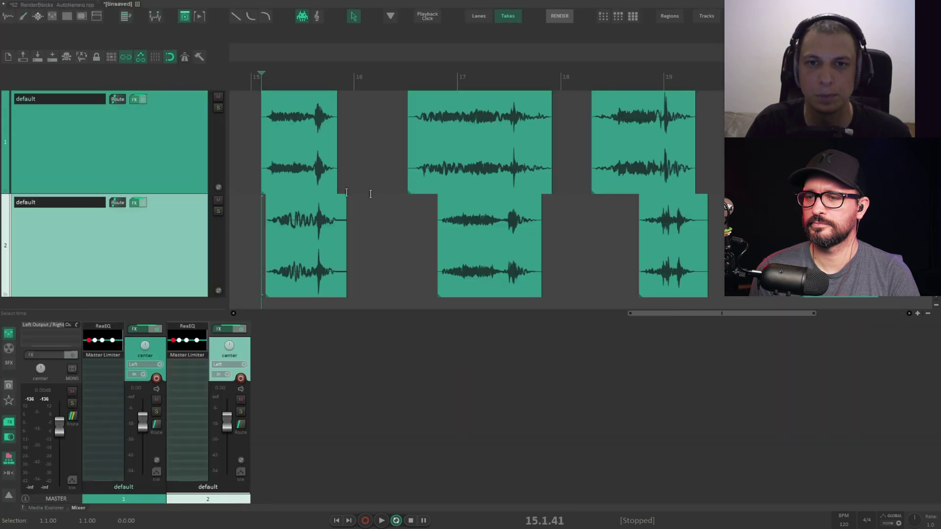
{"action": "key", "text": "space"}
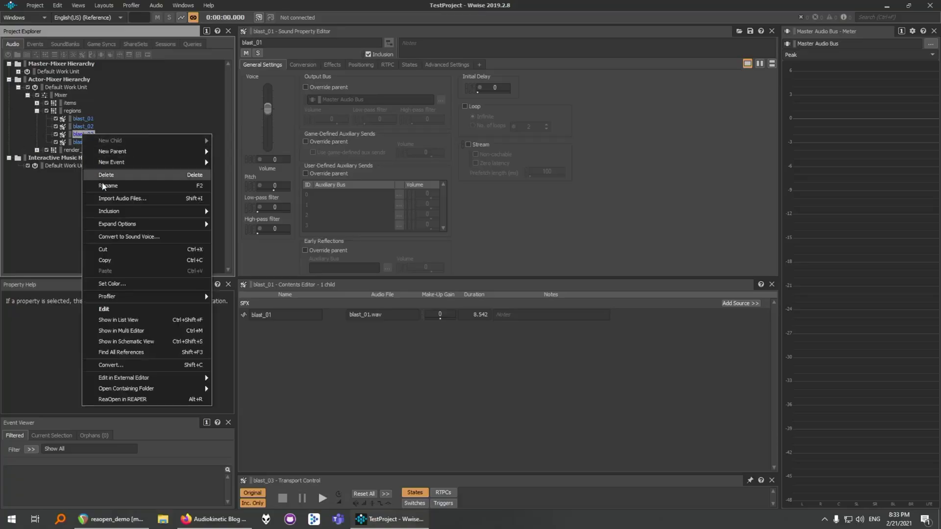
From Wwise, open the blast_03 sound in its REAPER project using ReaOpen.
{"action": "left_click", "coordinate": [133, 401]}
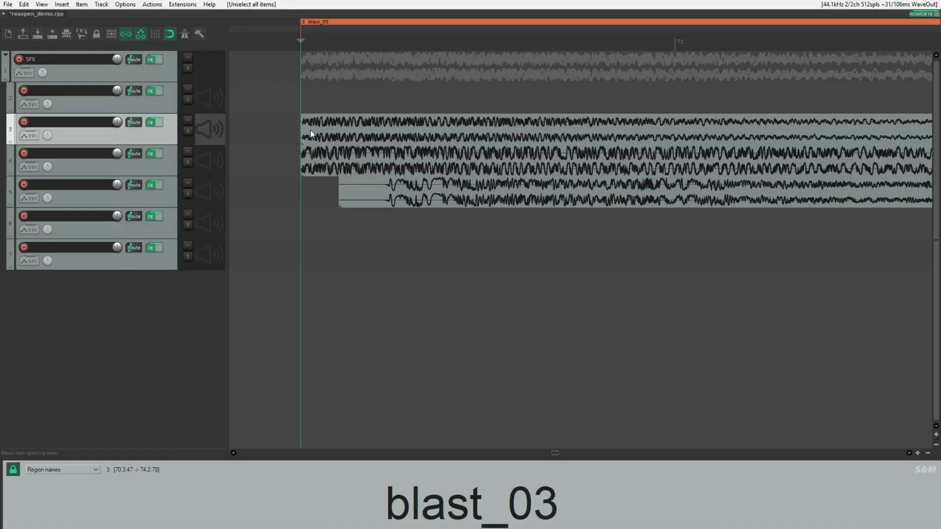